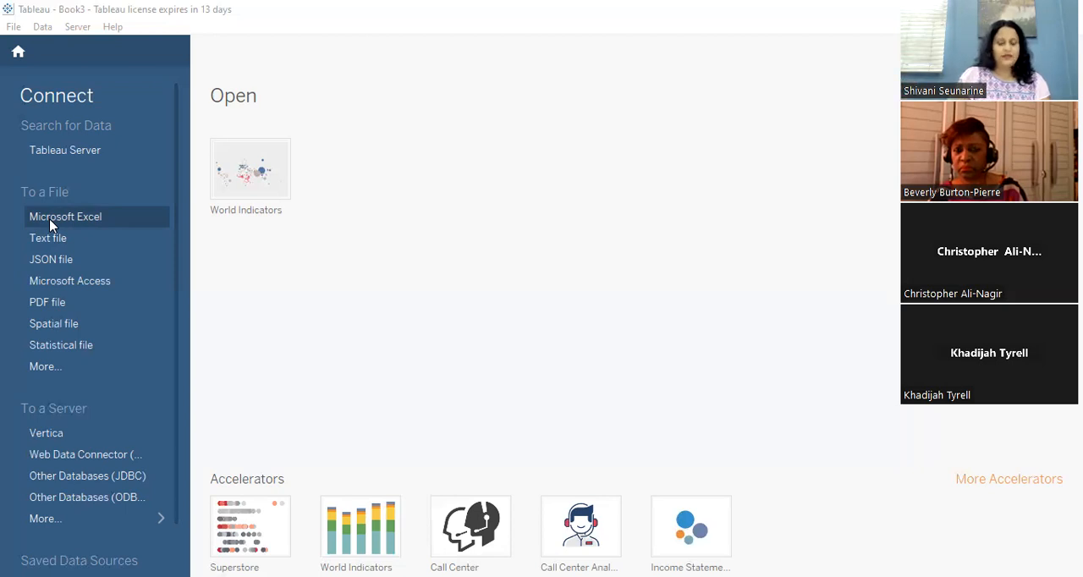
- Connect to the Excel workbook "vgsales data set to be used for tableau land l" and go to Sheet 1
left_click(50, 222)
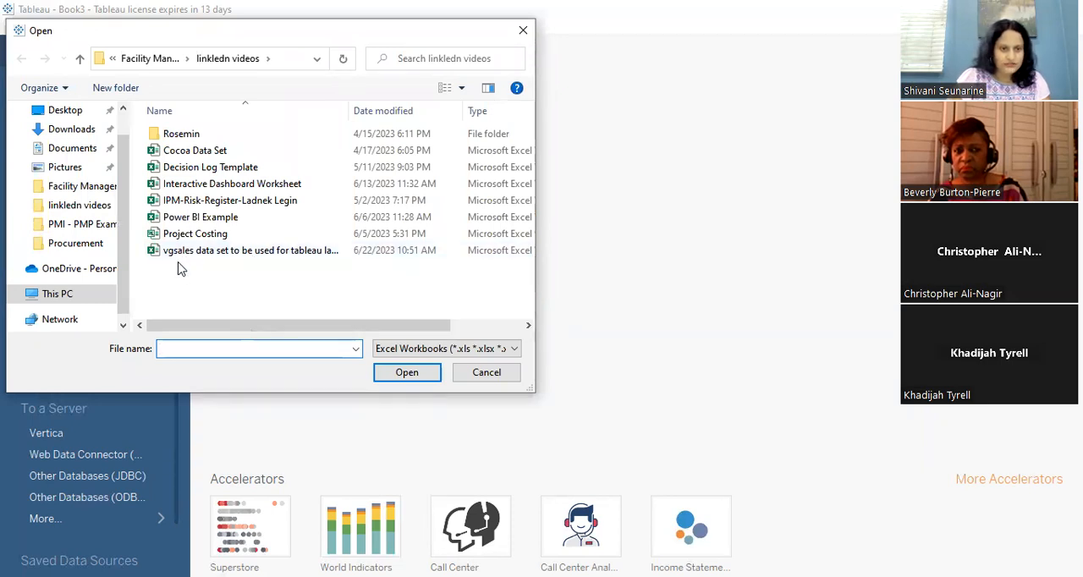
left_click(311, 253)
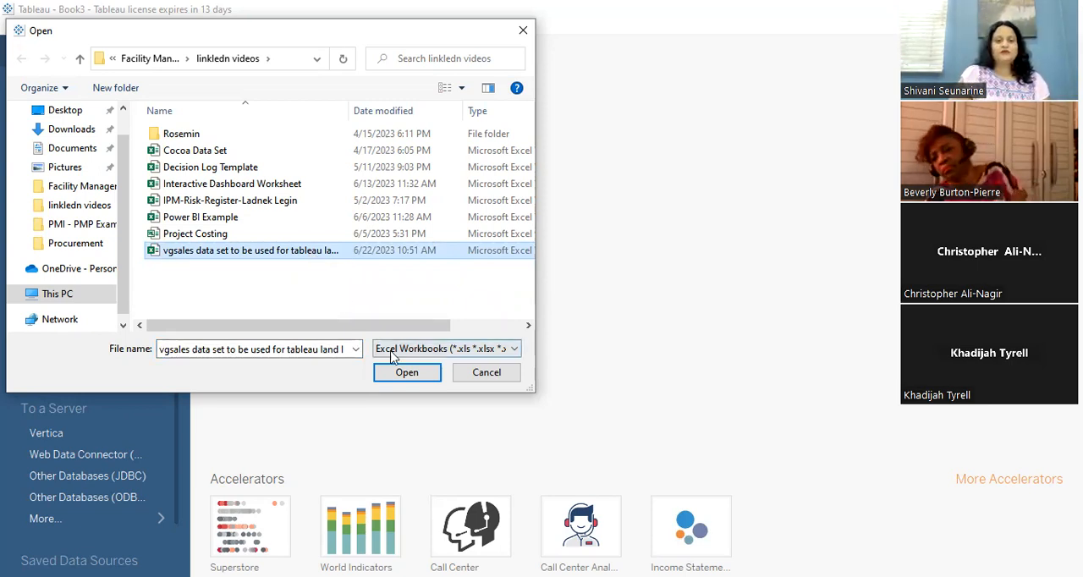
left_click(407, 375)
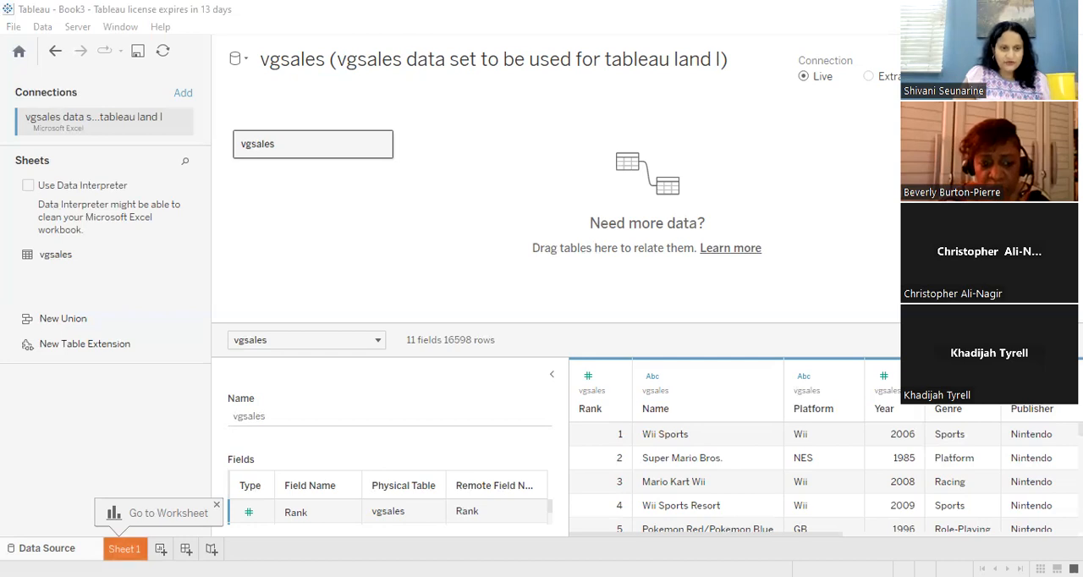
left_click(124, 549)
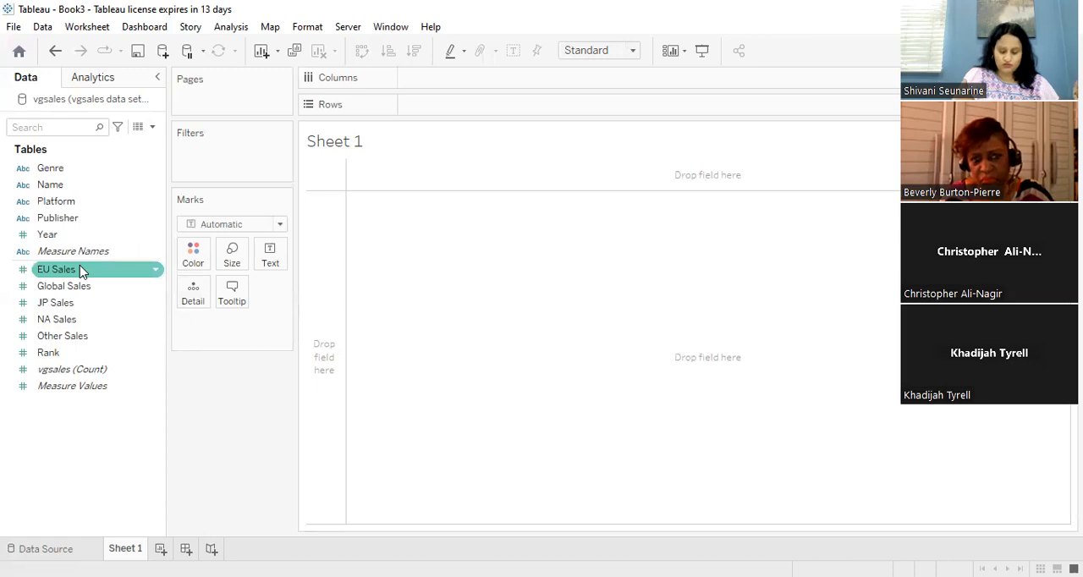
- Place the Global Sales measure on the Rows shelf of the empty sheet
left_click_drag(100, 245, 328, 112)
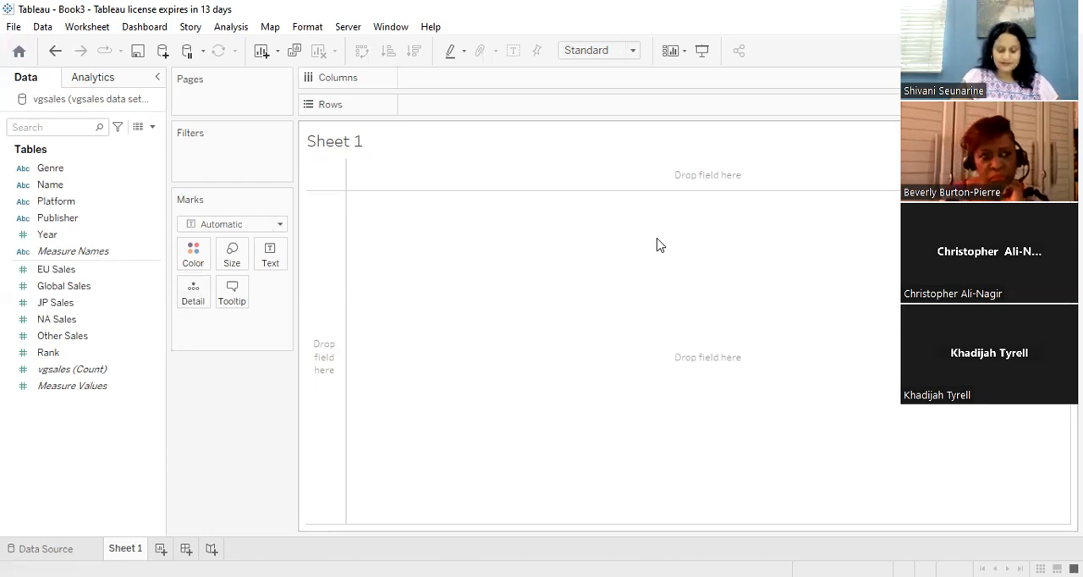
left_click(85, 303)
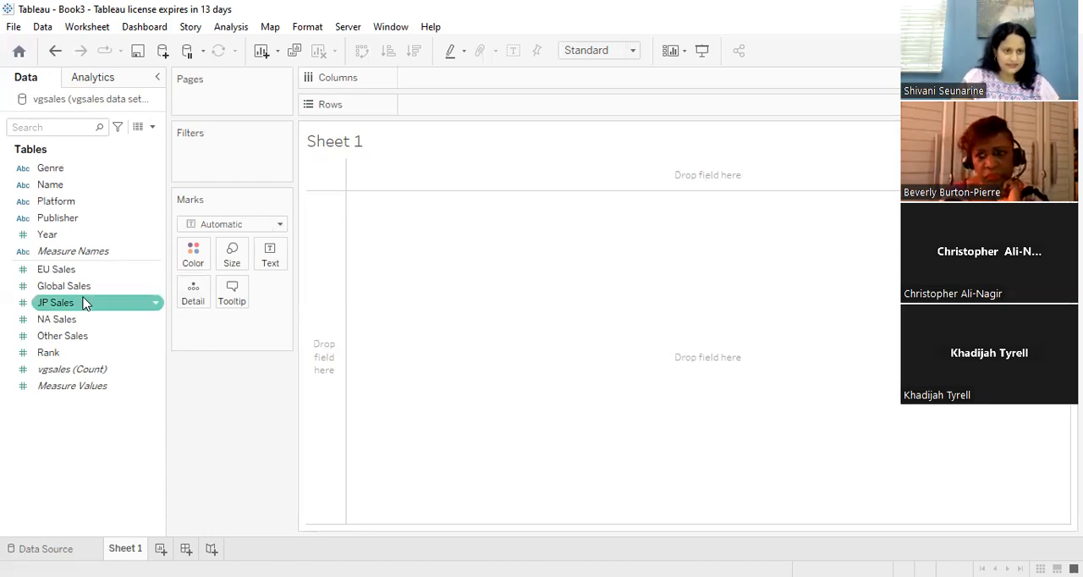
left_click(83, 286)
left_click_drag(88, 283, 452, 109)
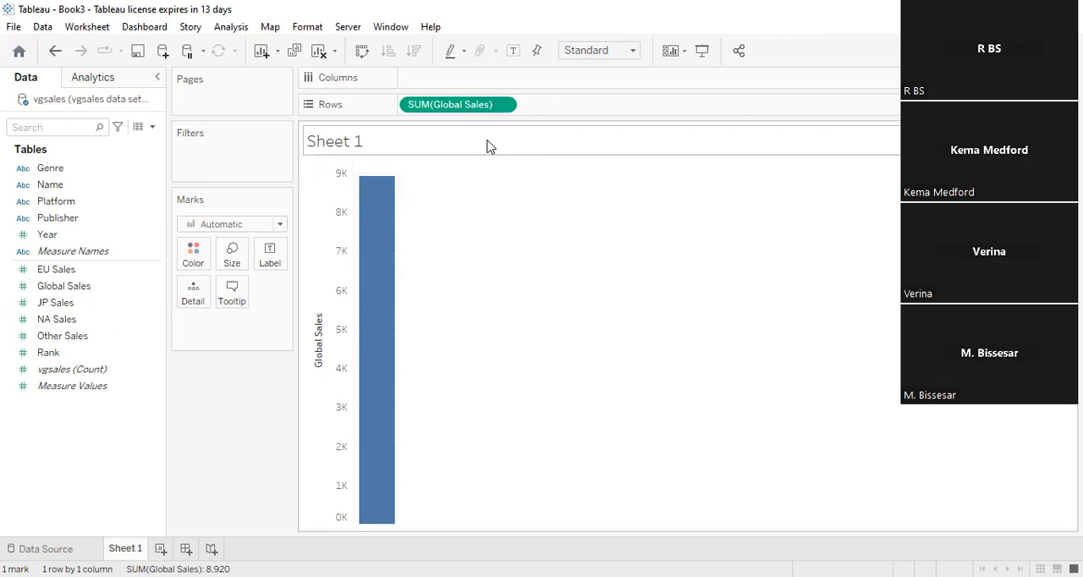
- Try the Name field on the Columns shelf and take it off again
left_click(48, 188)
left_click_drag(379, 110, 421, 88)
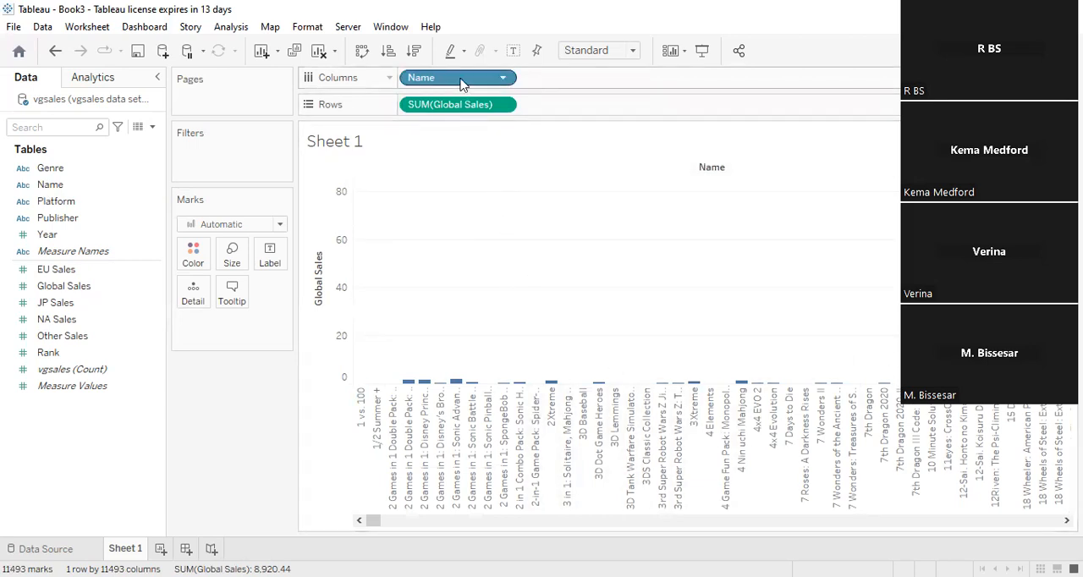
left_click_drag(457, 80, 275, 188)
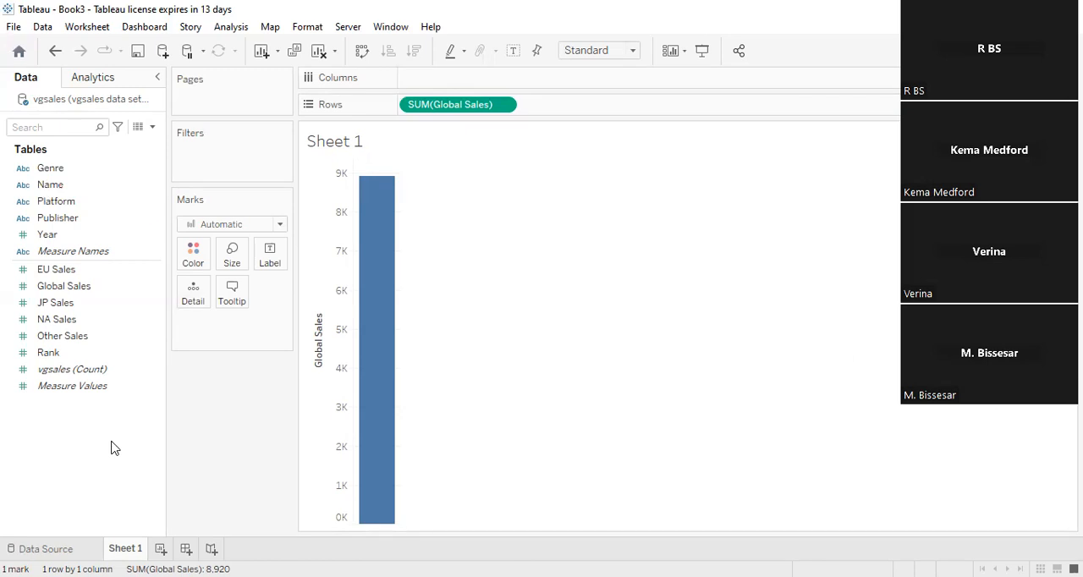
- Break Global Sales down by adding Genre to Columns, and clear both fields from the sheet
left_click_drag(82, 173, 436, 81)
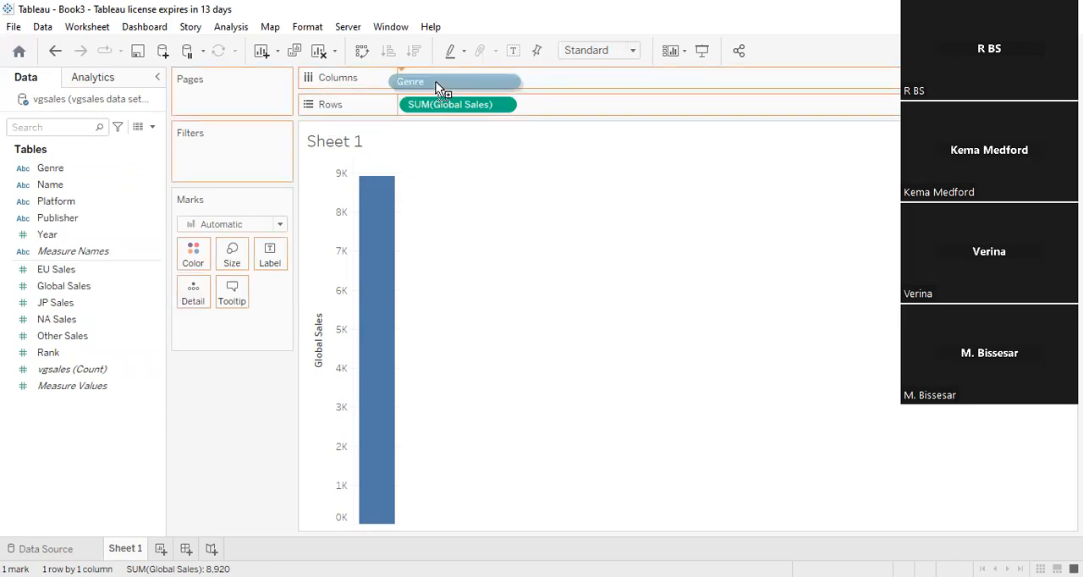
left_click_drag(445, 82, 444, 83)
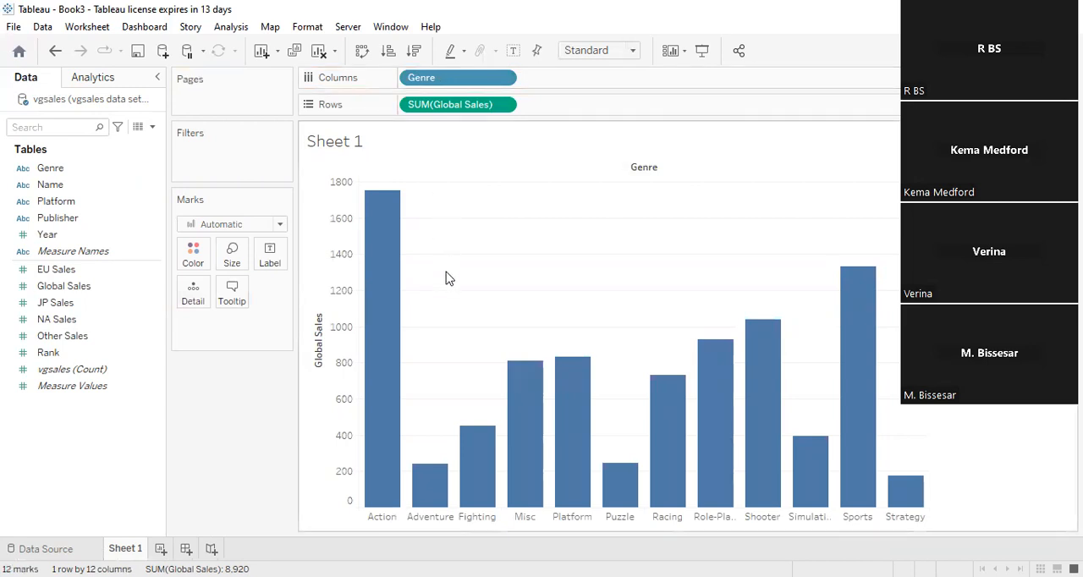
mouse_move(440, 508)
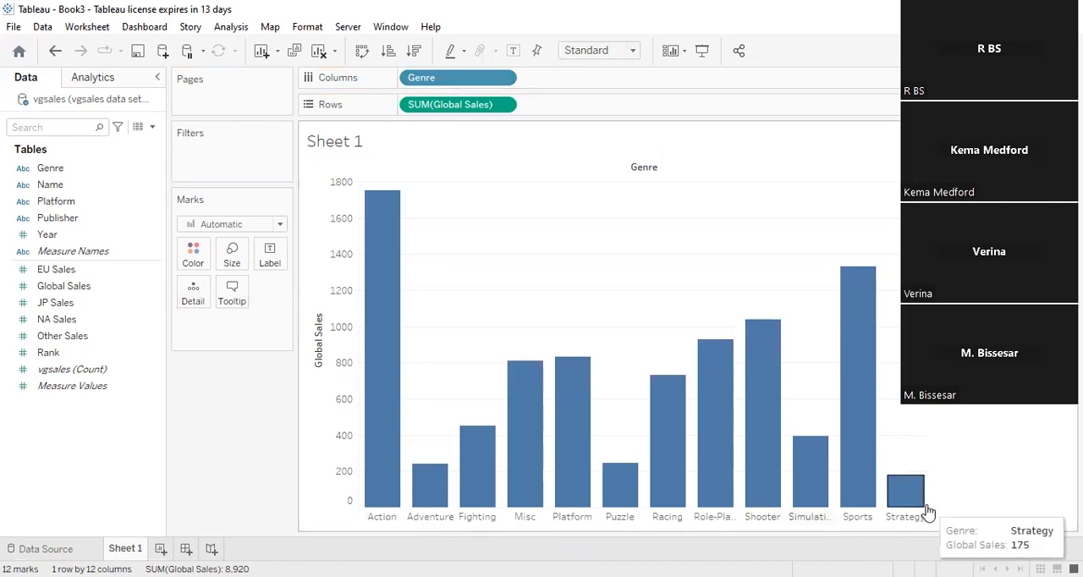
mouse_move(583, 489)
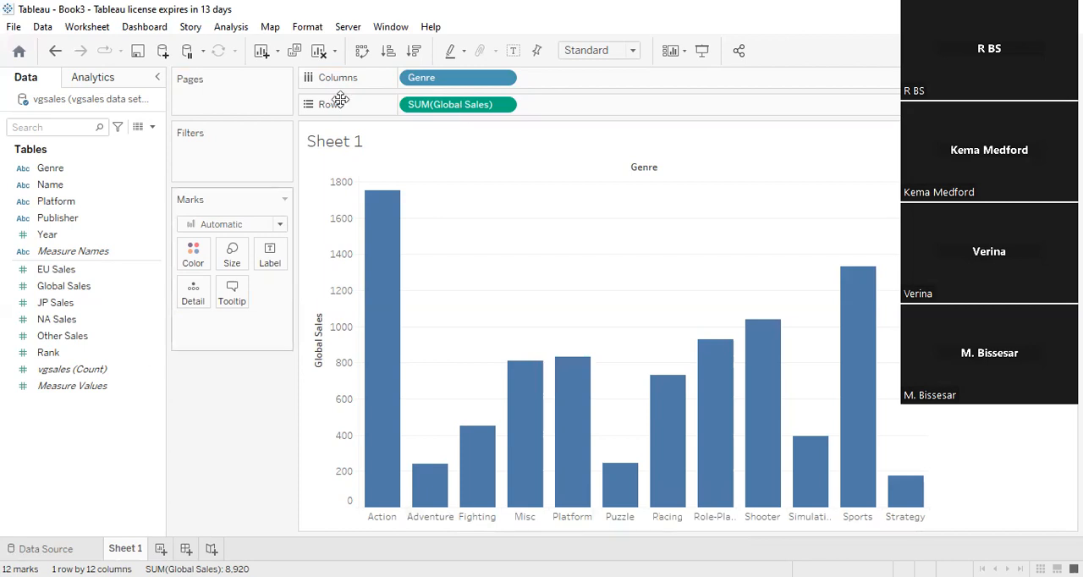
left_click_drag(77, 484, 82, 455)
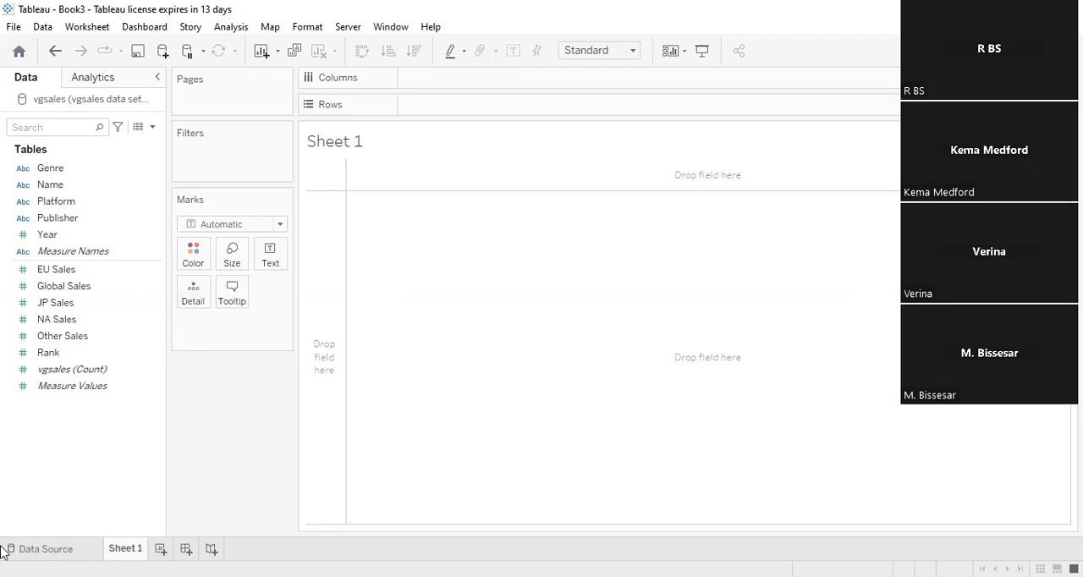
mouse_move(125, 549)
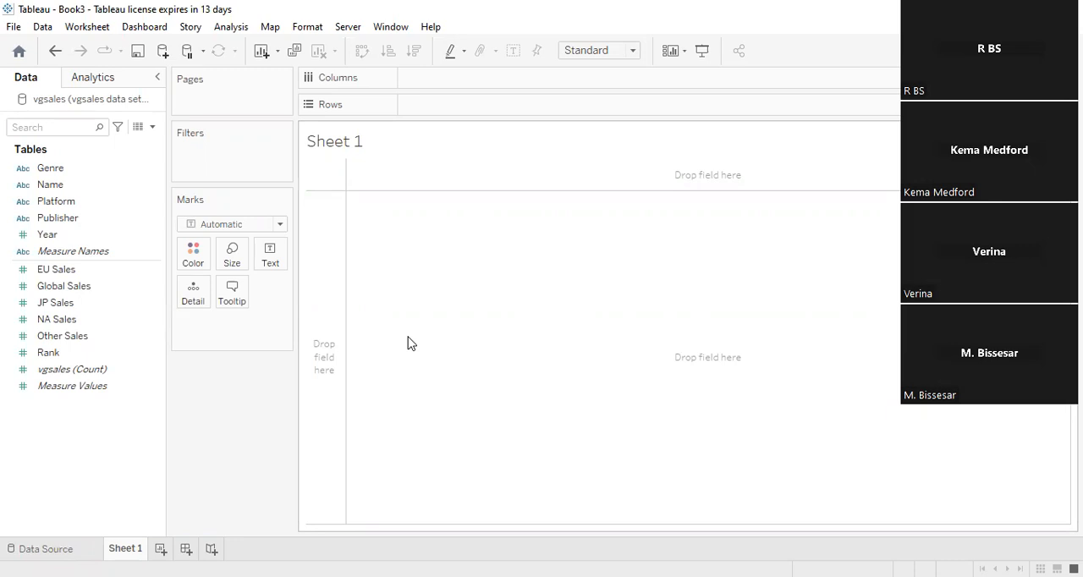
- Rebuild the bar chart with Global Sales on Rows and Genre on Columns
left_click(95, 286)
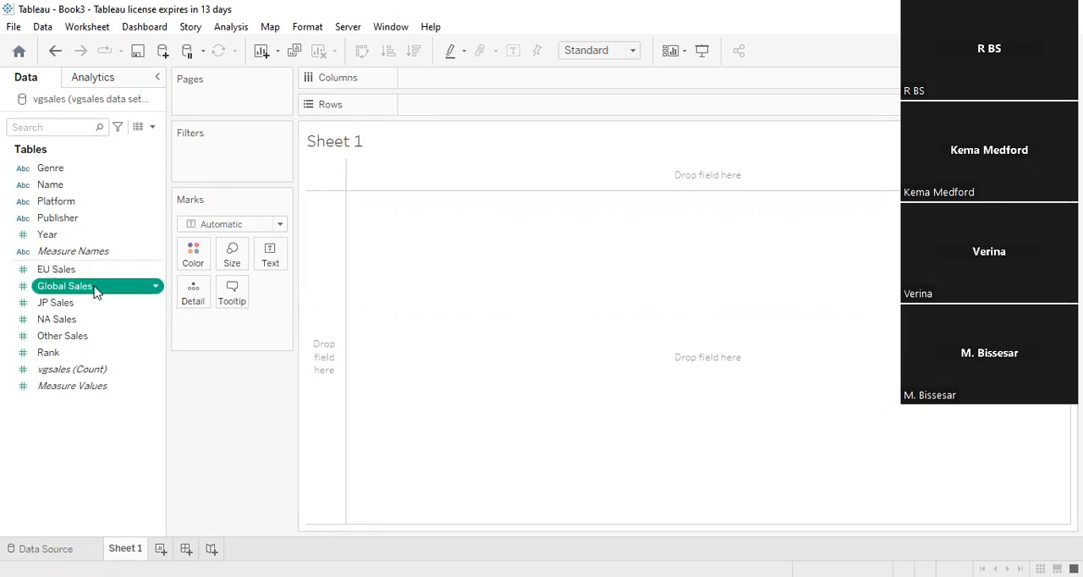
left_click_drag(162, 253, 487, 110)
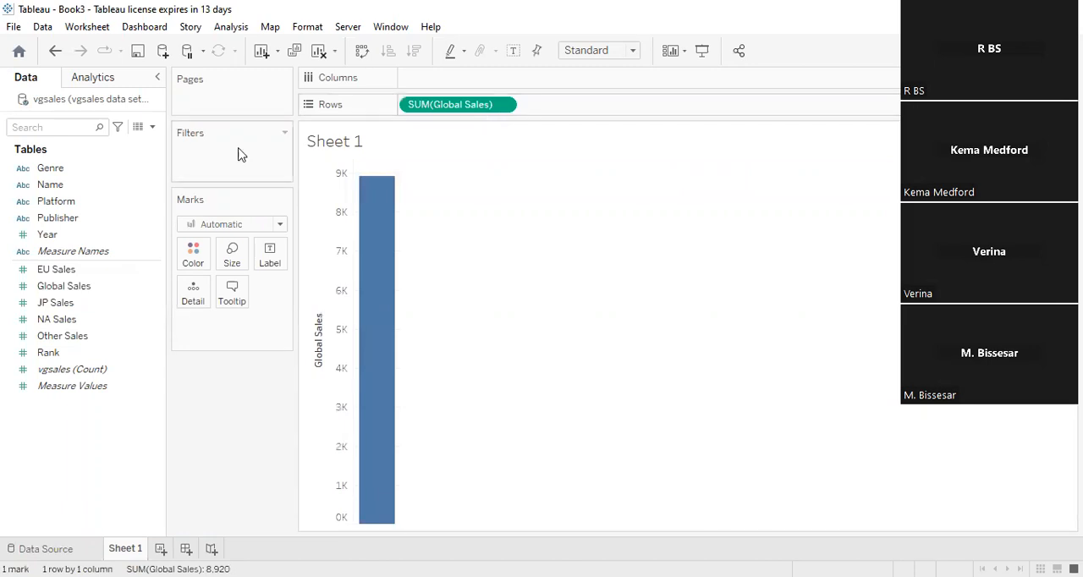
left_click_drag(51, 169, 416, 90)
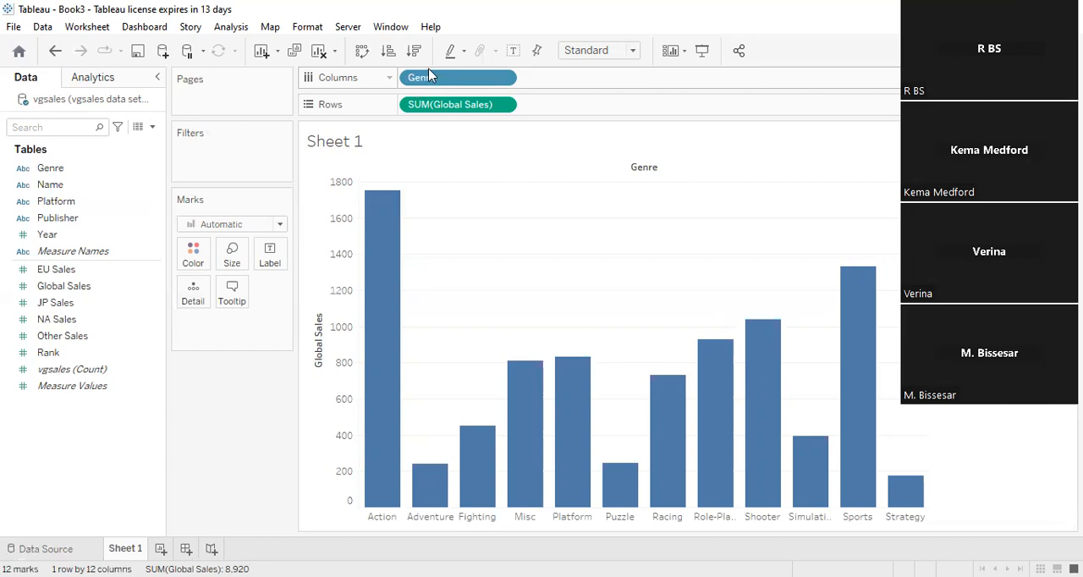
- Take Genre off Columns and add it to the Marks card as detail so the bar is split by genre
left_click_drag(423, 81, 53, 439)
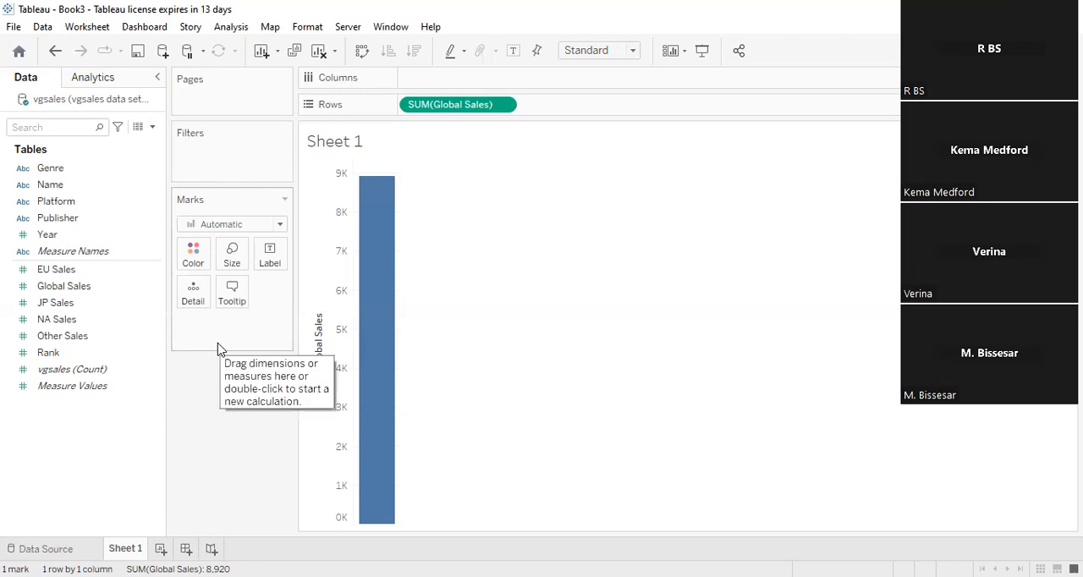
left_click(61, 173)
left_click(68, 183, "ctrl")
left_click_drag(68, 183, 203, 332)
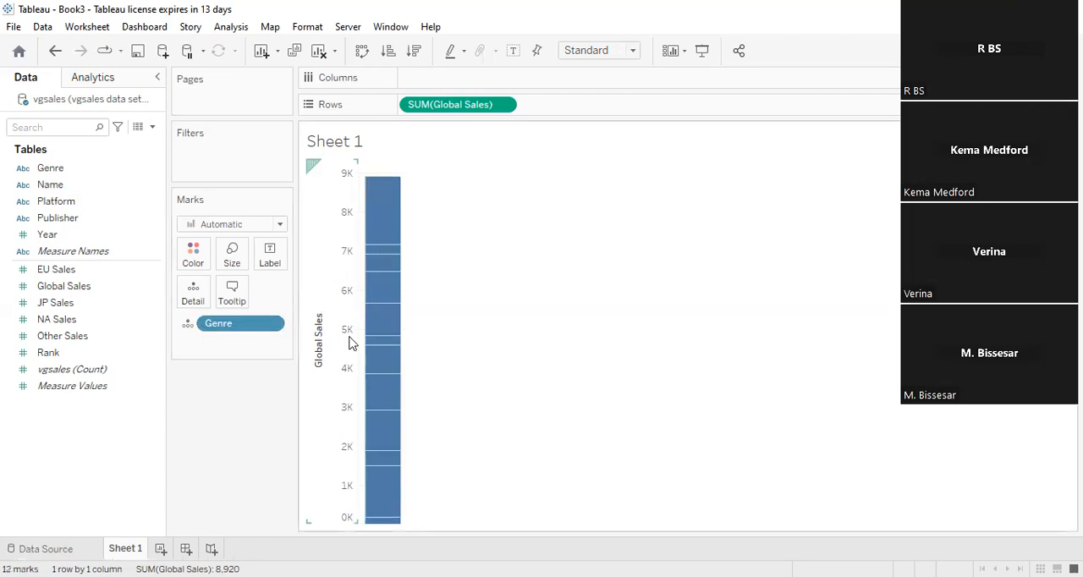
mouse_move(377, 209)
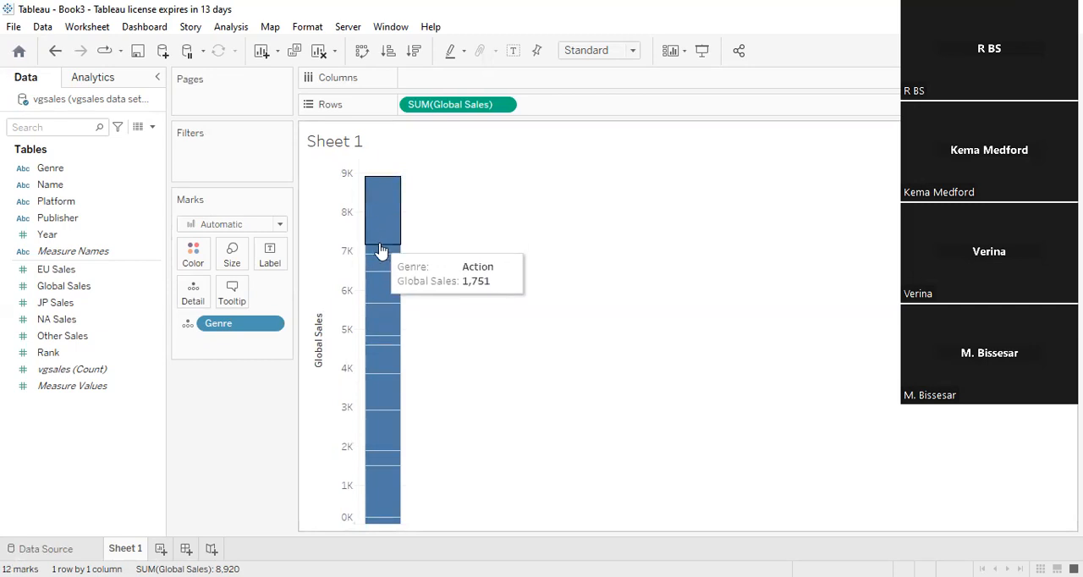
mouse_move(388, 303)
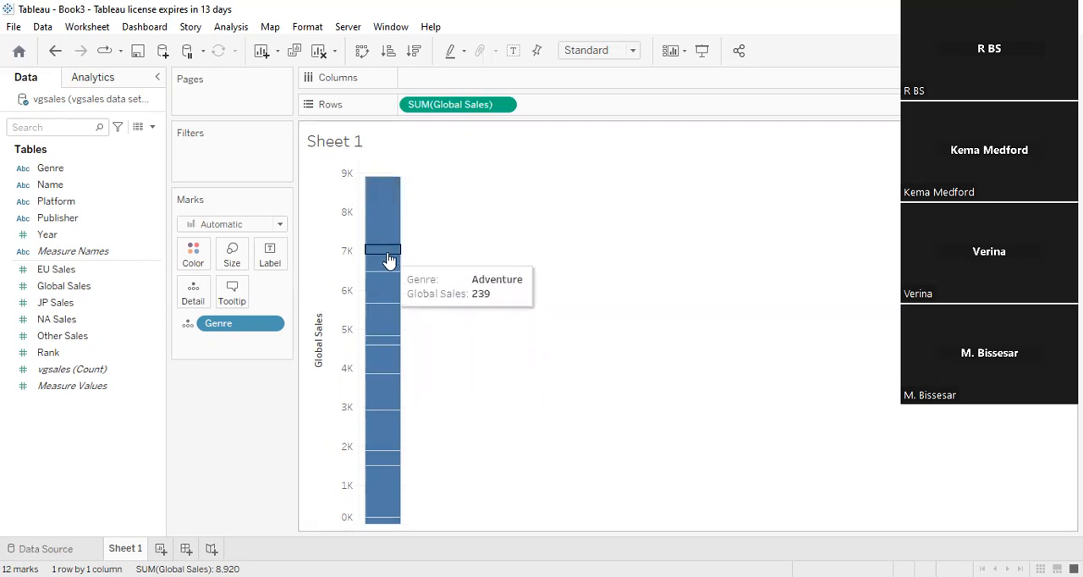
mouse_move(388, 277)
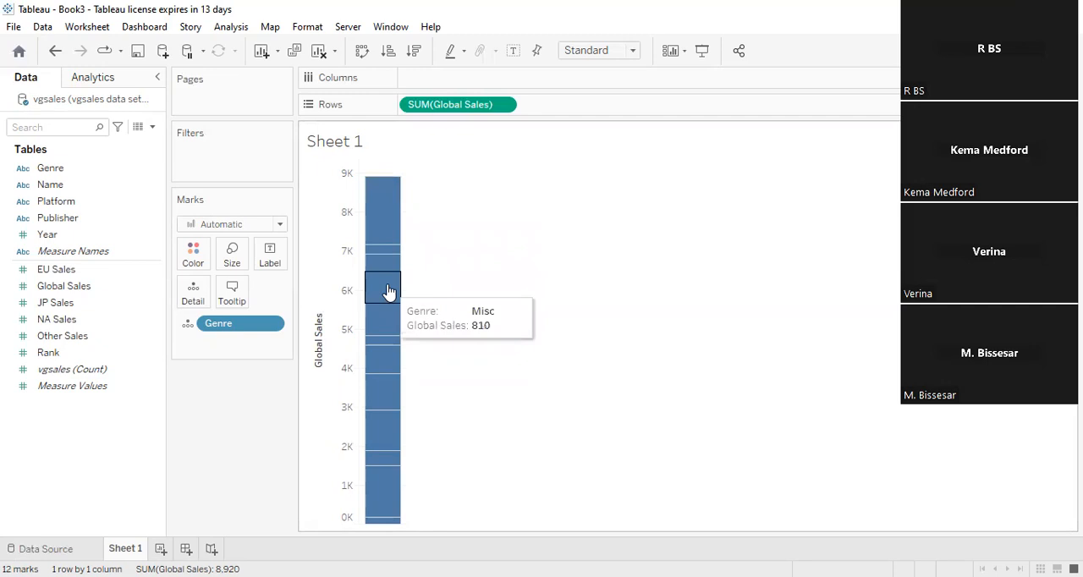
mouse_move(390, 352)
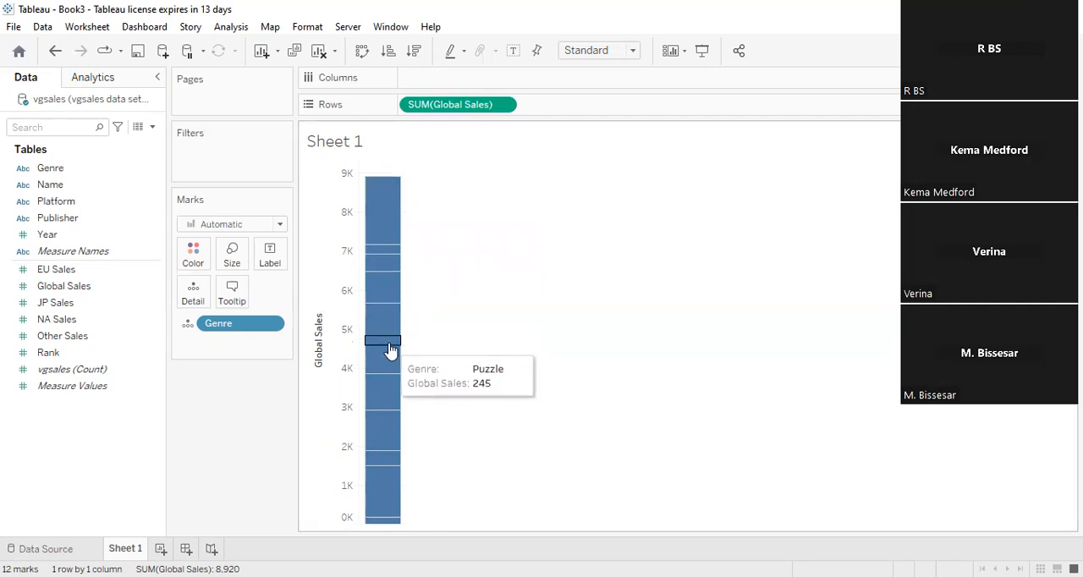
mouse_move(391, 369)
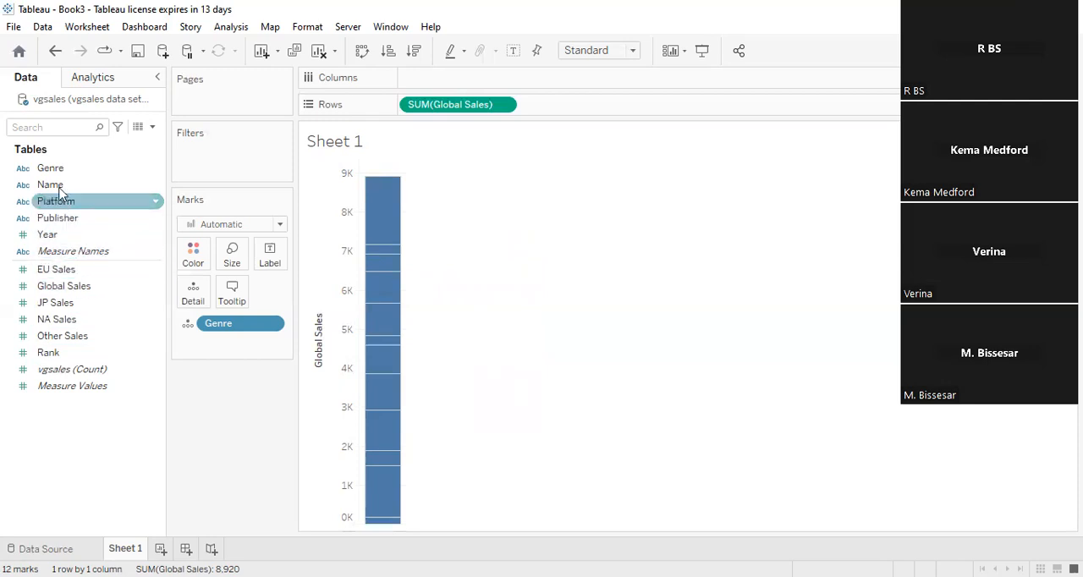
- Add Genre to the Marks card a second time as detail and turn on mark labels for the bar
left_click_drag(55, 173, 207, 344)
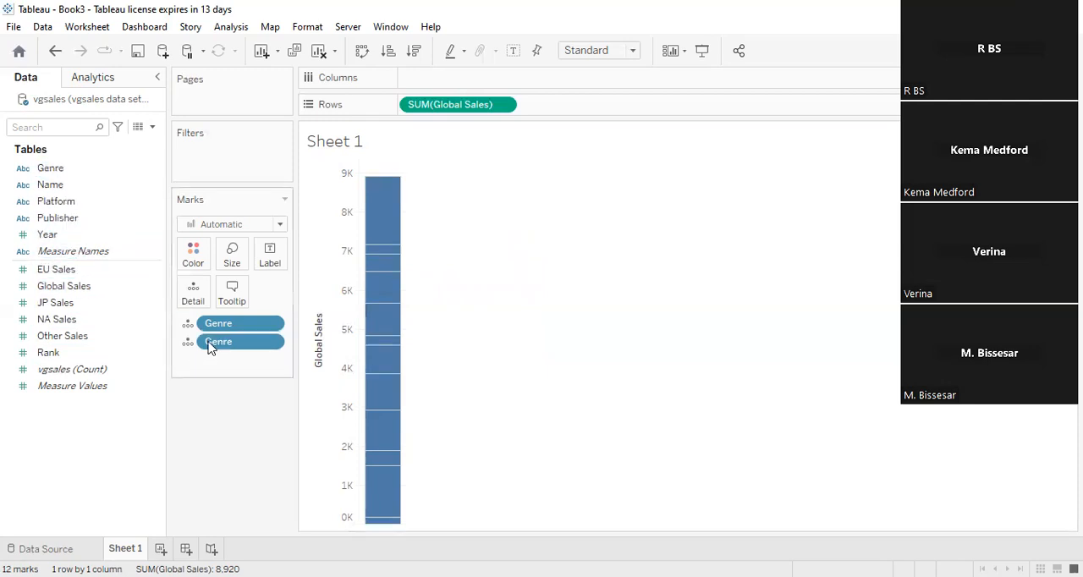
left_click(279, 259)
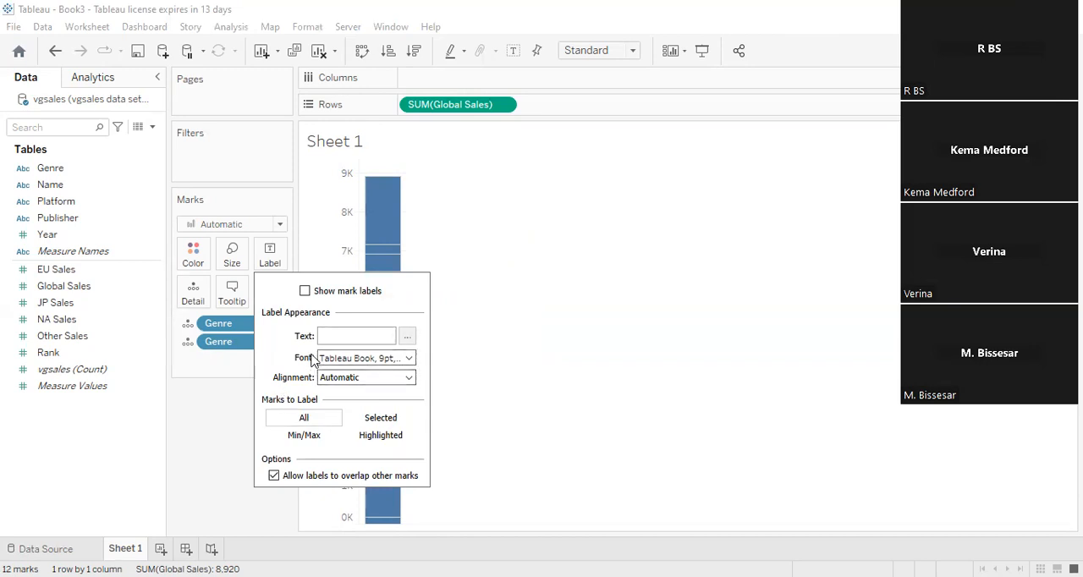
left_click(304, 292)
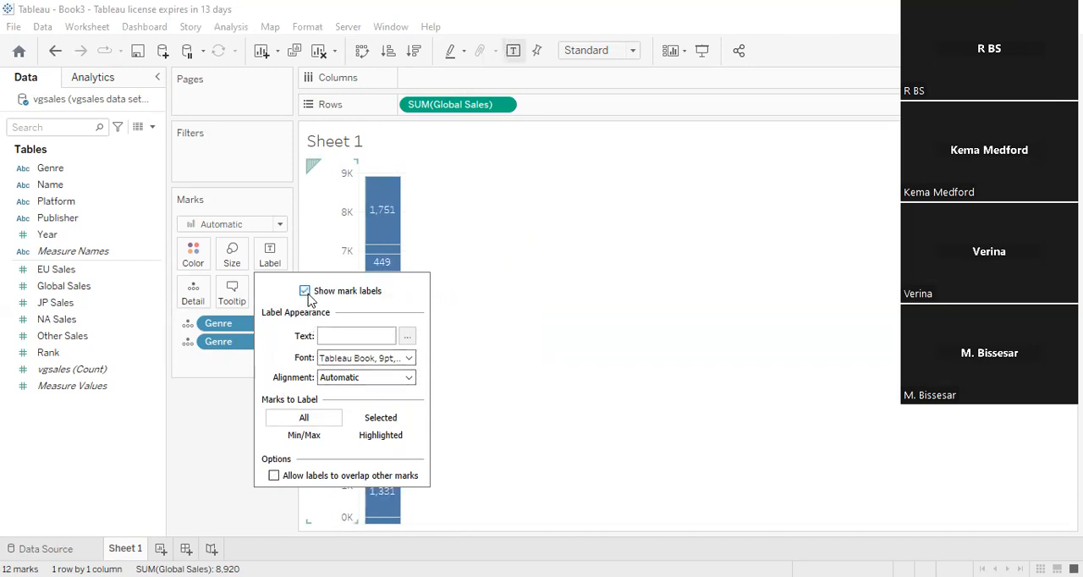
mouse_move(391, 247)
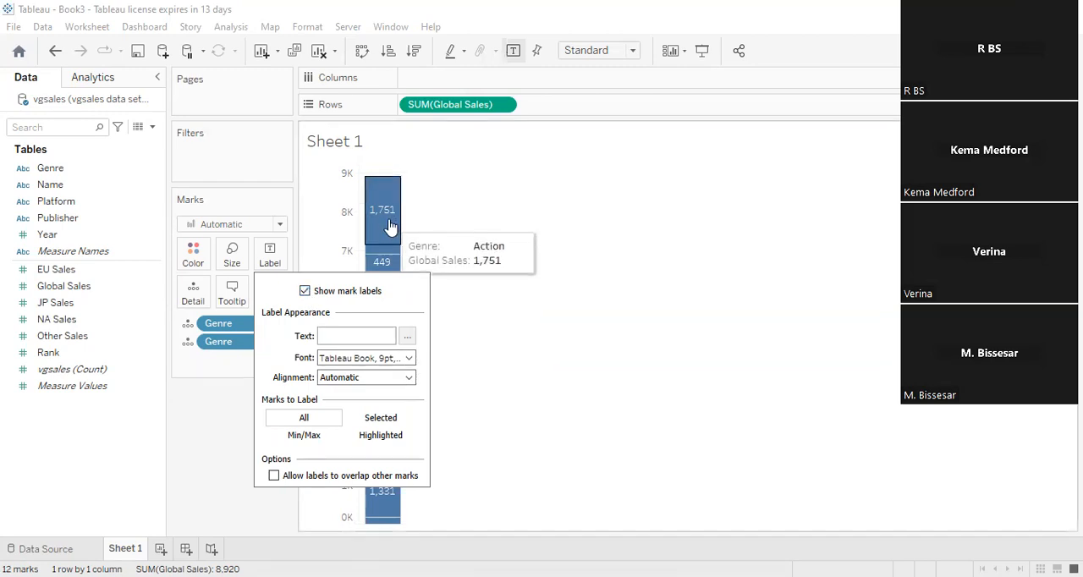
- Set the font colour of the mark labels to yellow
left_click(410, 360)
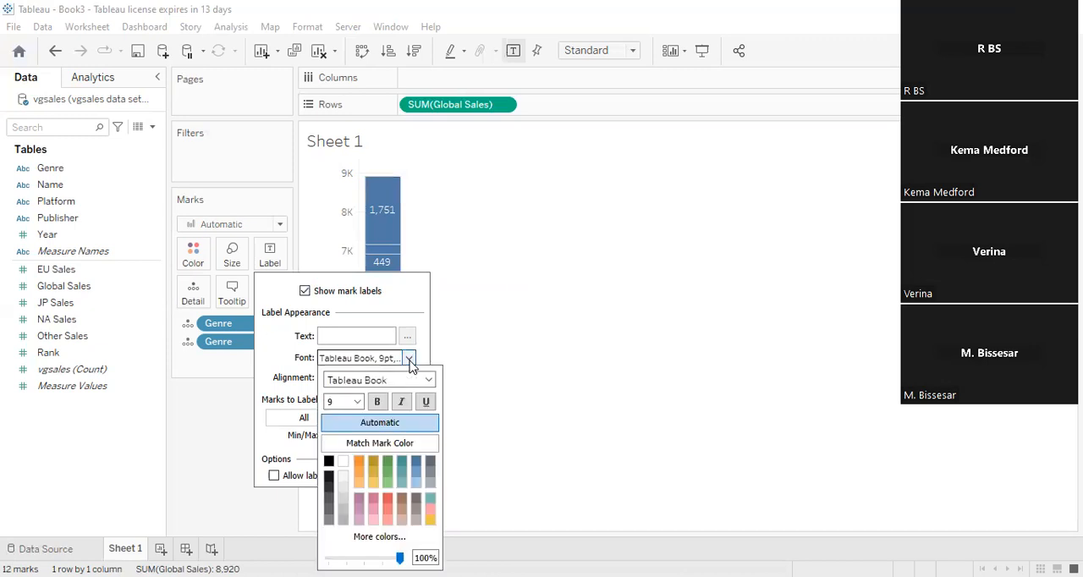
left_click(390, 505)
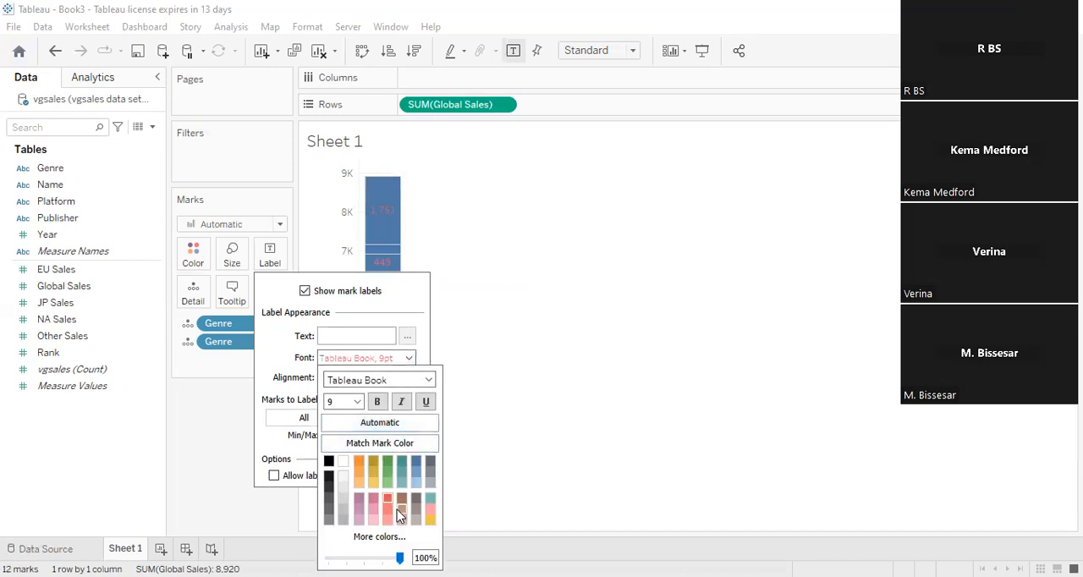
left_click(399, 509)
left_click(428, 521)
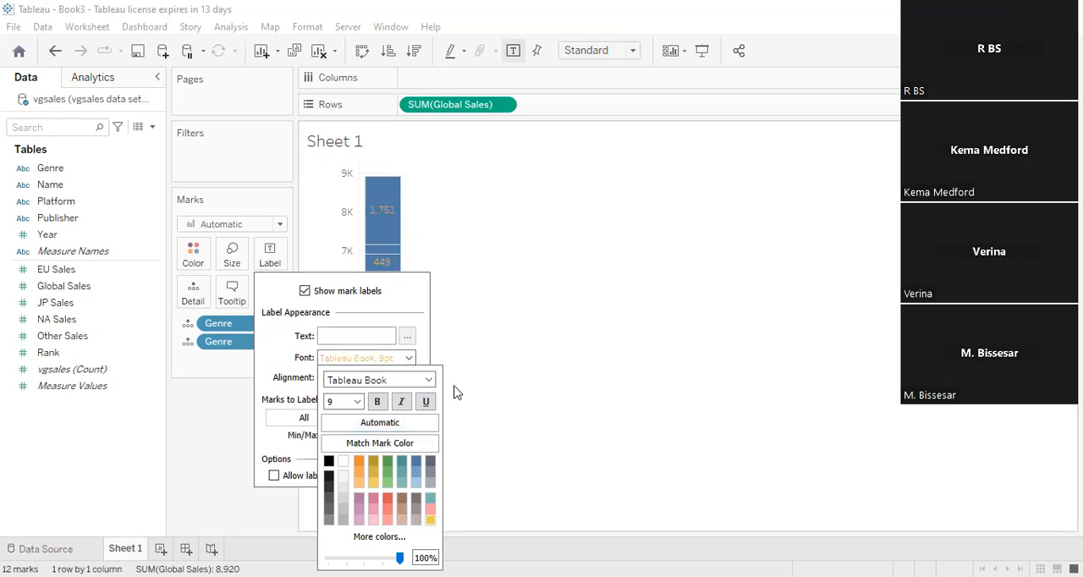
- Set the marks to label to Min/Max so only the smallest and largest segments are labelled
left_click(276, 477)
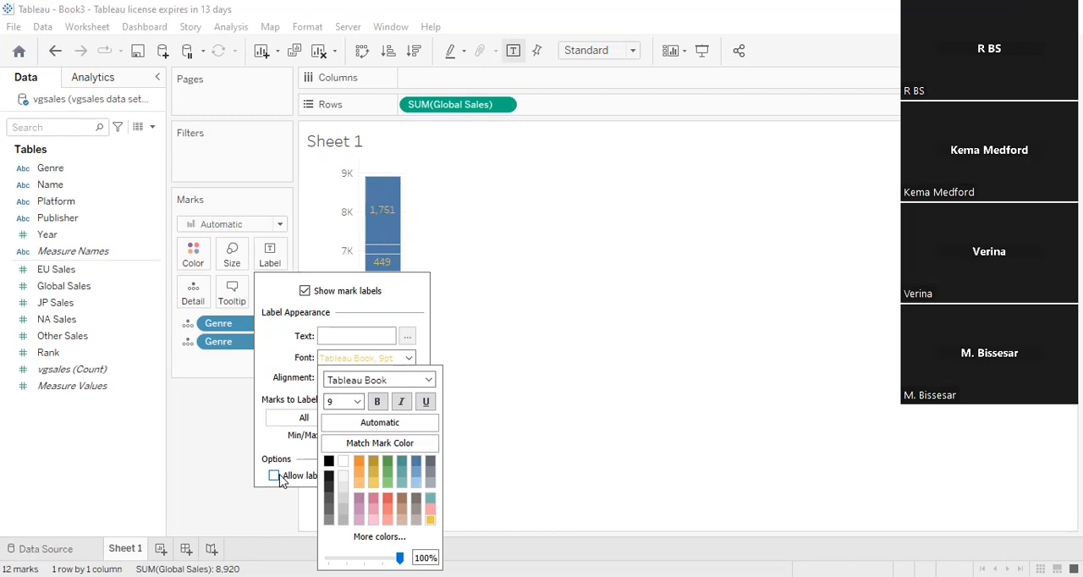
left_click(276, 476)
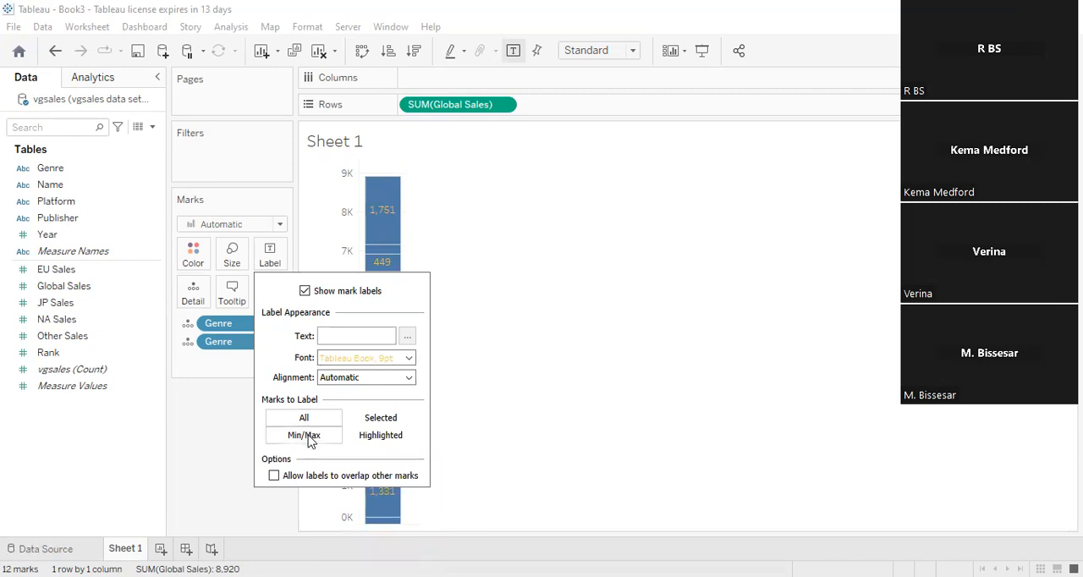
left_click(309, 439)
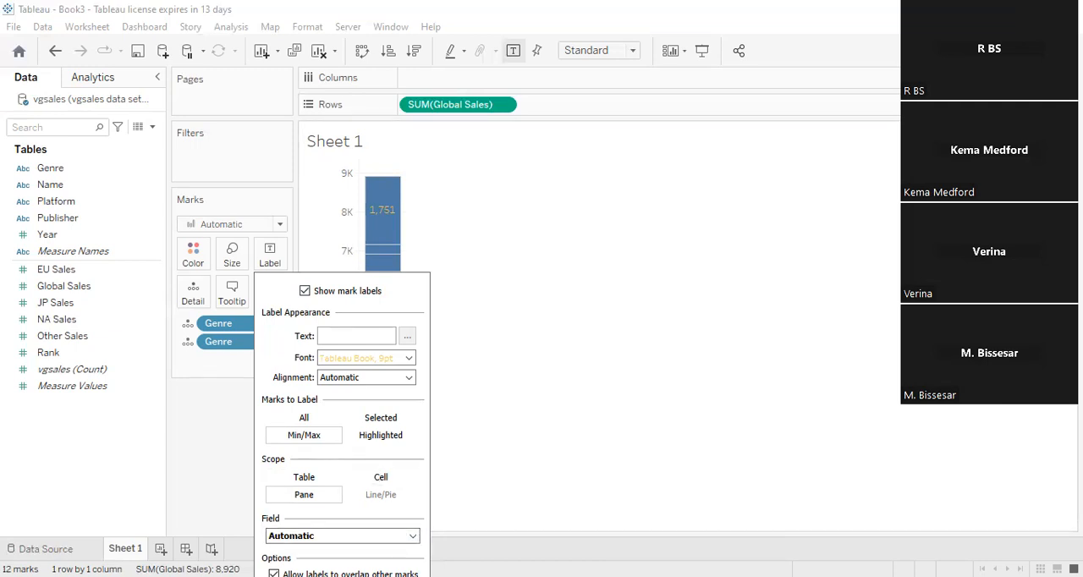
left_click(446, 429)
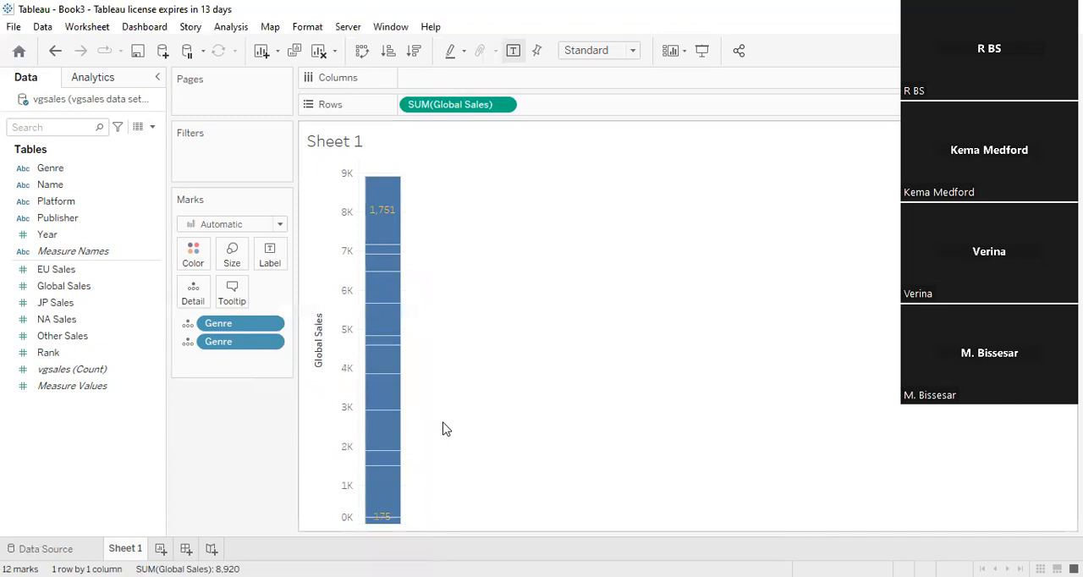
left_click(279, 256)
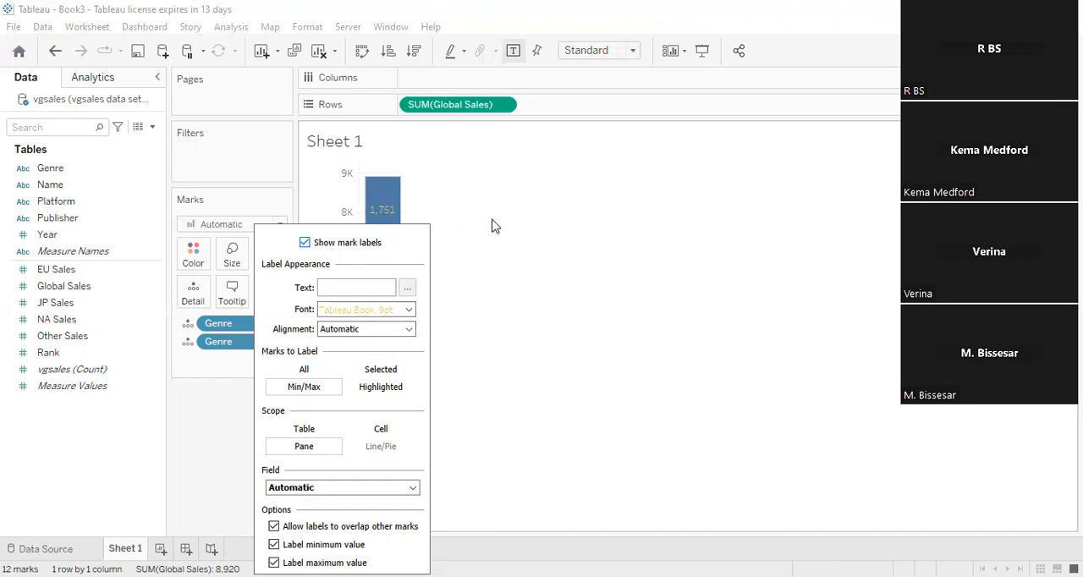
left_click(526, 234)
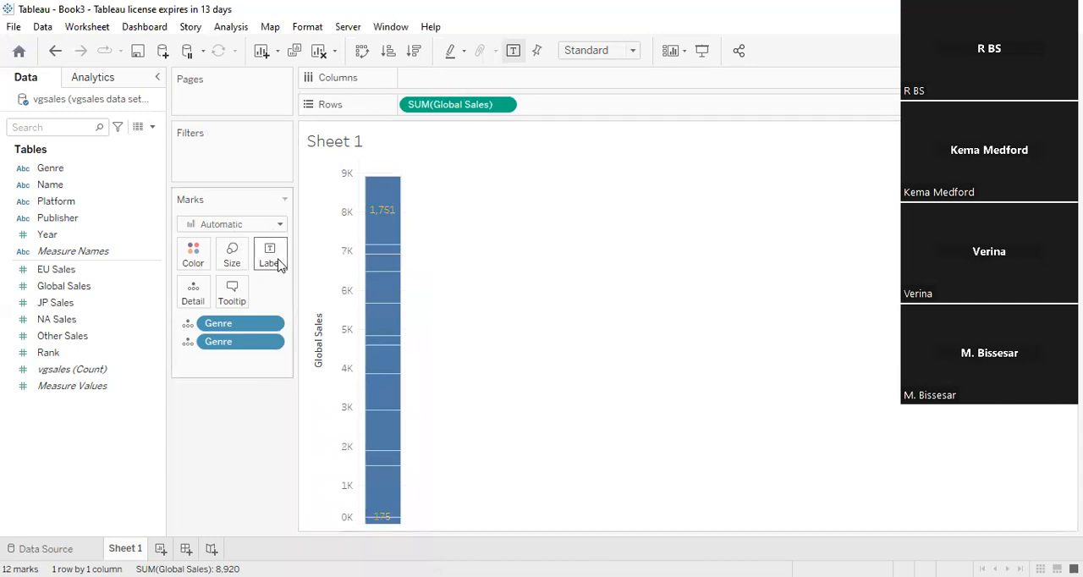
- Try pink, taupe and grey shades for the bar's marks and settle on light orange
left_click(196, 257)
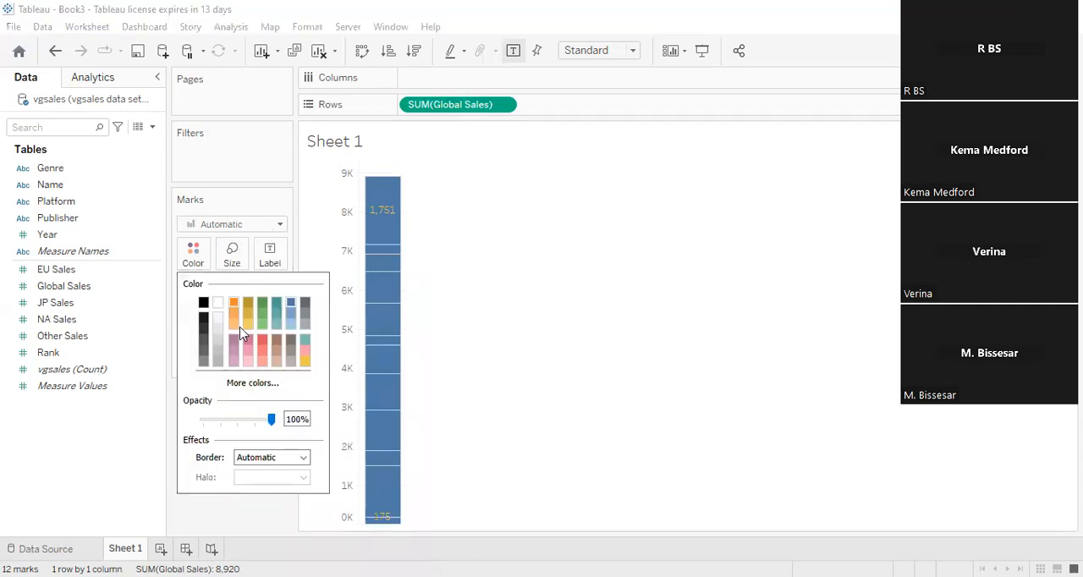
left_click(249, 343)
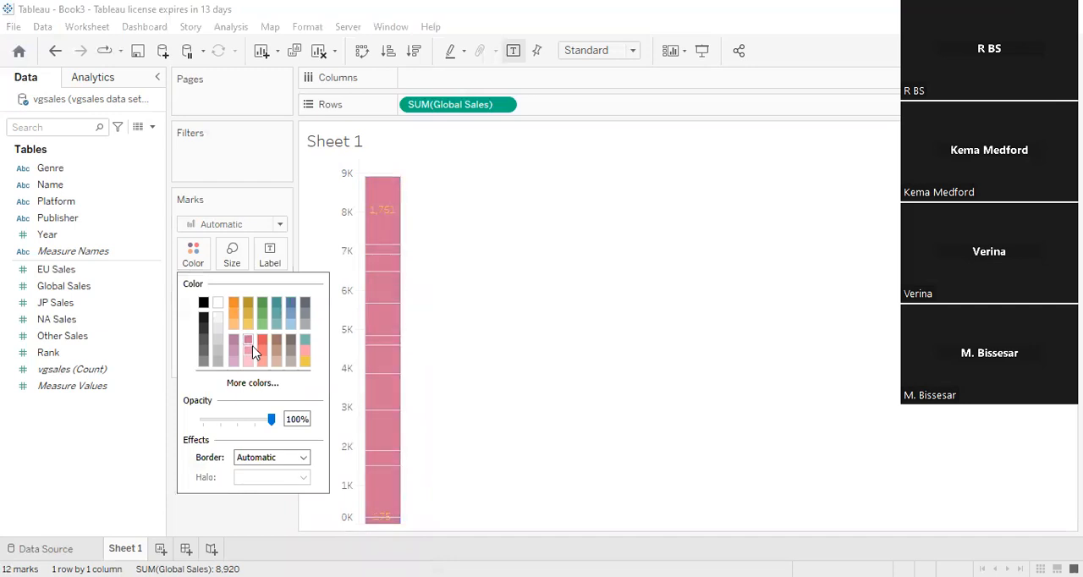
left_click(290, 364)
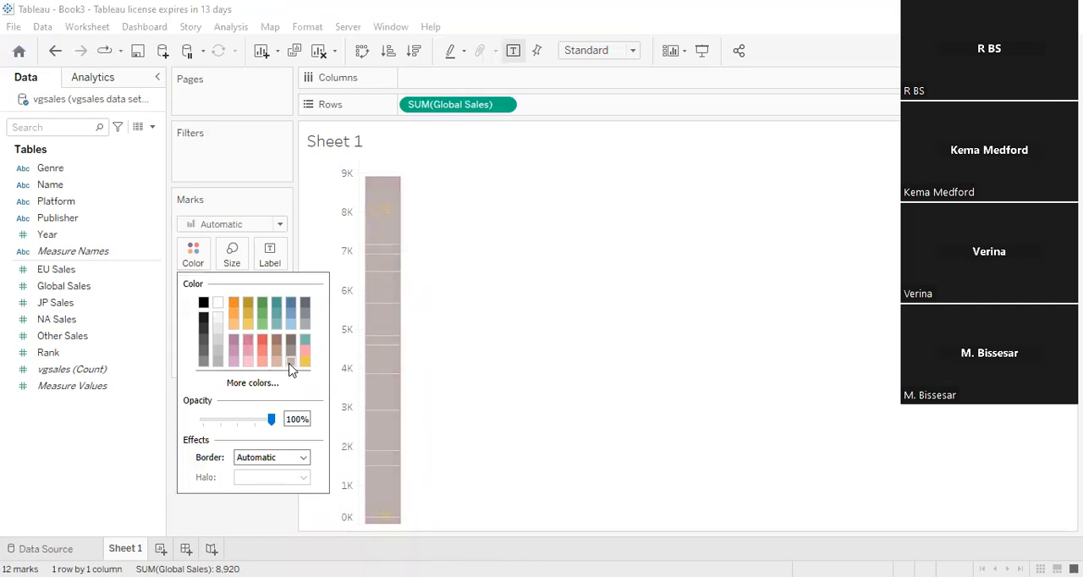
left_click(306, 361)
left_click(306, 332)
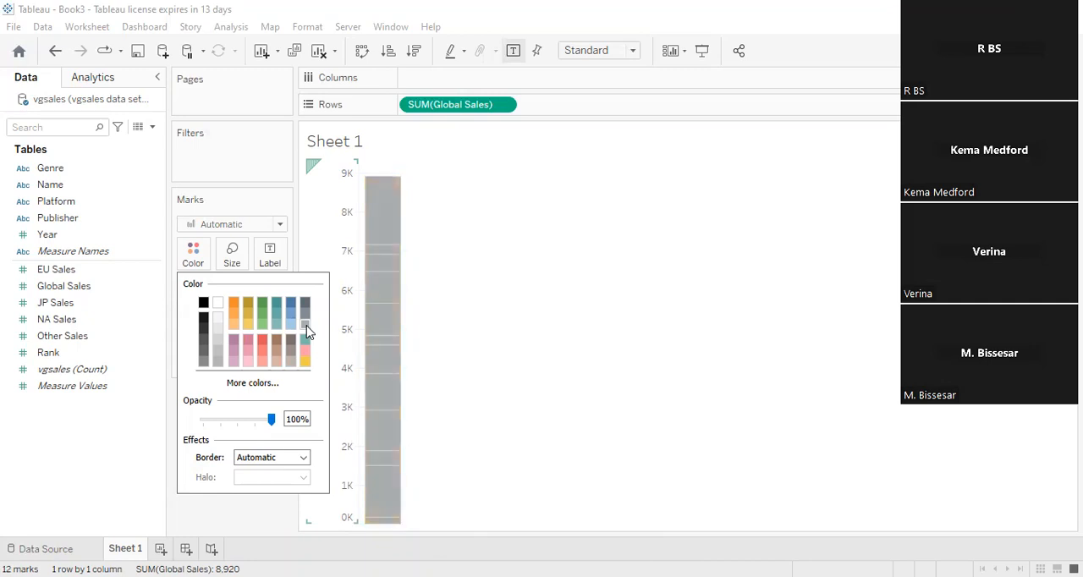
left_click(304, 306)
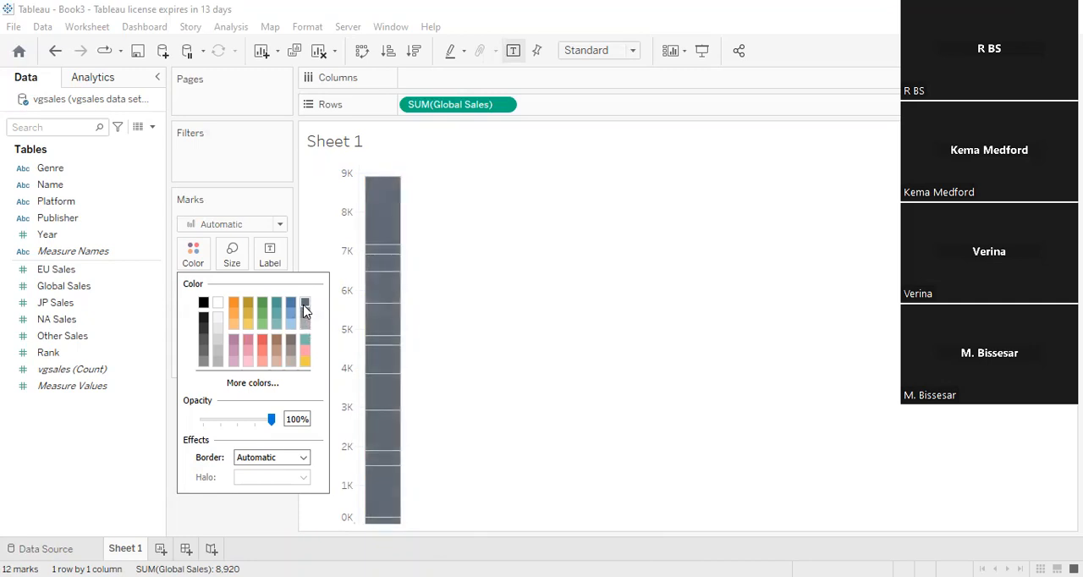
left_click(235, 315)
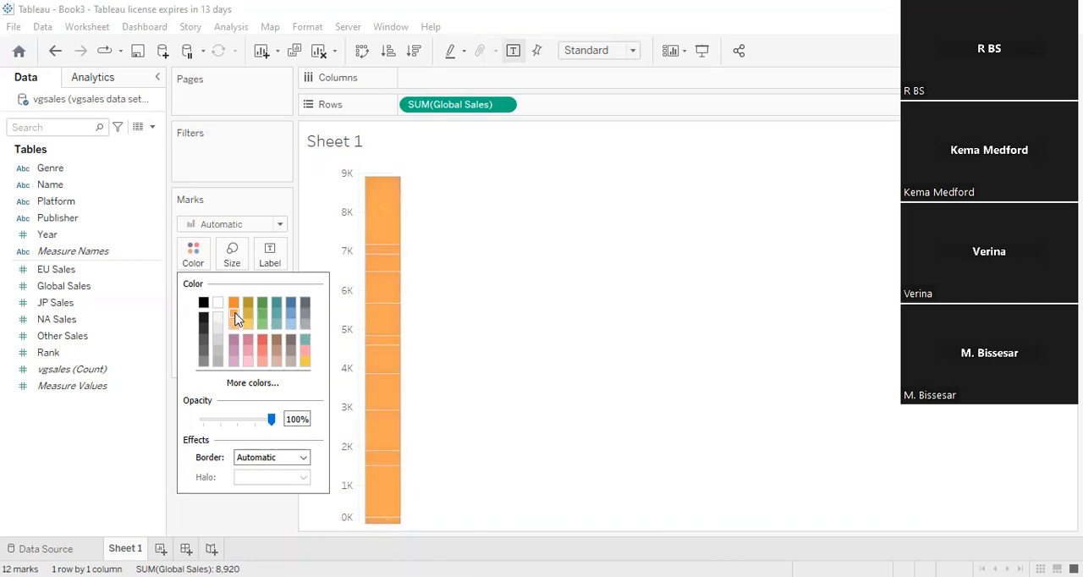
left_click(594, 356)
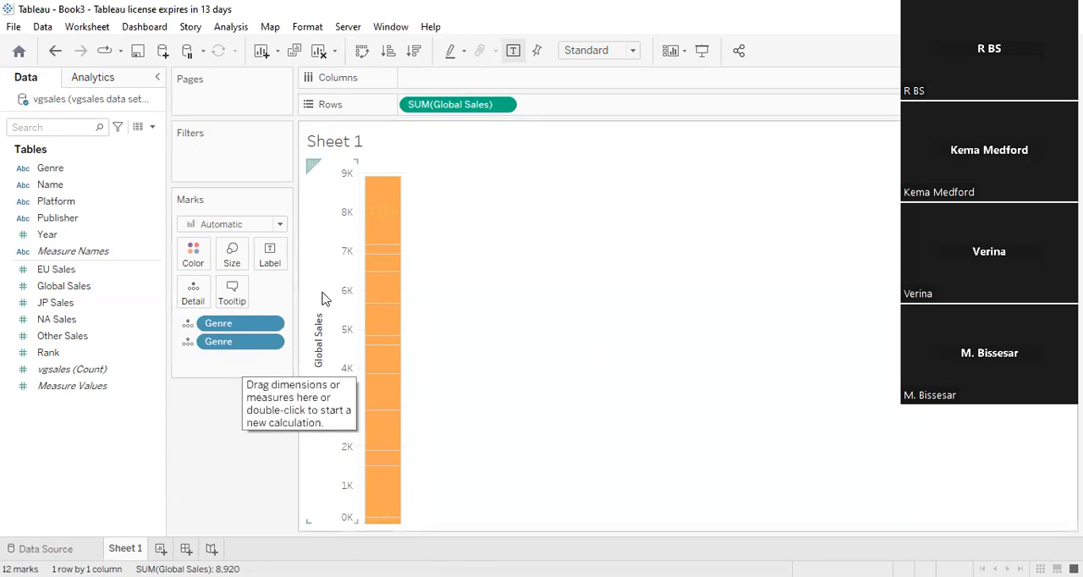
- Try the sales-by-genre data as stacked bars, a pie chart and circle views, ending with packed bubbles
mouse_move(378, 510)
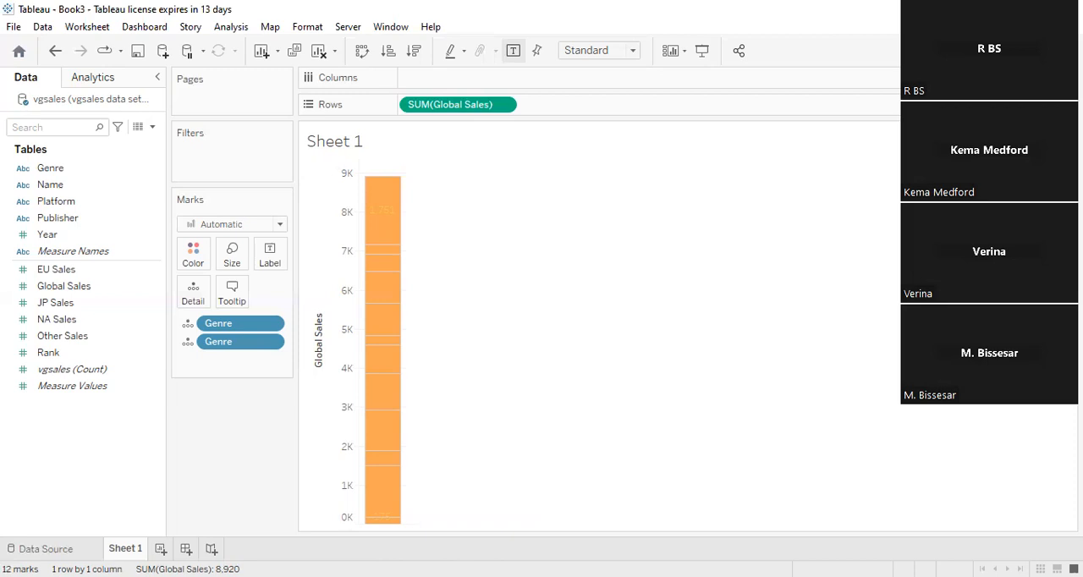
left_click(1043, 50)
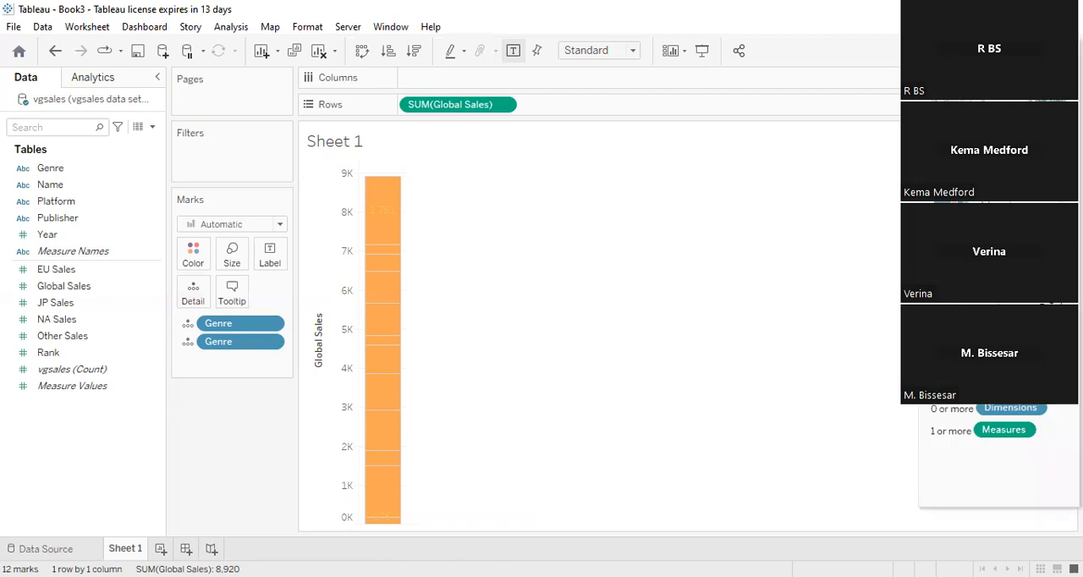
left_click(999, 168)
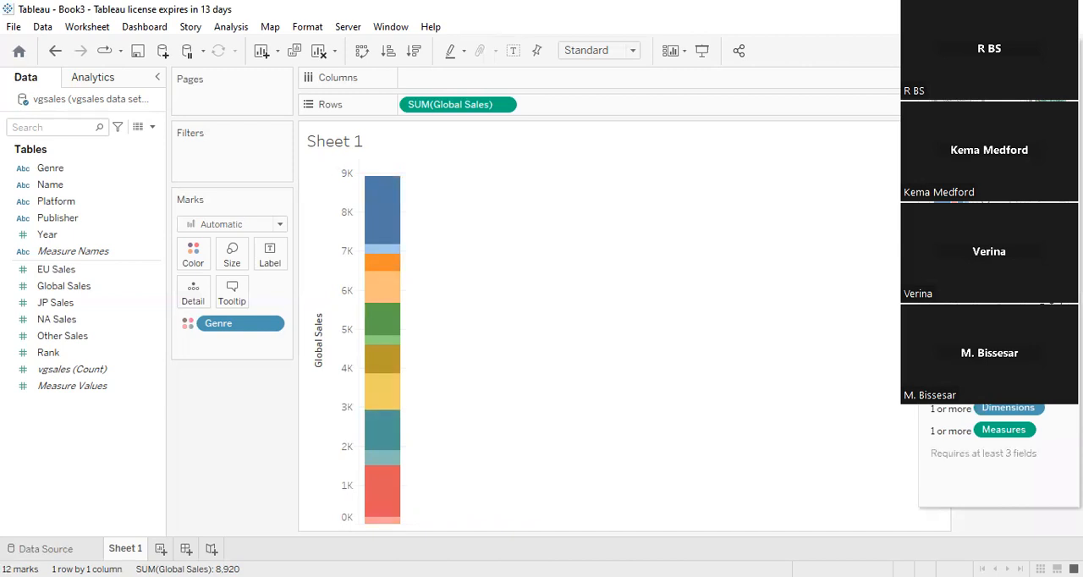
left_click(1048, 124)
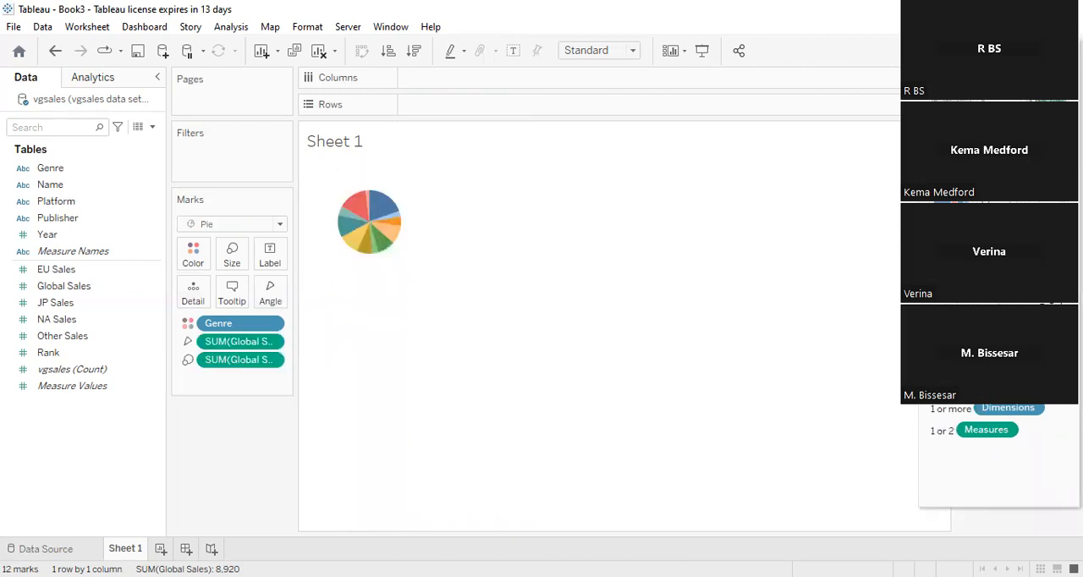
left_click(1000, 206)
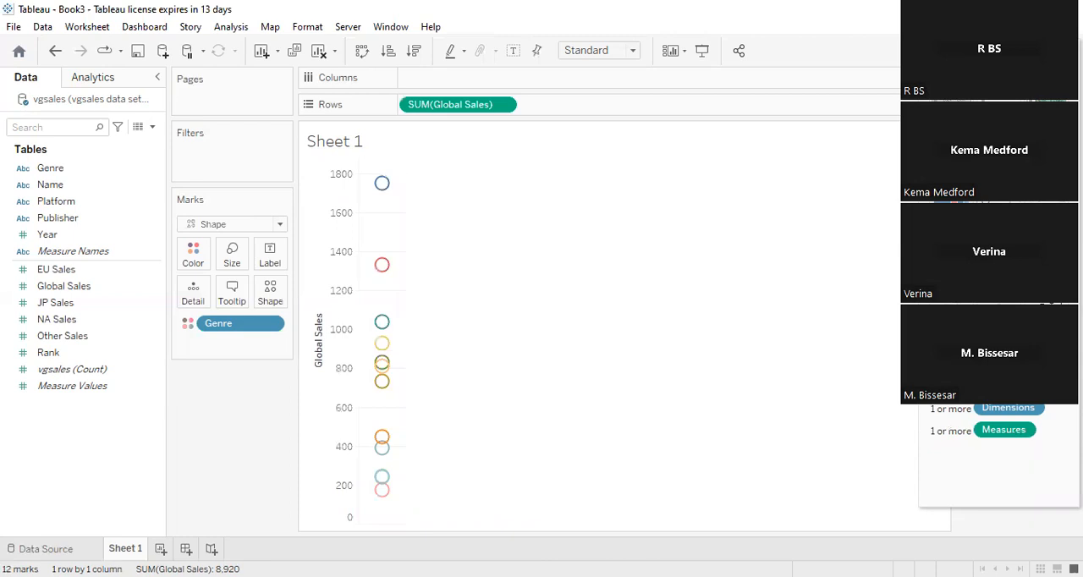
left_click(999, 165)
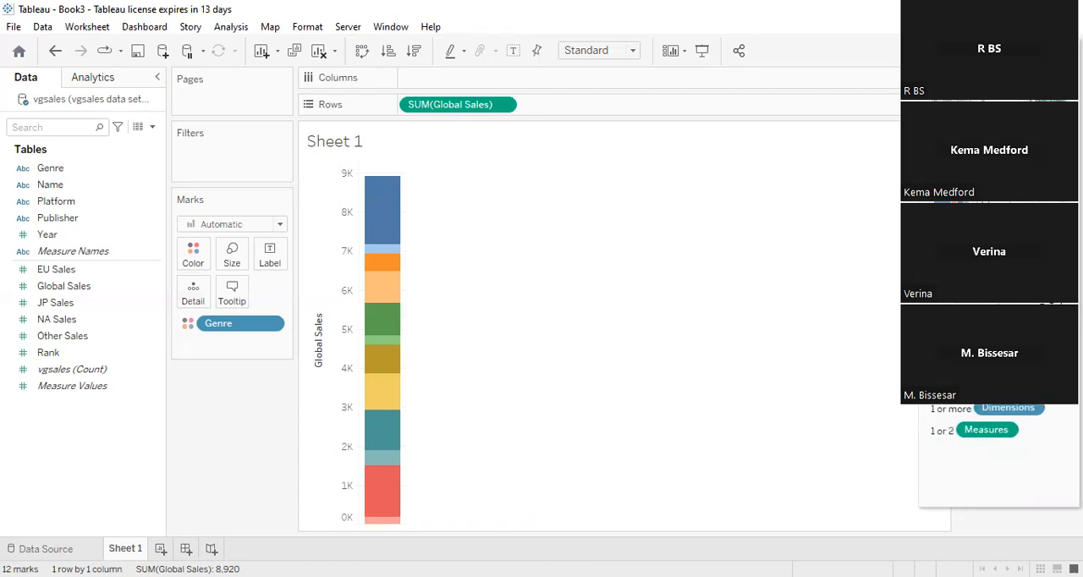
left_click(1050, 348)
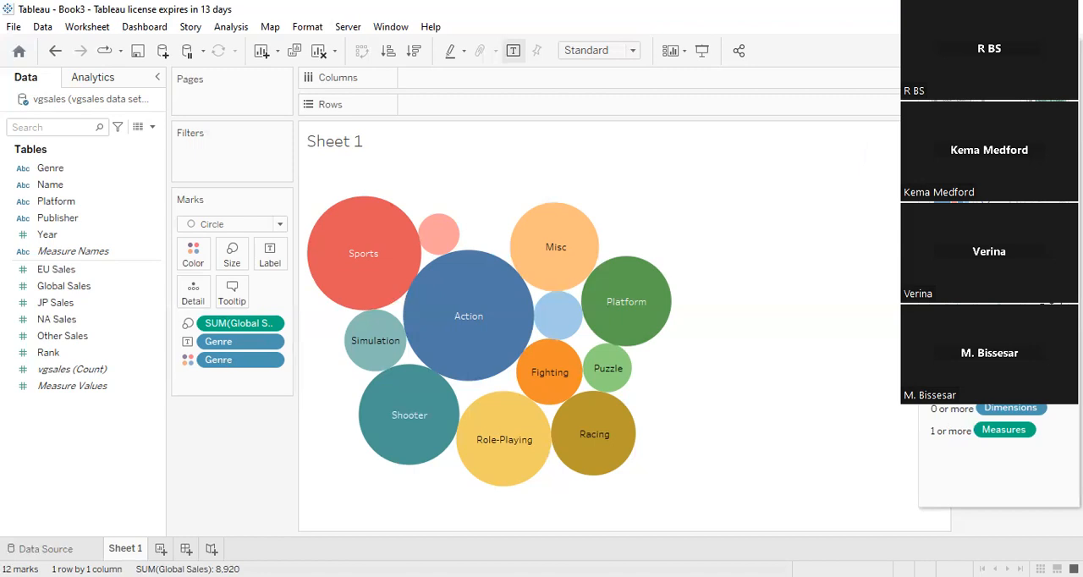
- Clear the fields from the Marks card, and place Global Sales on Rows and Genre on Columns
left_click_drag(251, 331, 2, 476)
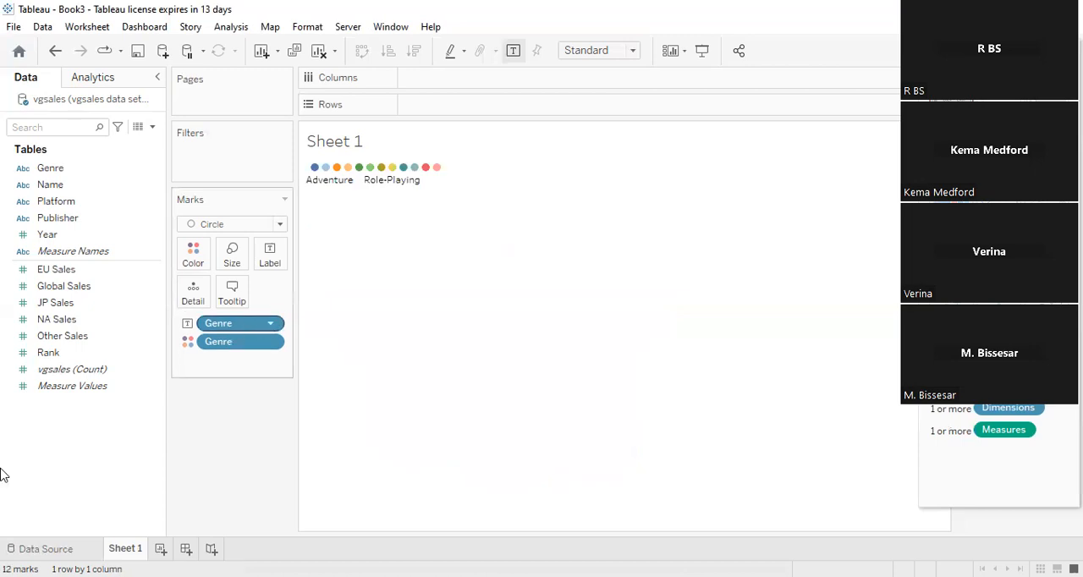
left_click_drag(249, 323, 22, 441)
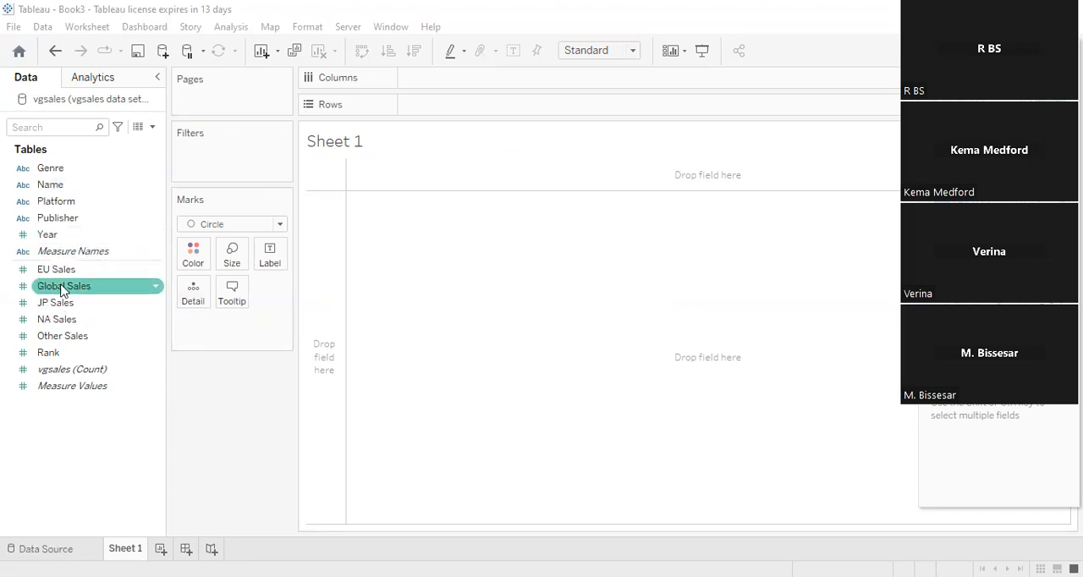
left_click_drag(61, 289, 416, 110)
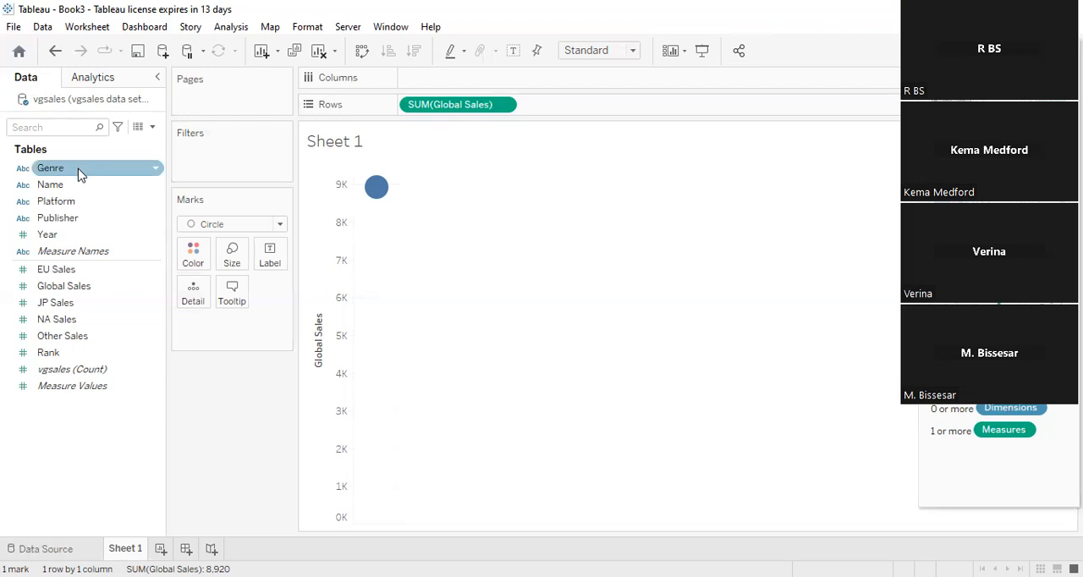
left_click_drag(80, 173, 460, 85)
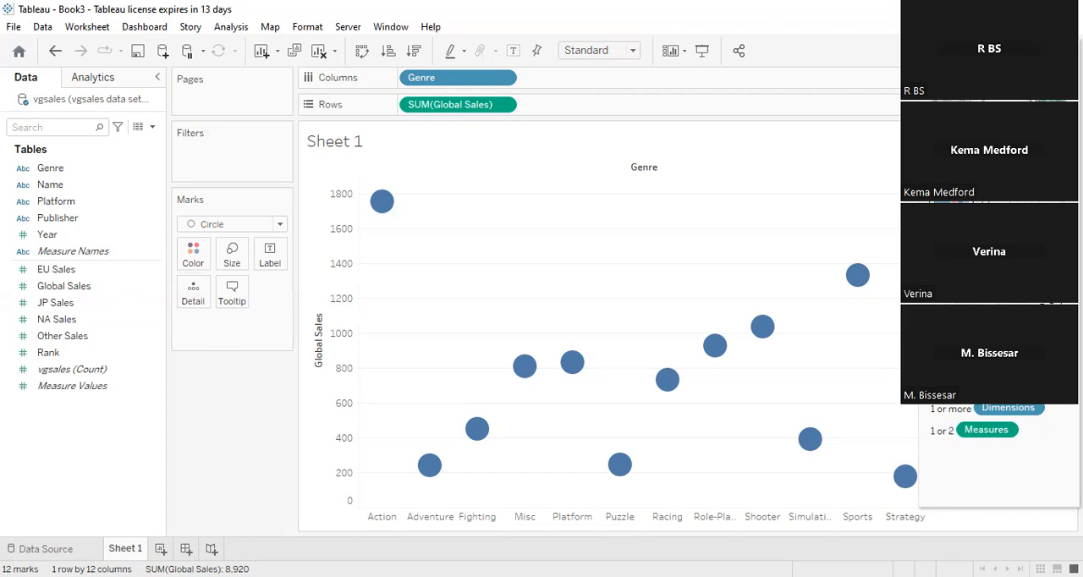
- Try the stacked bar and pie chart types, then convert the view to horizontal bars
left_click(999, 158)
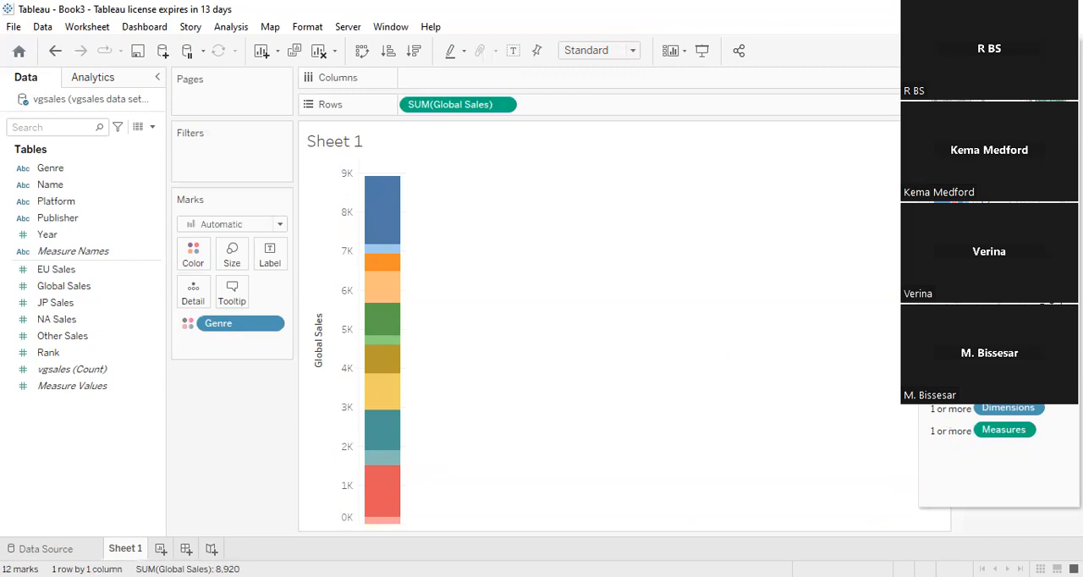
left_click(1051, 120)
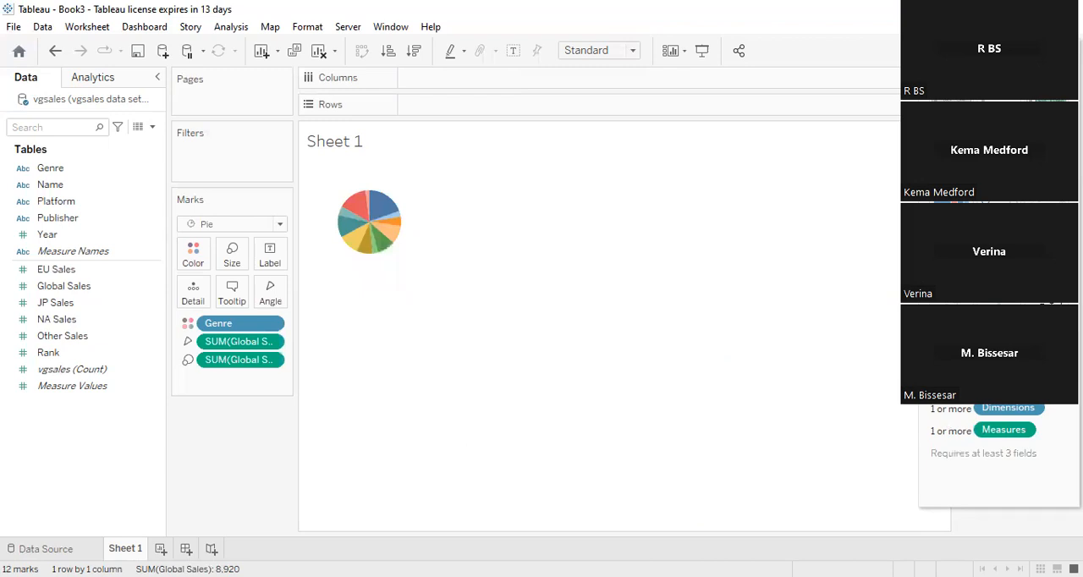
left_click(1000, 158)
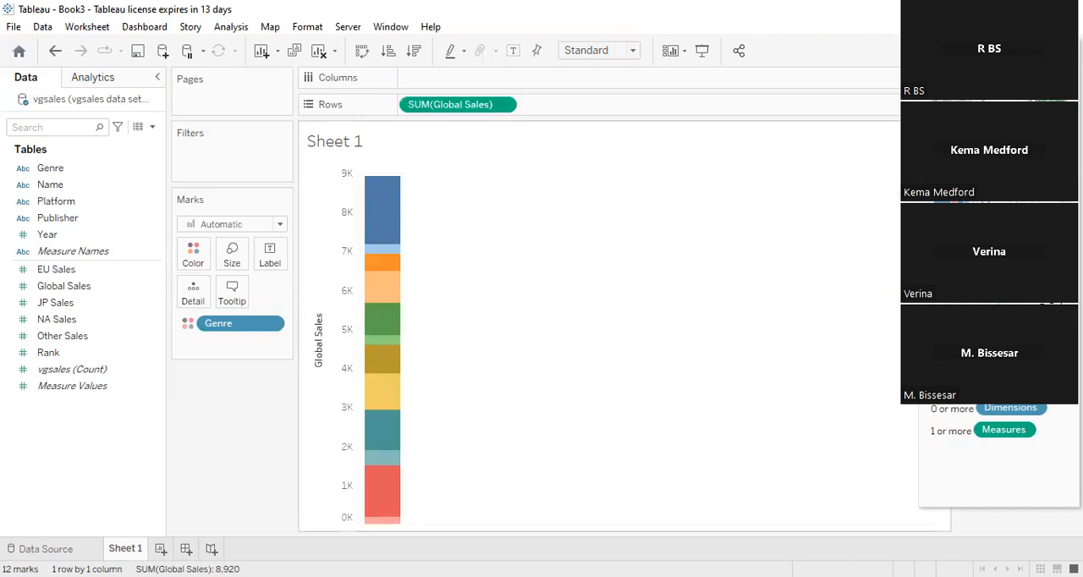
left_click(949, 159)
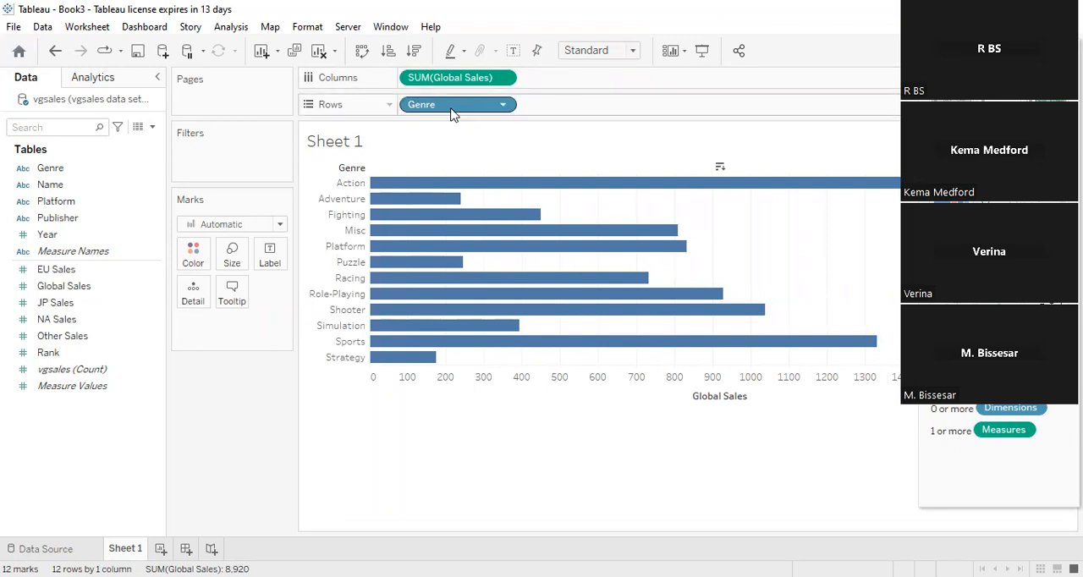
- Add Genre to the Marks card as detail and colour the horizontal bars orange
left_click_drag(49, 169, 190, 337)
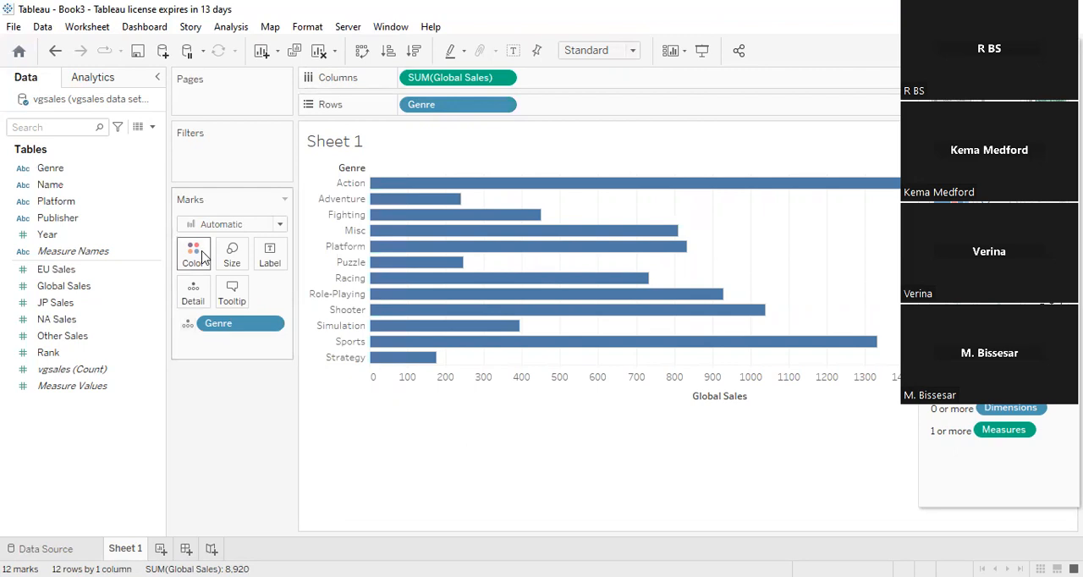
left_click(234, 304)
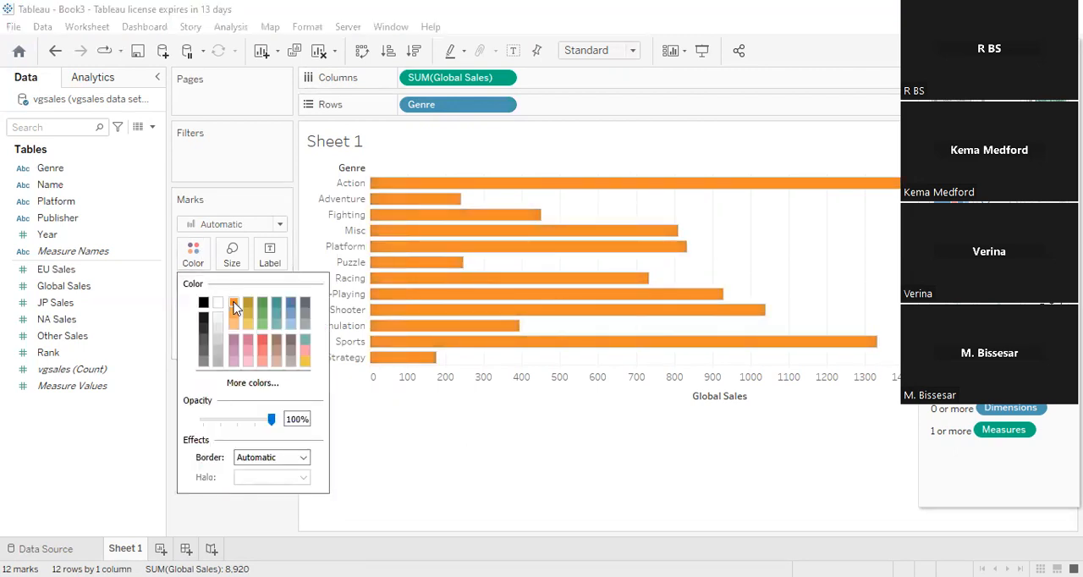
right_click(523, 165)
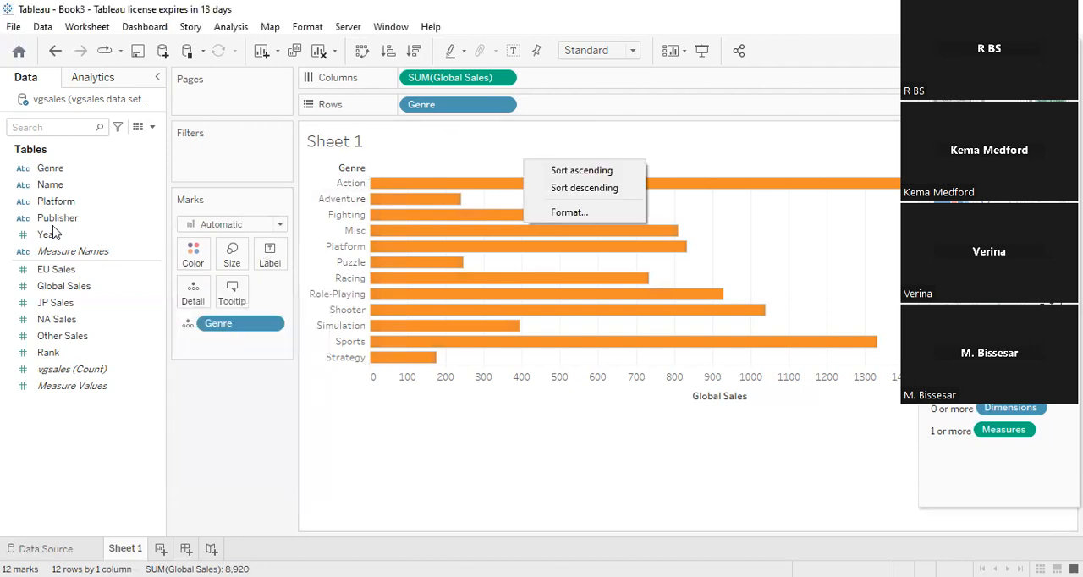
- Add a second Genre detail to the Marks card and show mark labels on the horizontal bars
left_click_drag(49, 169, 203, 349)
left_click(269, 257)
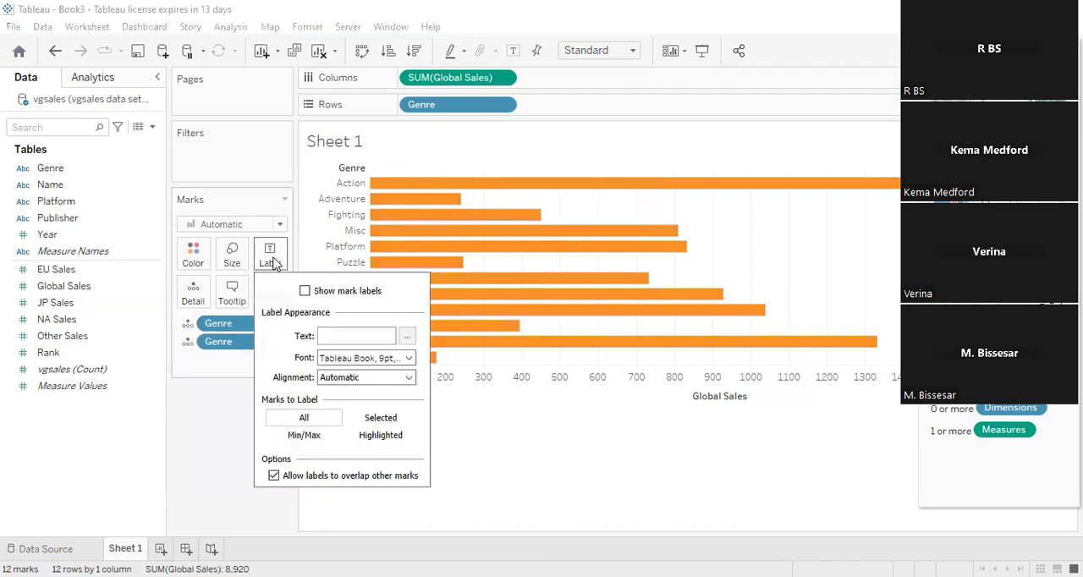
left_click(336, 293)
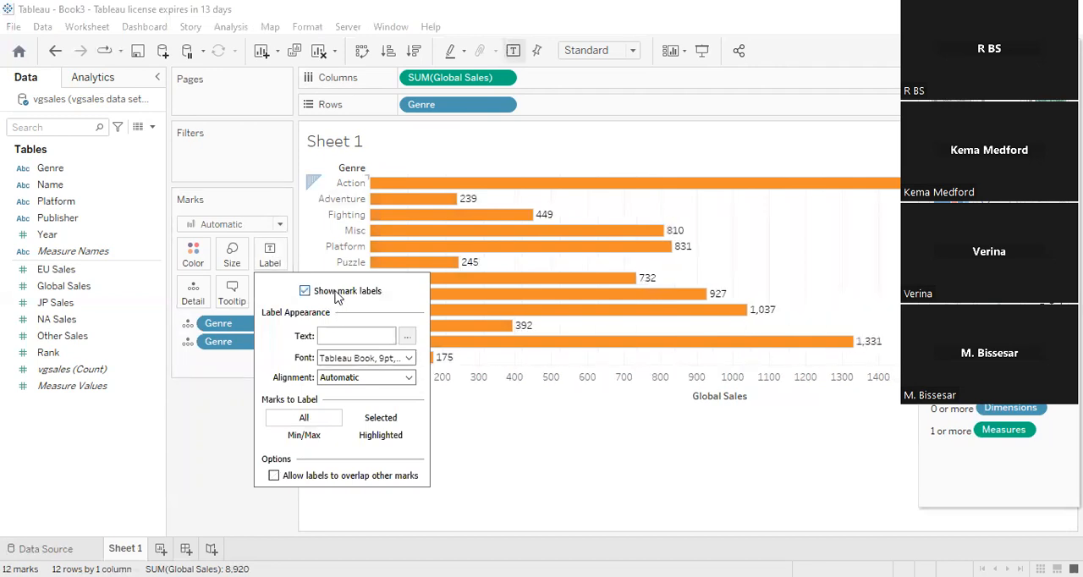
- Set the font of the bars' mark labels to Times New Roman
left_click(365, 359)
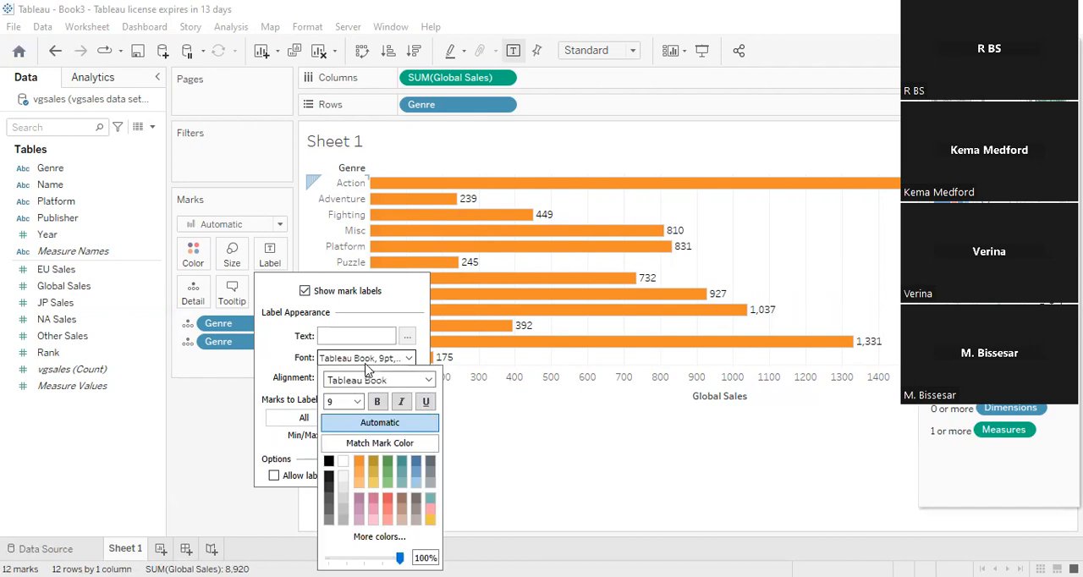
left_click(429, 383)
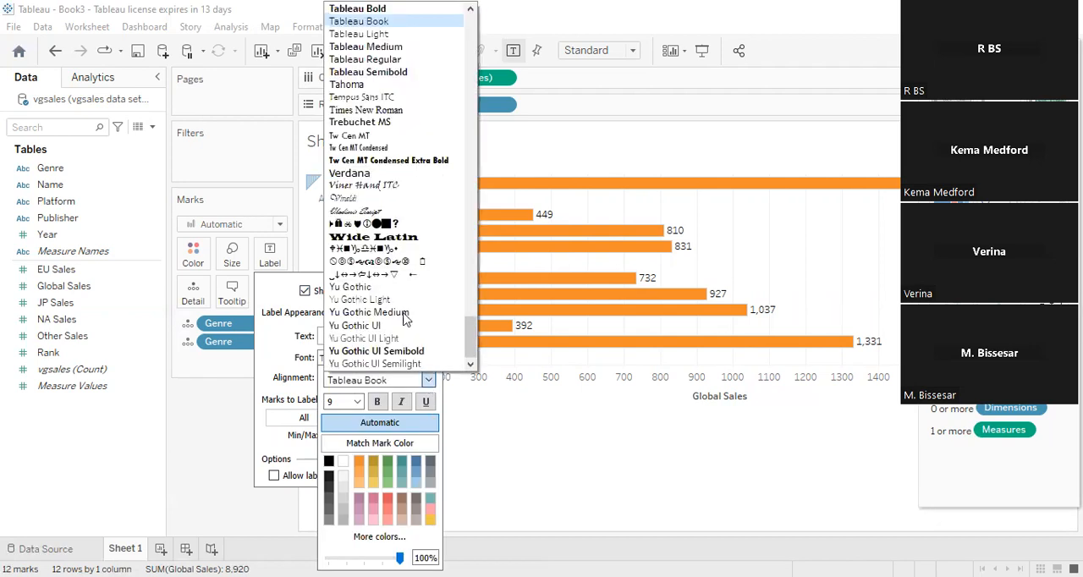
left_click(392, 111)
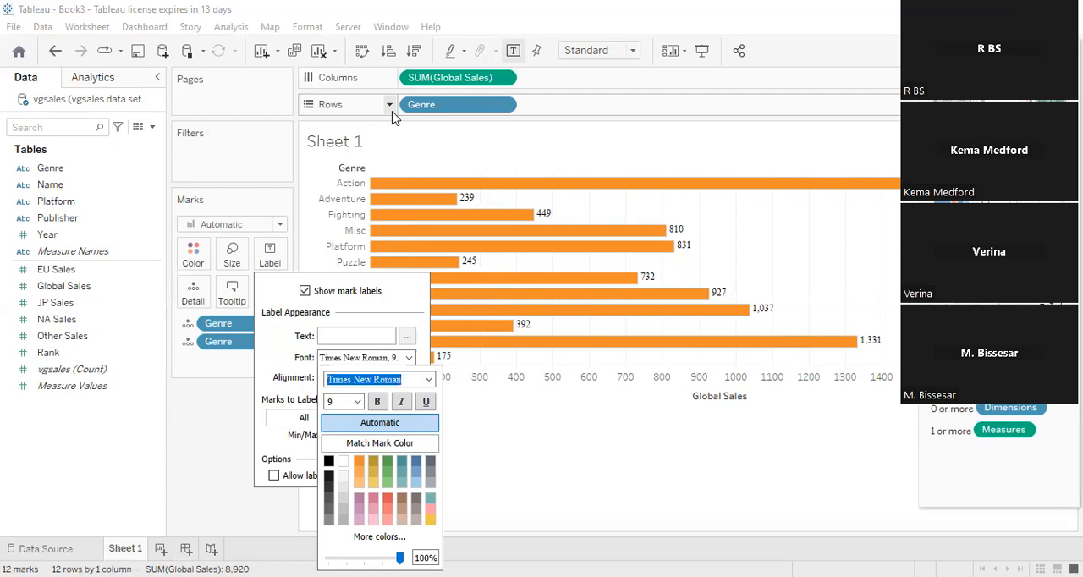
left_click(592, 420)
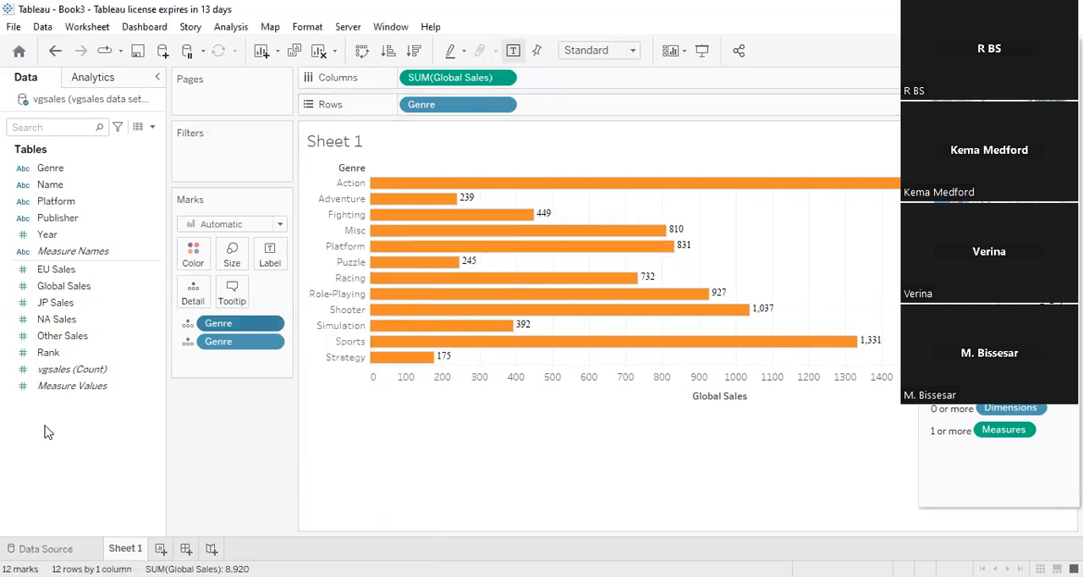
- Remove one of the two Genre detail fields from the Marks card
left_click_drag(221, 328, 2, 443)
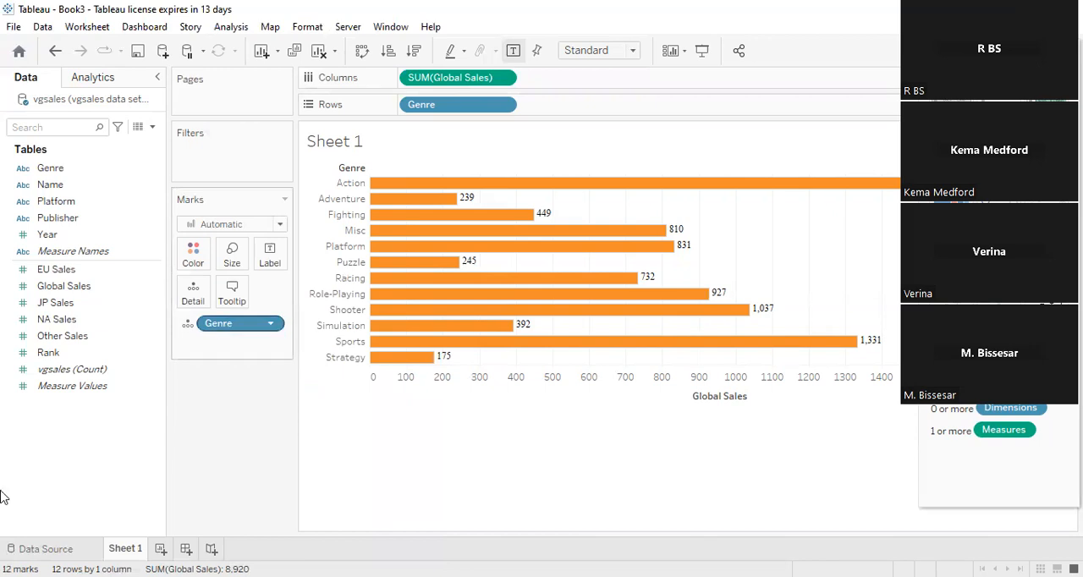
- Remove Genre from the Marks card, add it back as detail, and check the mark label options
left_click_drag(222, 324, 2, 498)
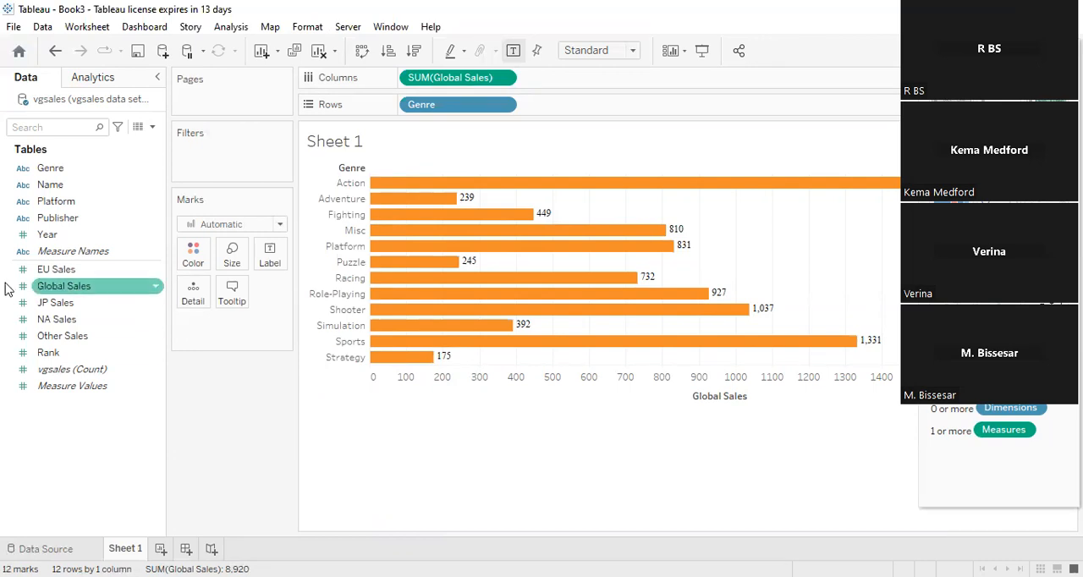
left_click(42, 171)
left_click_drag(45, 177, 186, 330)
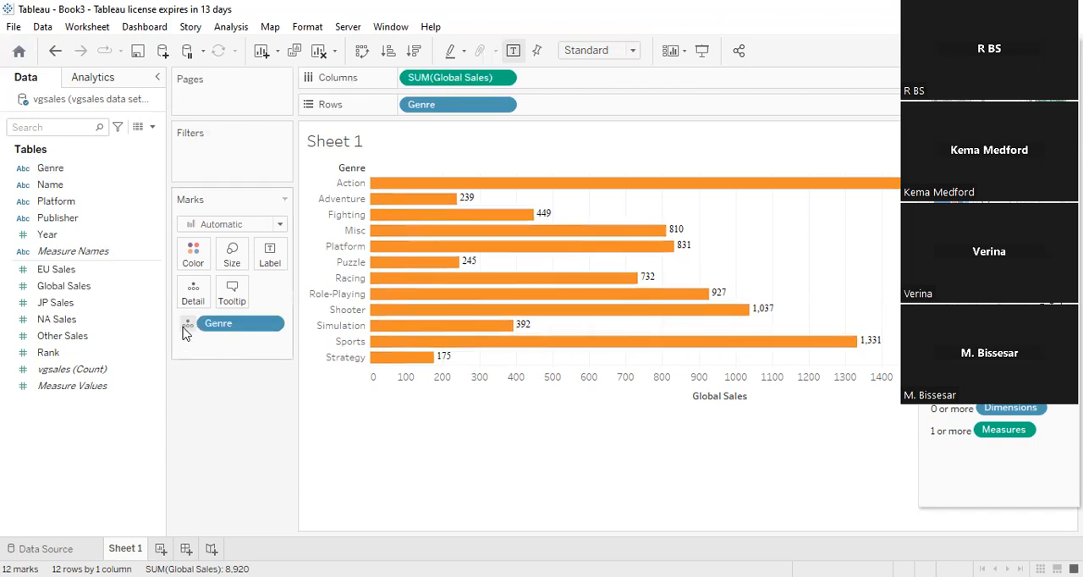
left_click(271, 259)
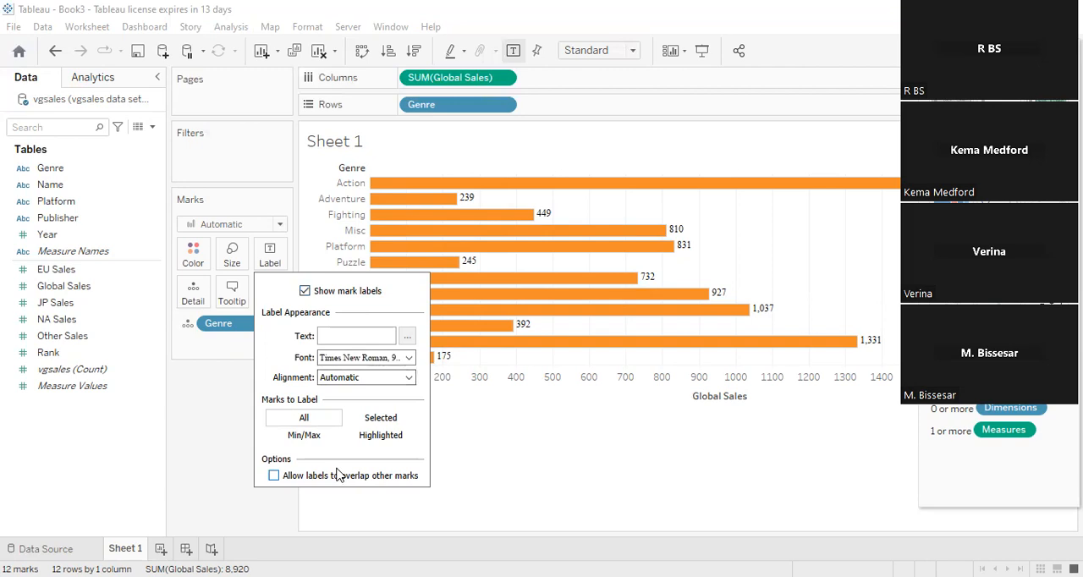
left_click(498, 467)
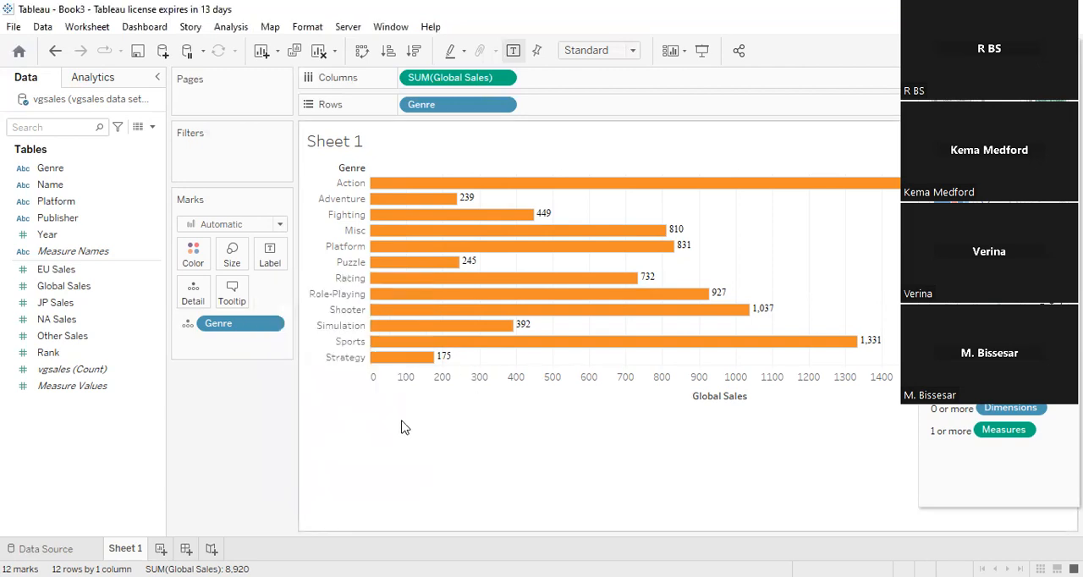
- Try light orange and yellow on the horizontal bars, and colour them light teal
left_click(193, 254)
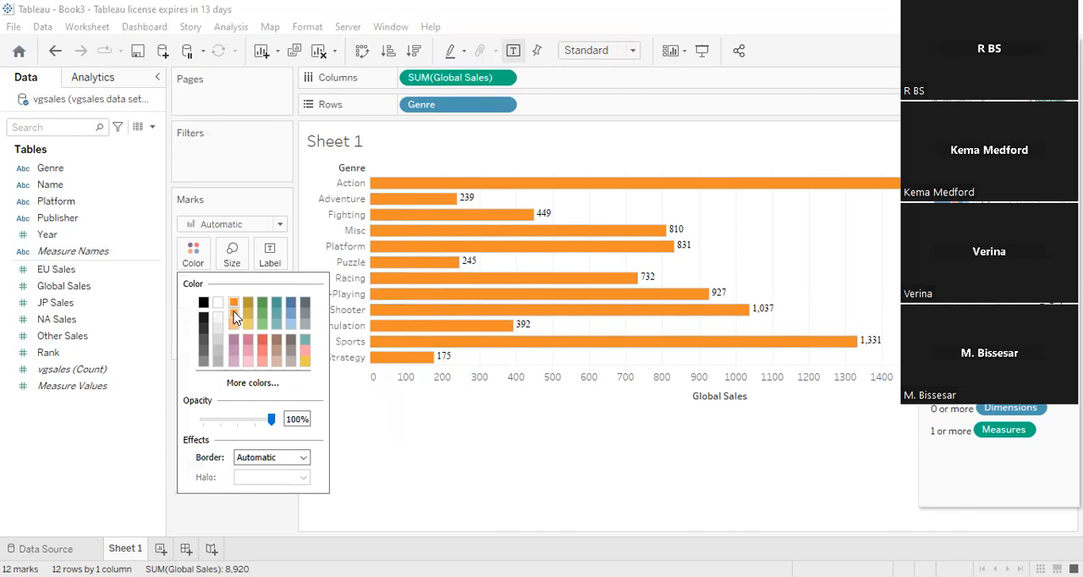
left_click(235, 316)
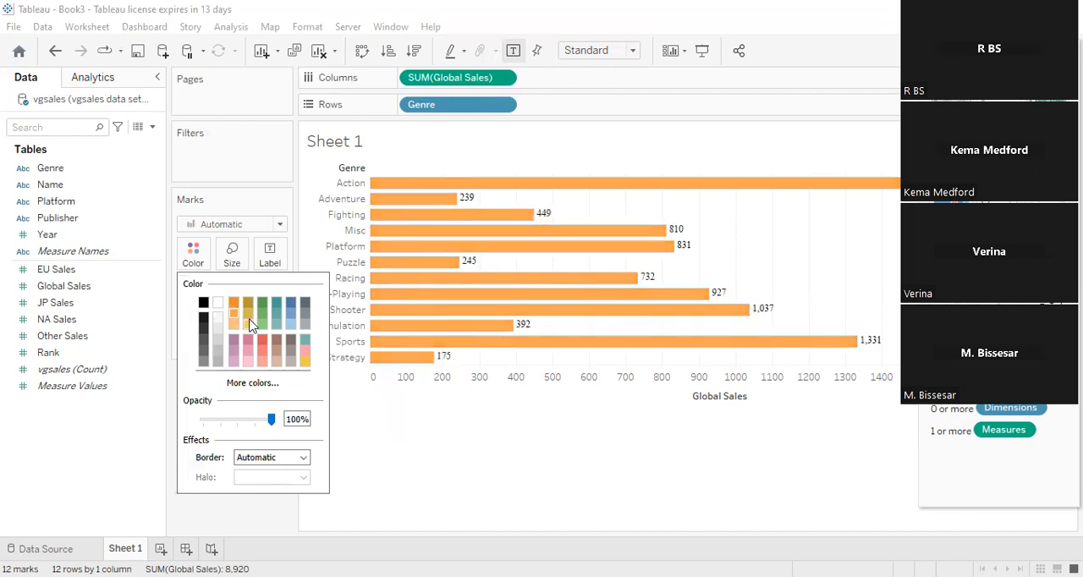
left_click(249, 326)
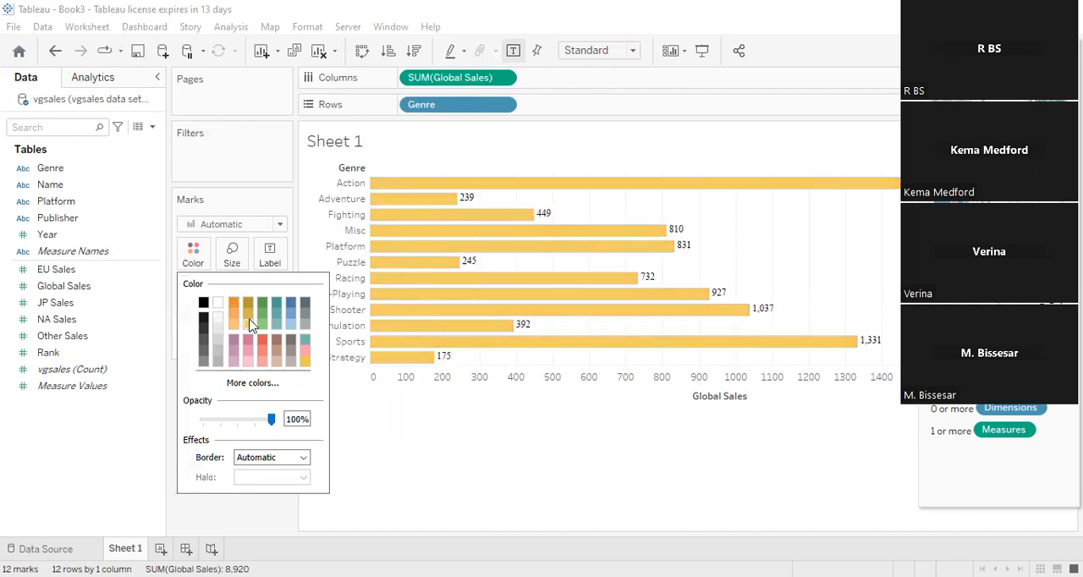
left_click(272, 330)
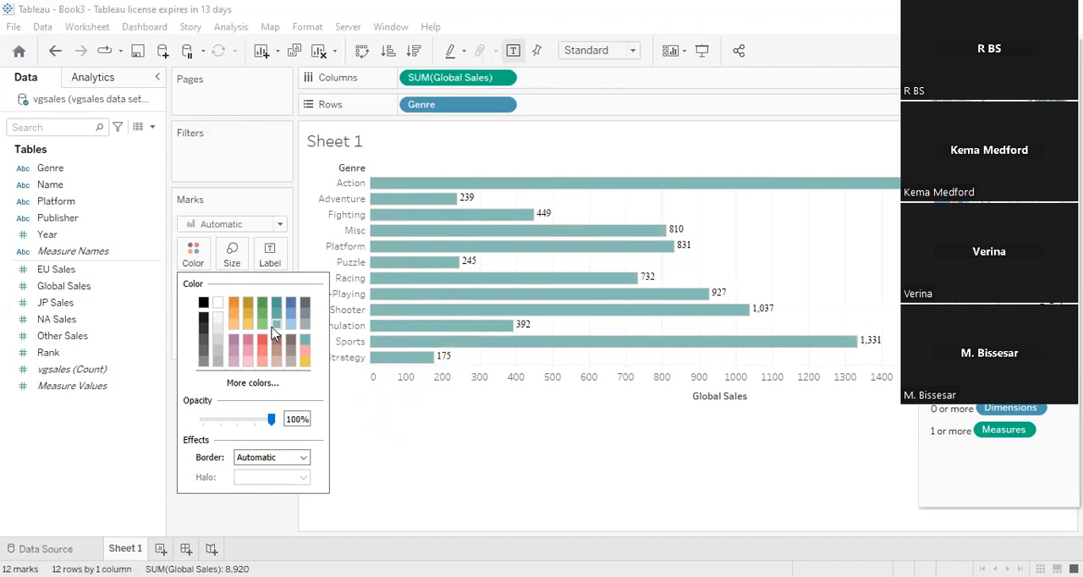
right_click(404, 451)
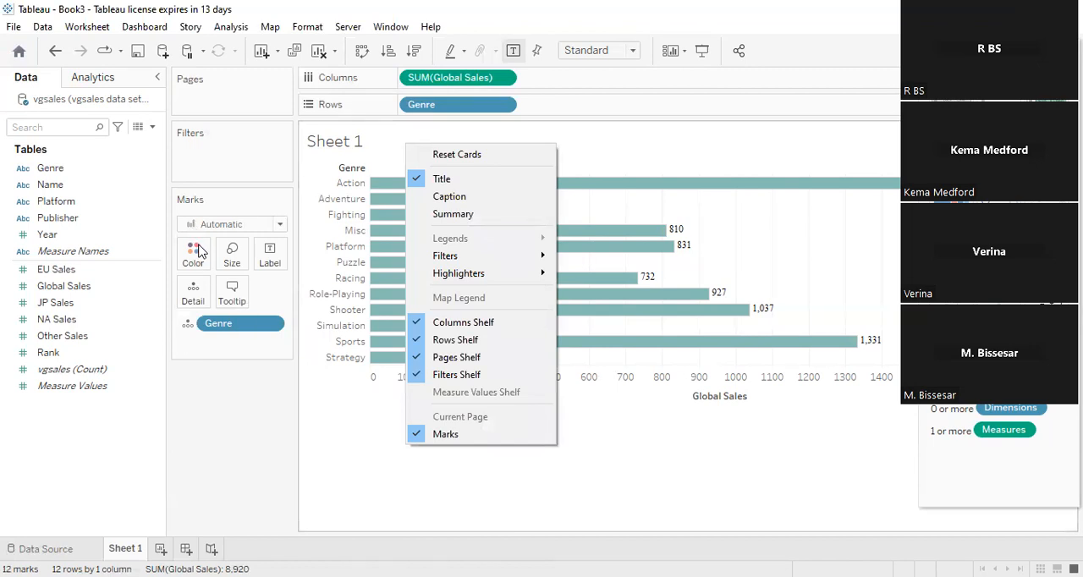
left_click(355, 437)
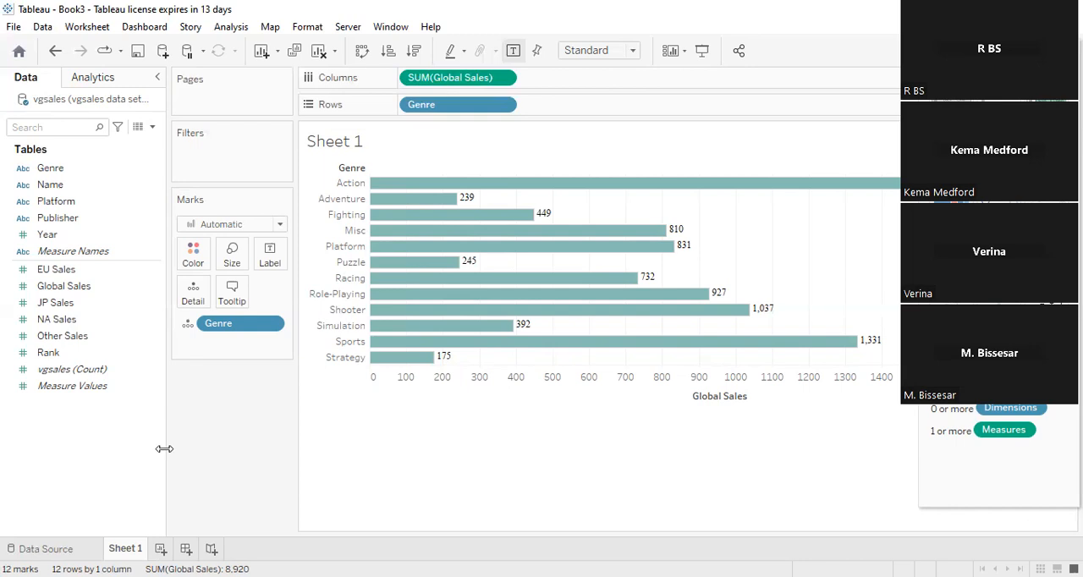
- Add a Platform filter with no platforms selected, and switch the chart to a stacked bar coloured by Genre
left_click(72, 386)
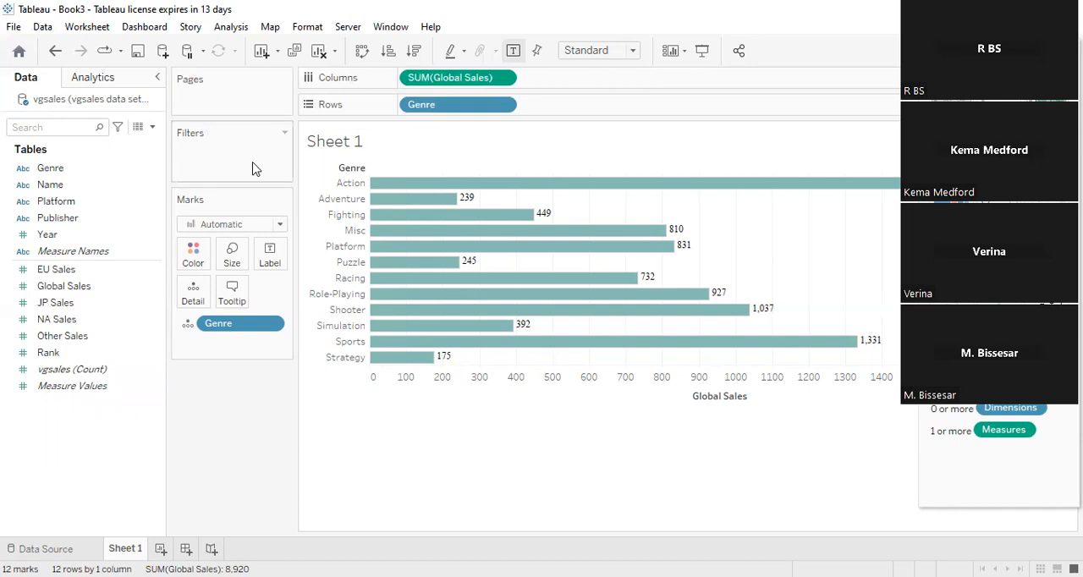
mouse_move(483, 298)
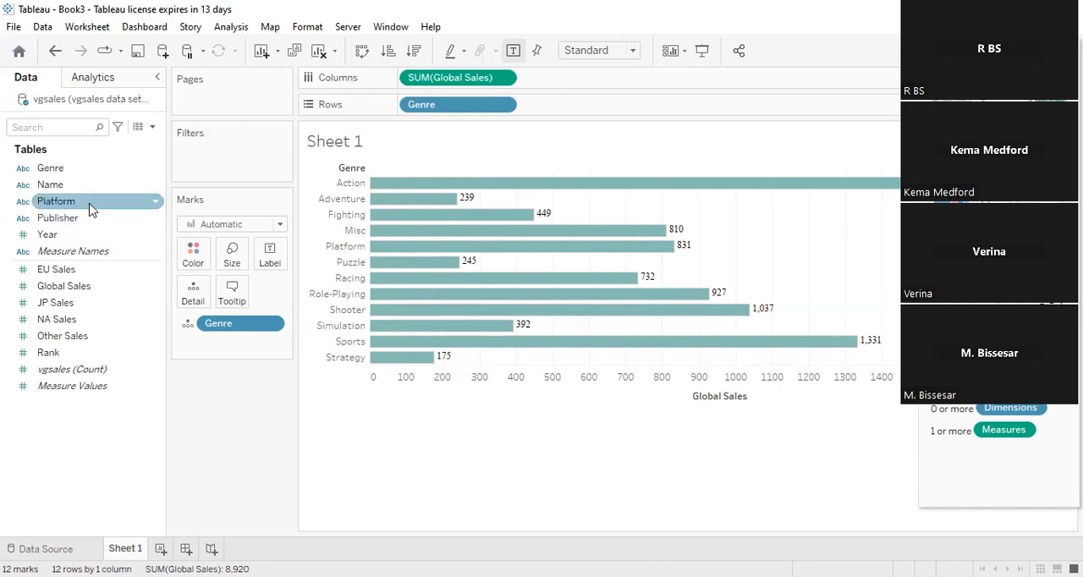
left_click_drag(91, 210, 221, 150)
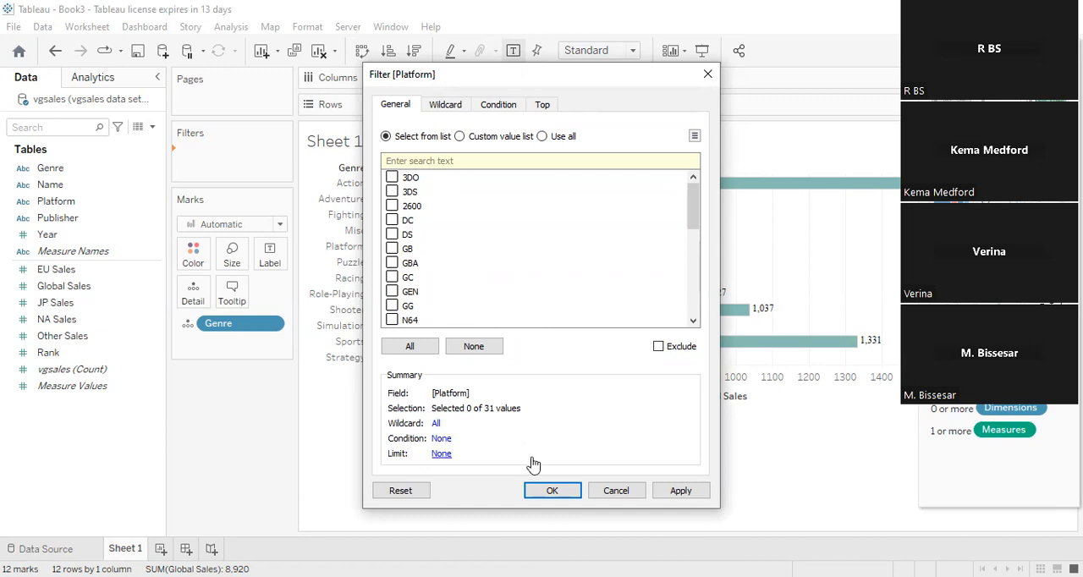
left_click(547, 492)
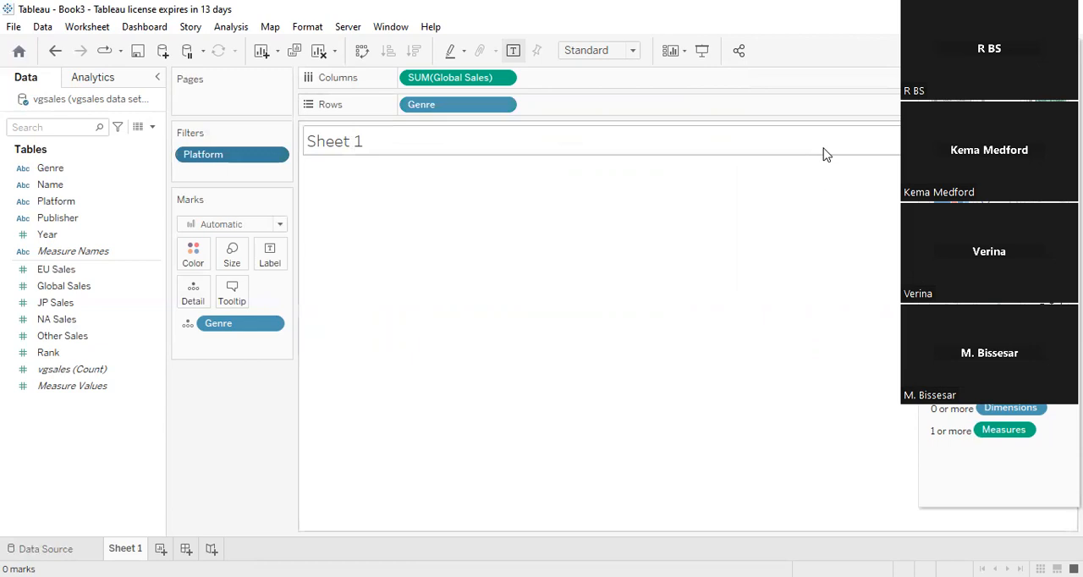
key("ctrl+z")
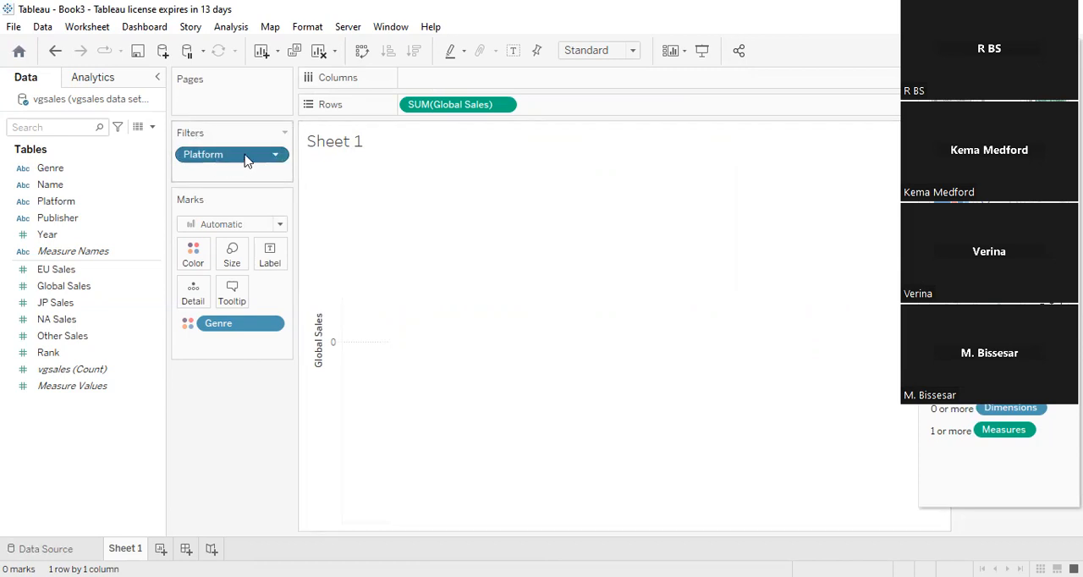
- Edit the Platform filter to include all platforms in the stacked bar
left_click(284, 135)
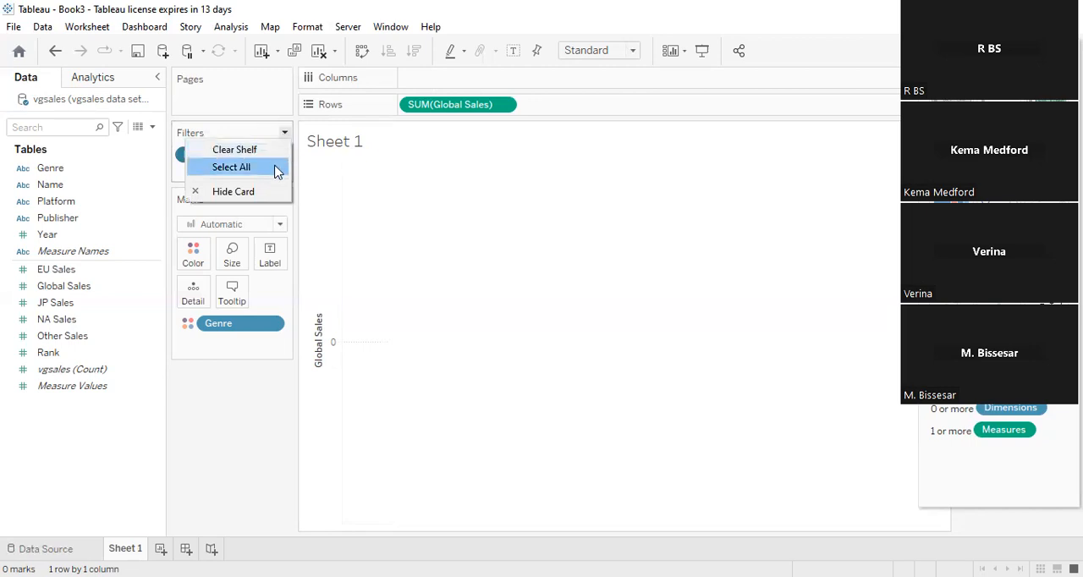
left_click(276, 168)
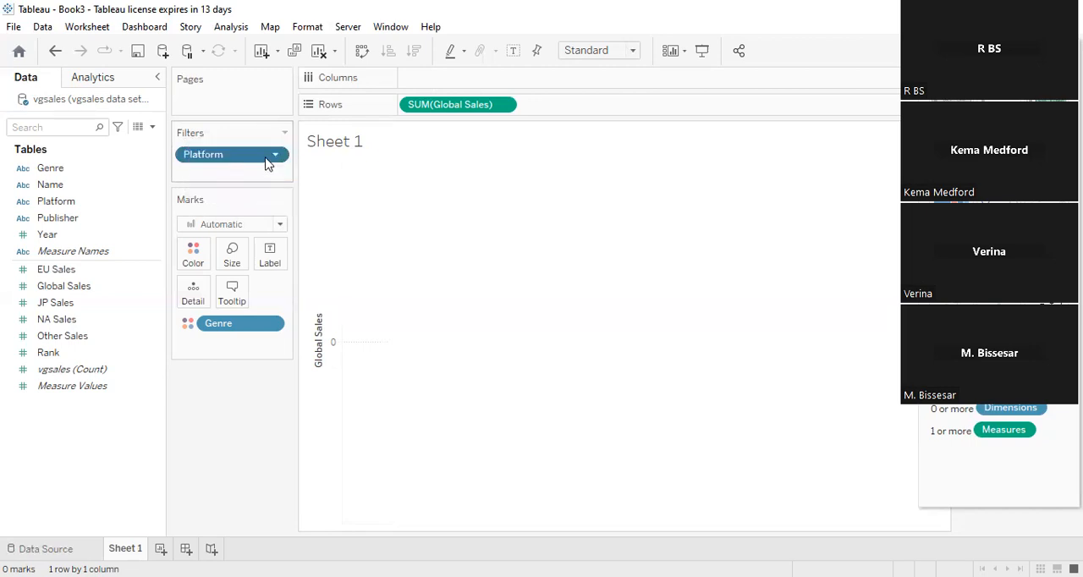
left_click(275, 156)
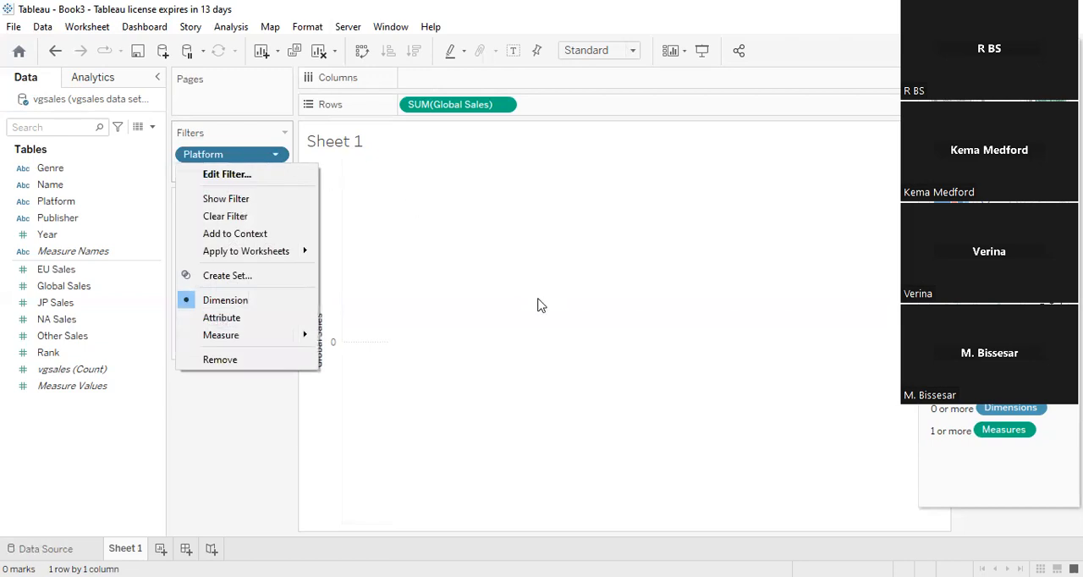
left_click(274, 158)
left_click(274, 158)
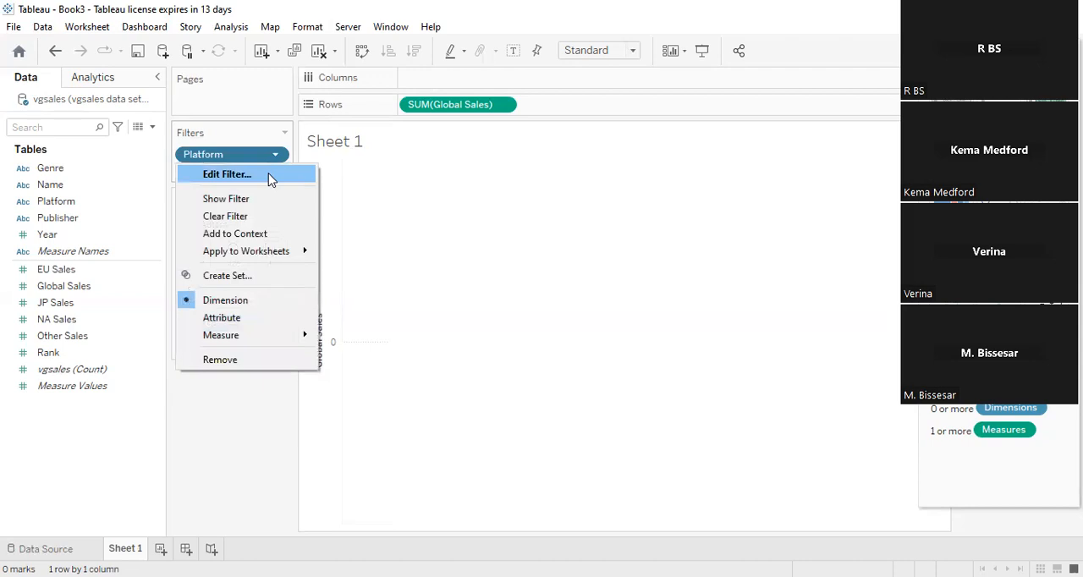
left_click(269, 174)
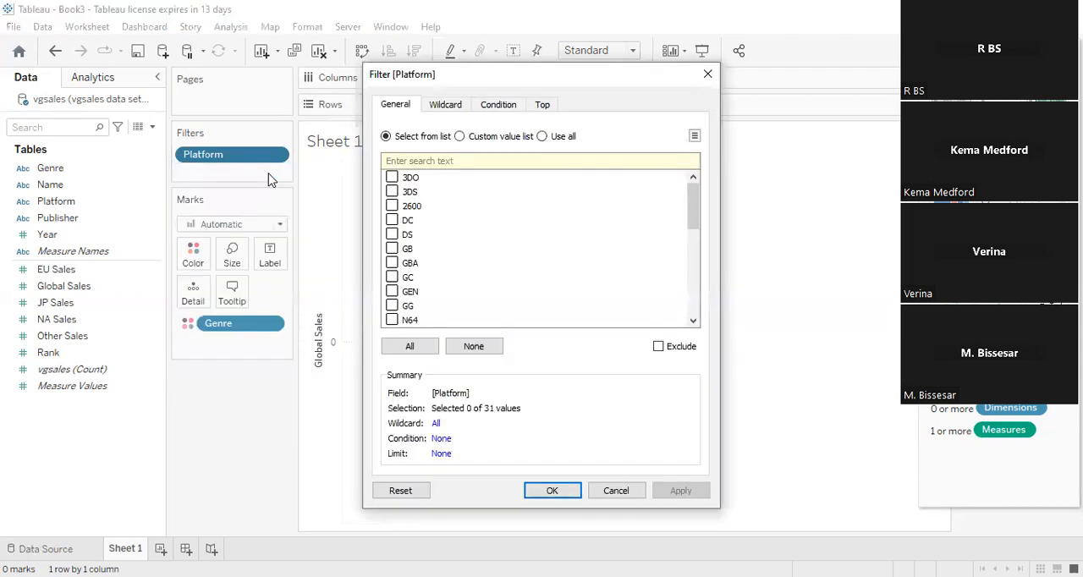
left_click(415, 347)
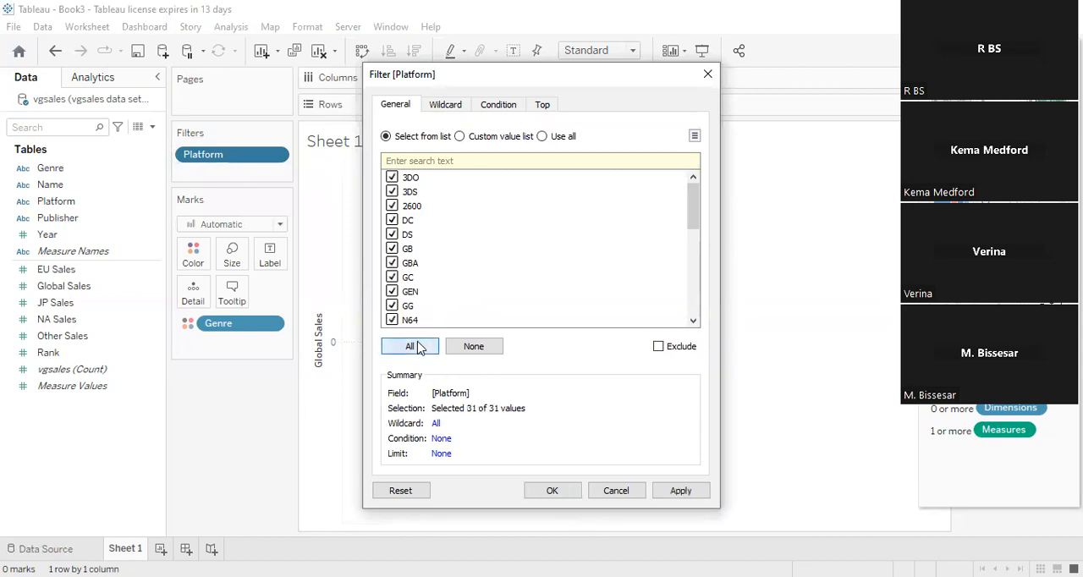
left_click(561, 499)
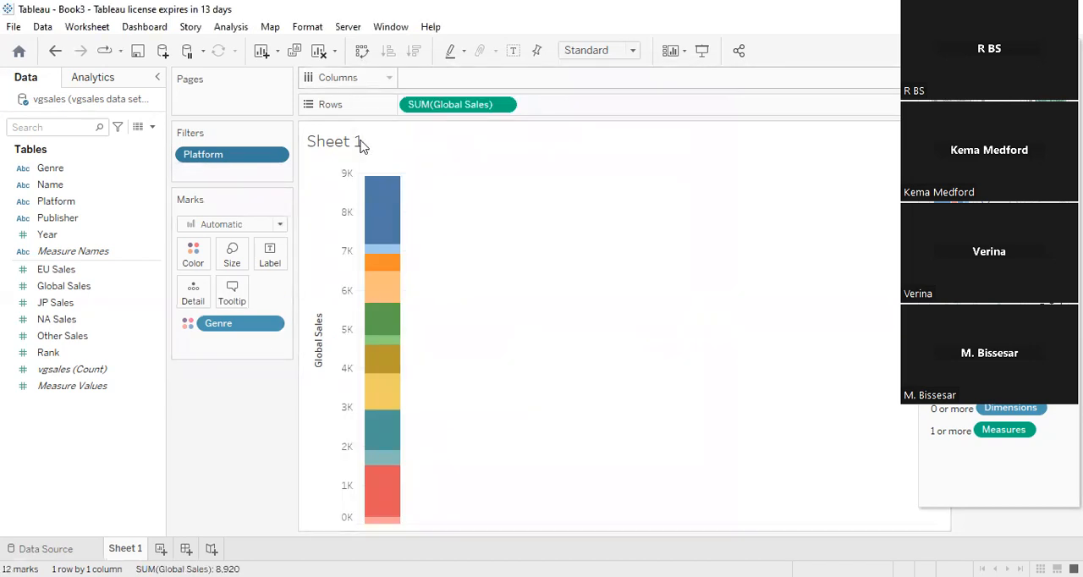
left_click(1048, 50)
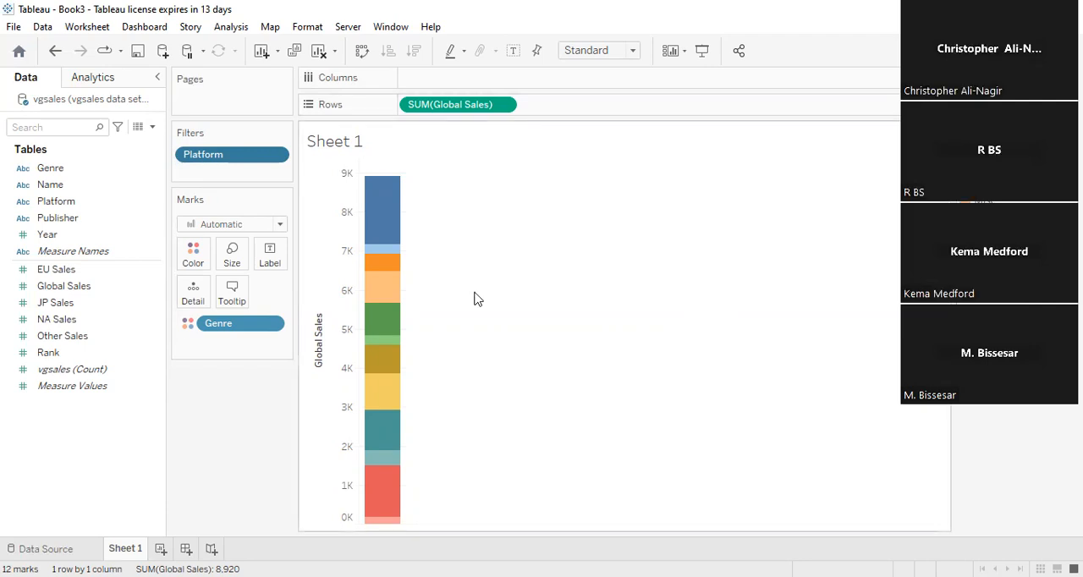
- Exclude 3DO, 3DS, 2600, DS, GBA and GC from the chart through the Platform filter
left_click(276, 155)
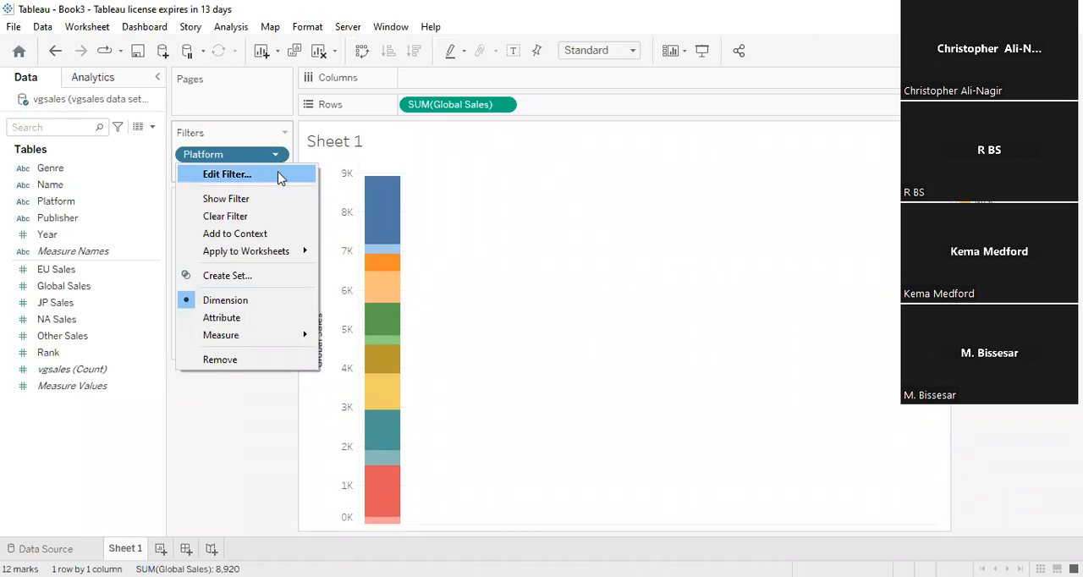
left_click(280, 176)
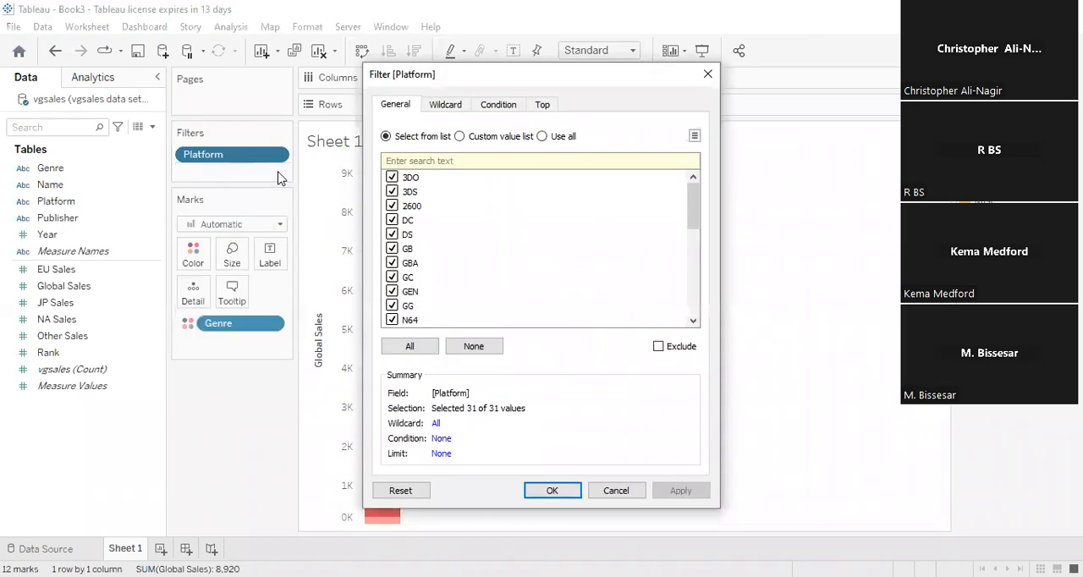
left_click(392, 177)
left_click(391, 192)
left_click(392, 206)
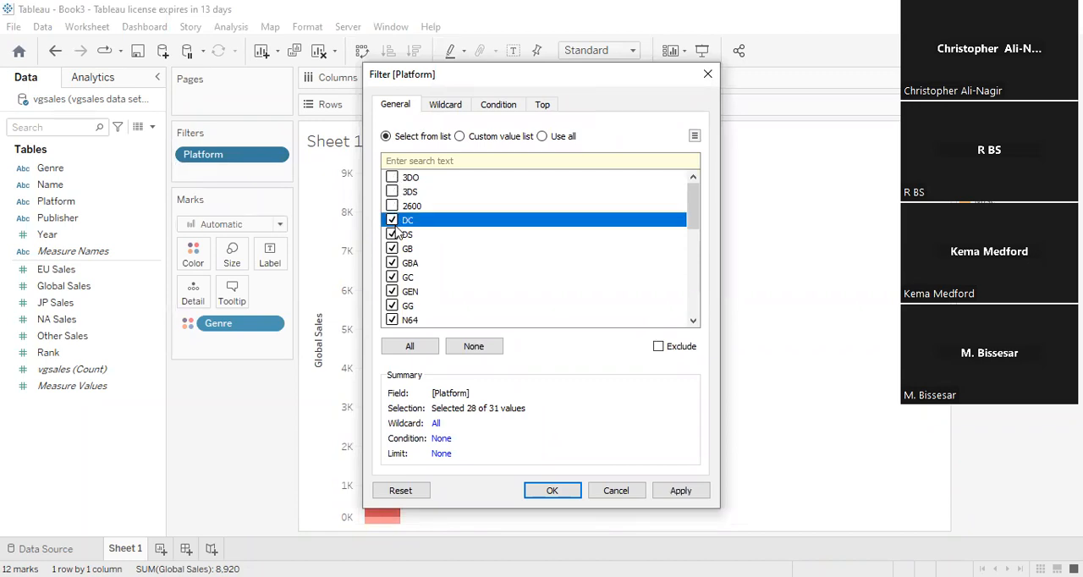
left_click(392, 234)
left_click(393, 263)
left_click(392, 277)
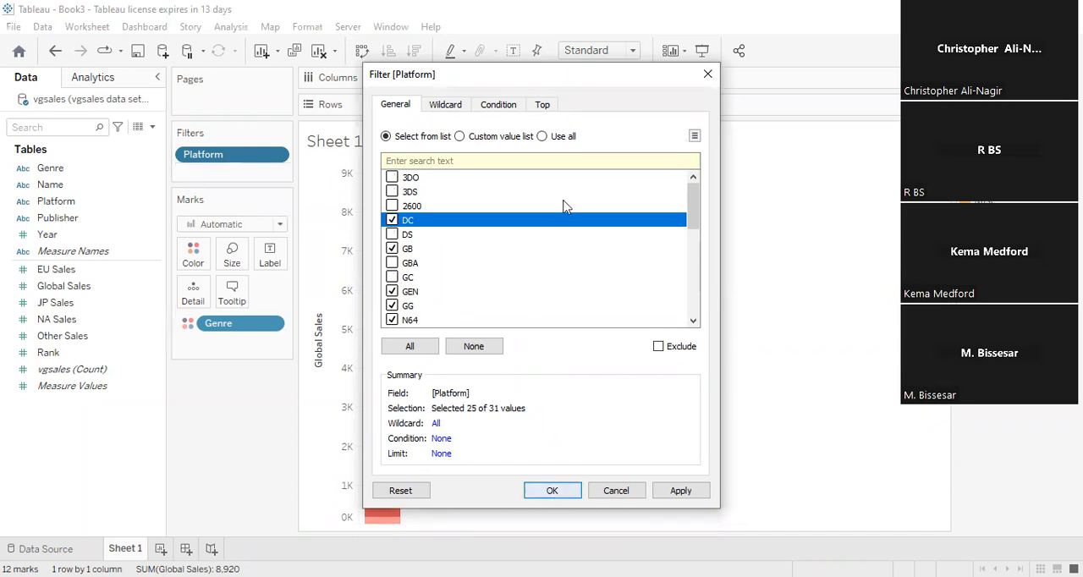
left_click(572, 498)
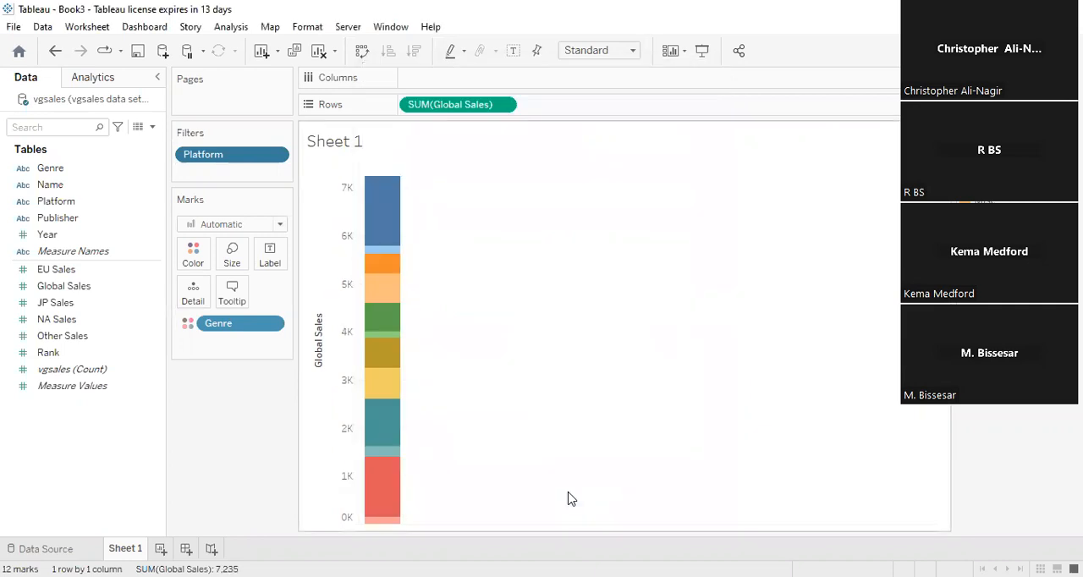
mouse_move(396, 221)
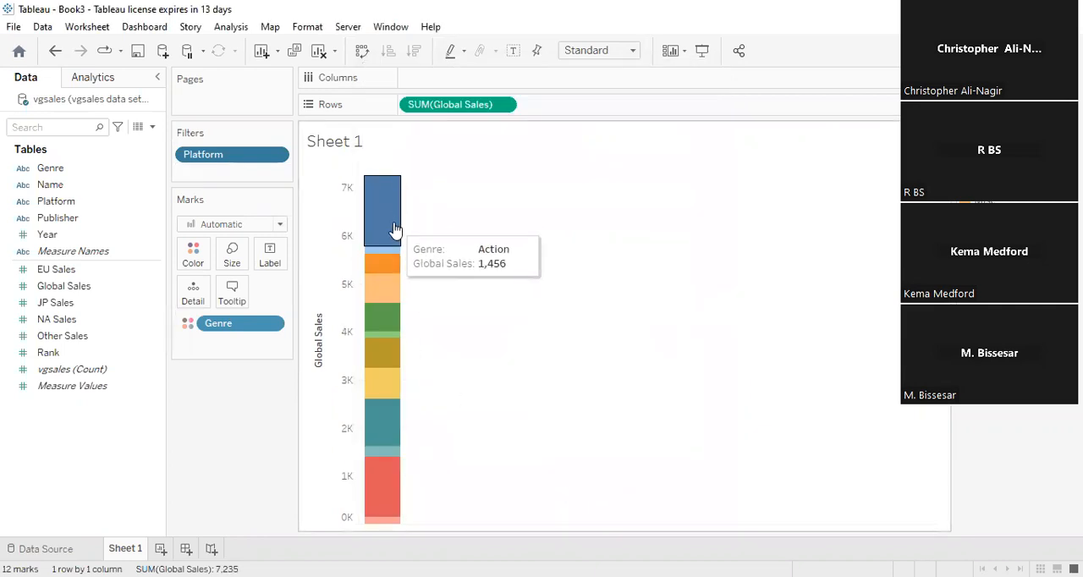
mouse_move(388, 362)
mouse_move(384, 294)
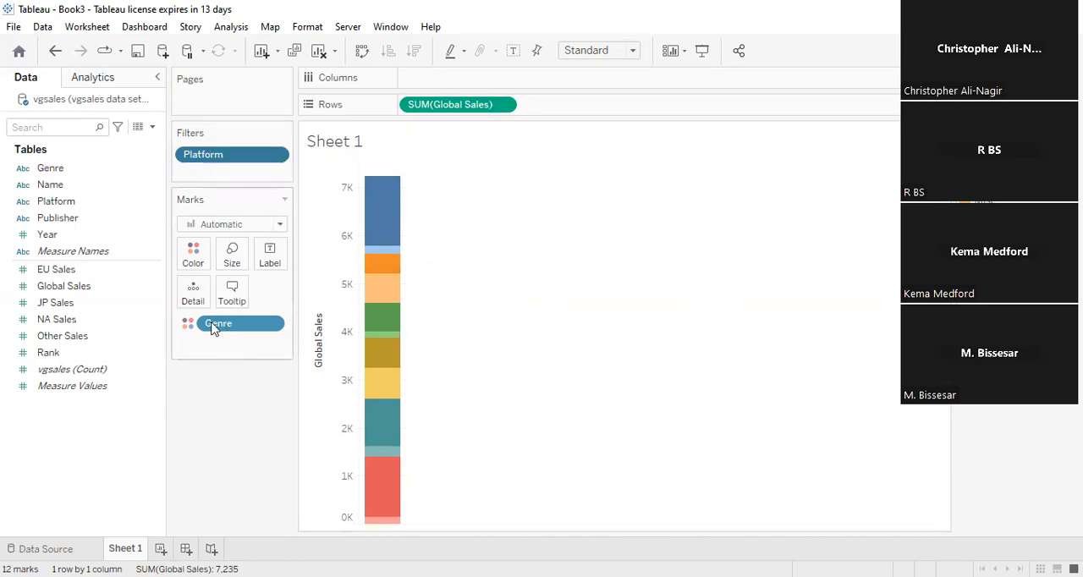
- Remove Genre from the Marks card and clear the remaining fields and the Platform filter from the sheet
left_click_drag(212, 329, 216, 440)
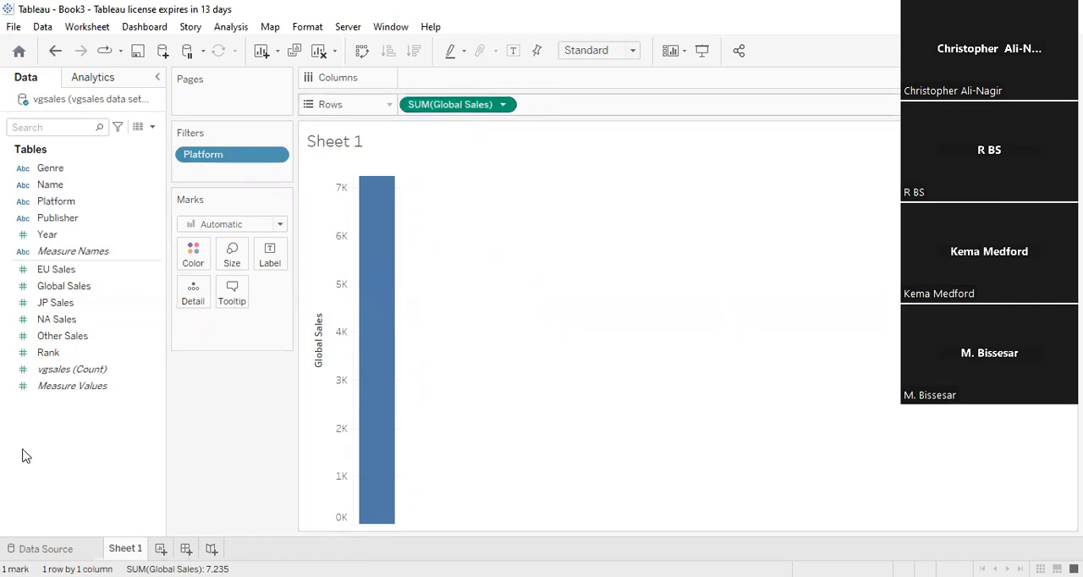
key("ctrl+z")
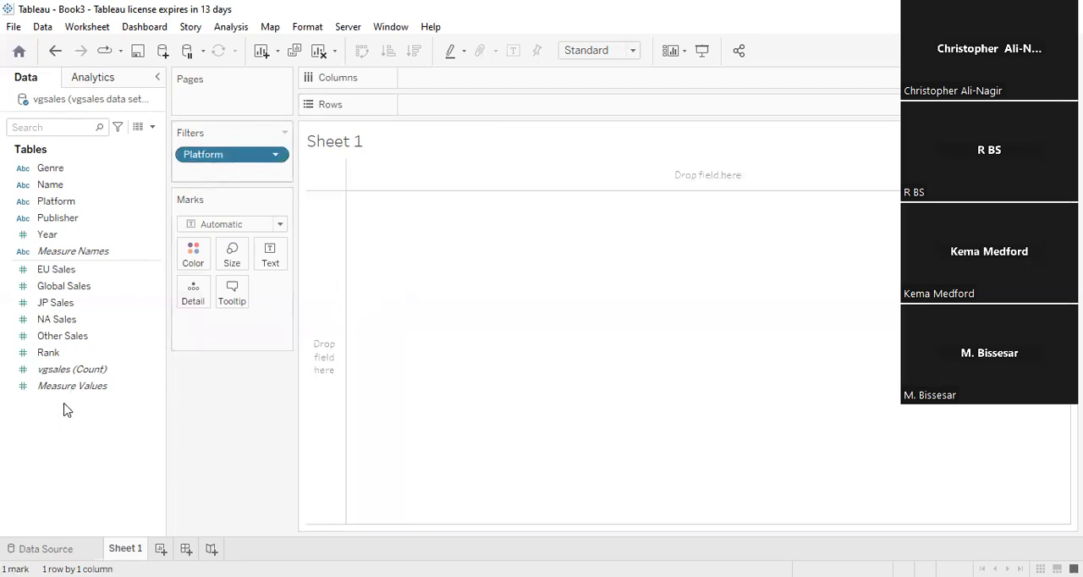
key("ctrl+z")
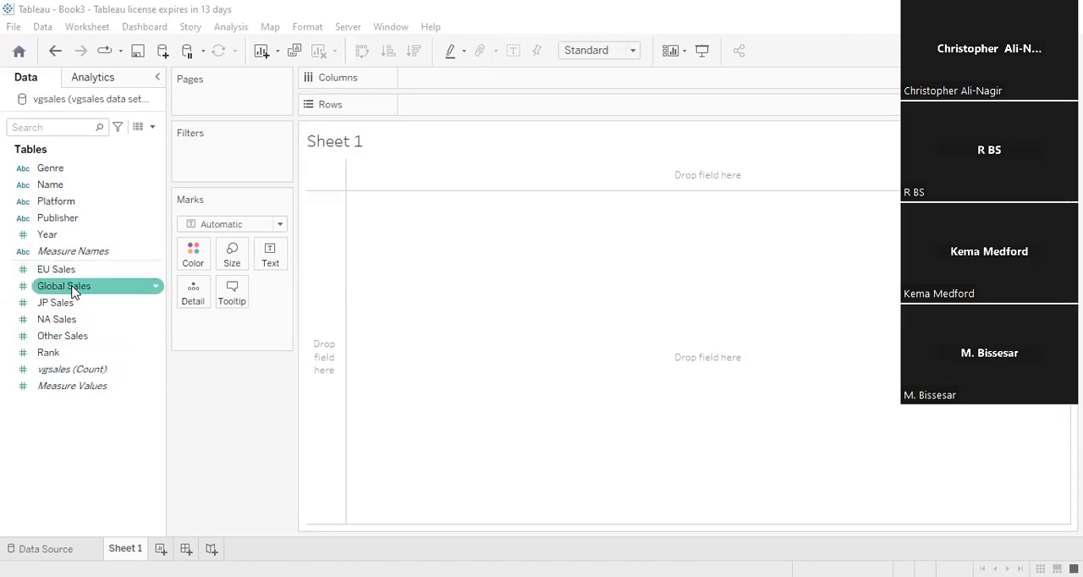
- Build a bar chart with Global Sales on Rows and Genre on Columns
mouse_move(79, 287)
left_mouse_down()
mouse_move(316, 203)
mouse_move(462, 112)
left_mouse_up()
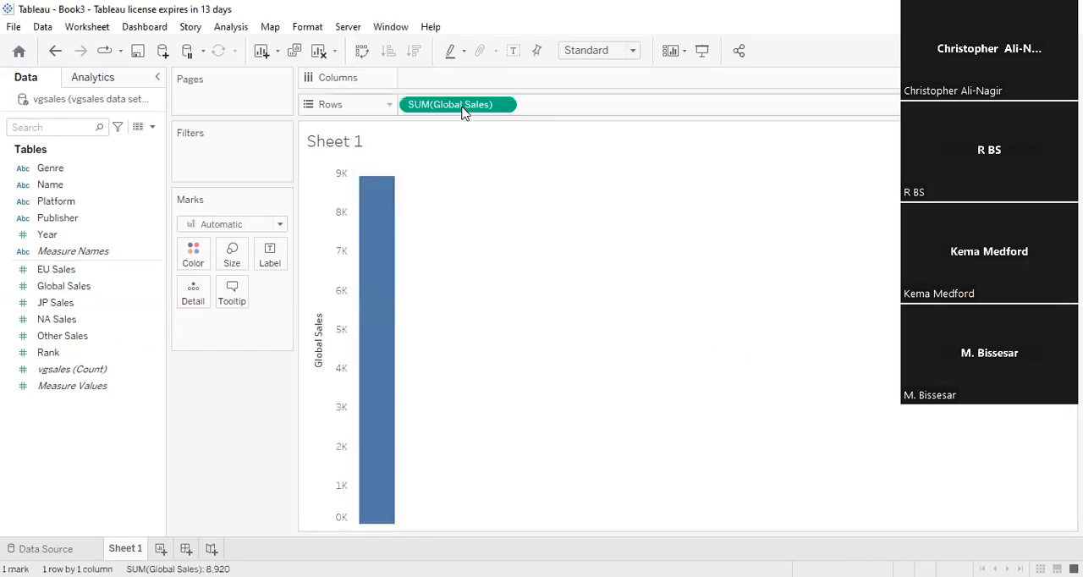
left_click(52, 170)
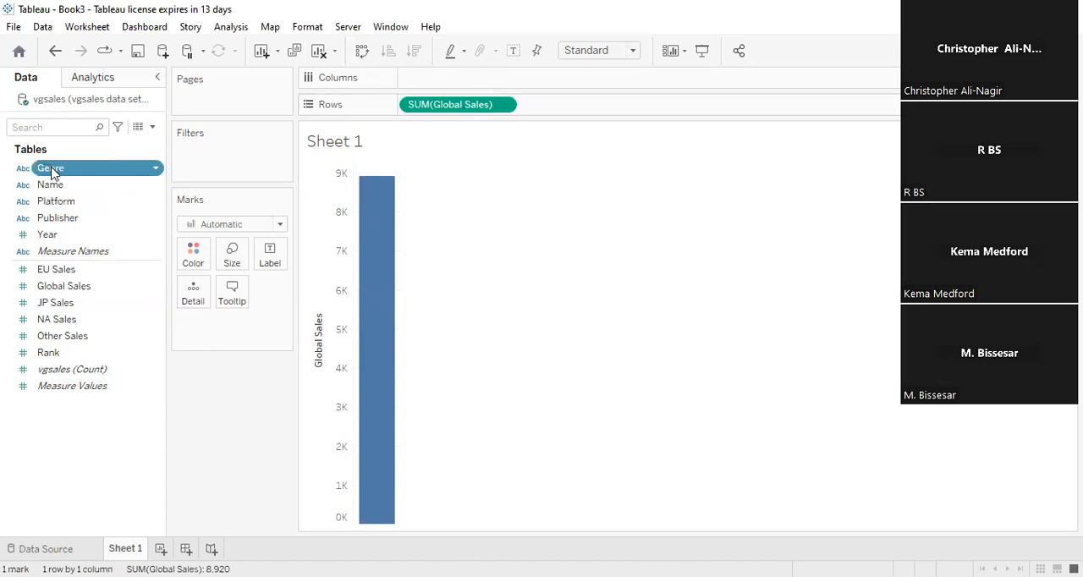
left_click(51, 170)
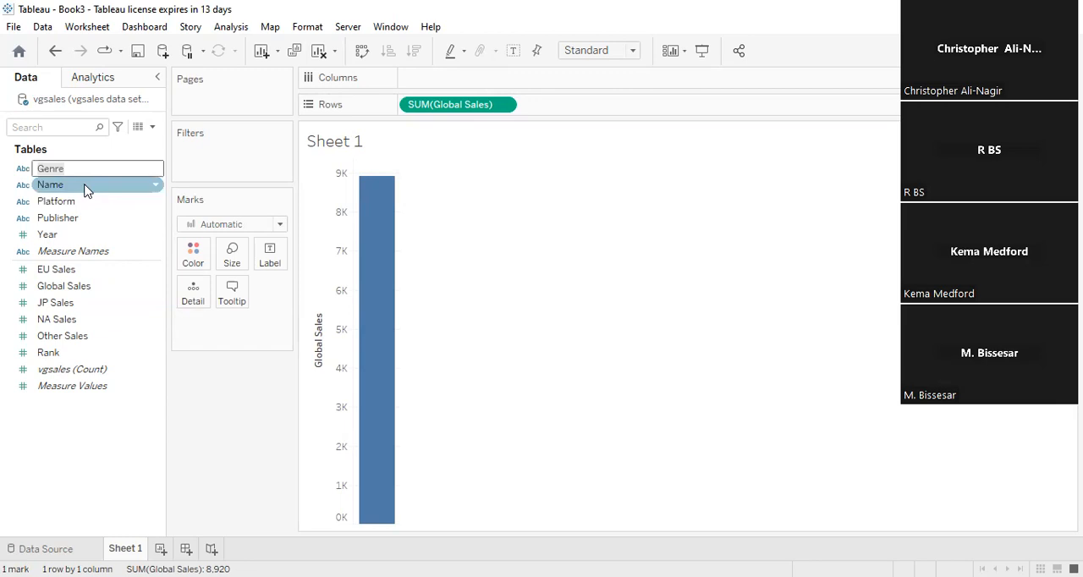
key("Return")
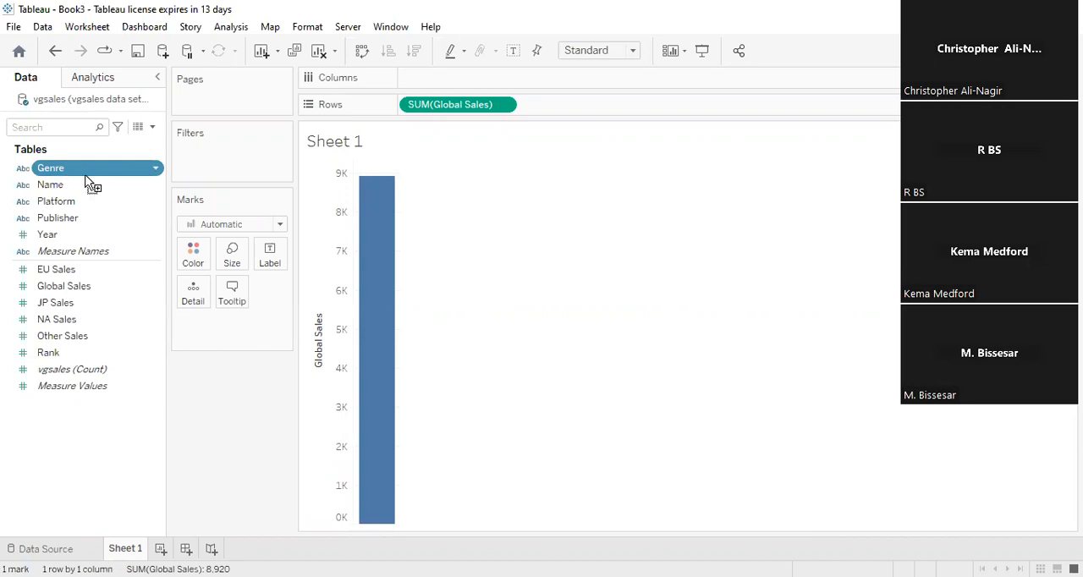
left_click_drag(171, 174, 447, 89)
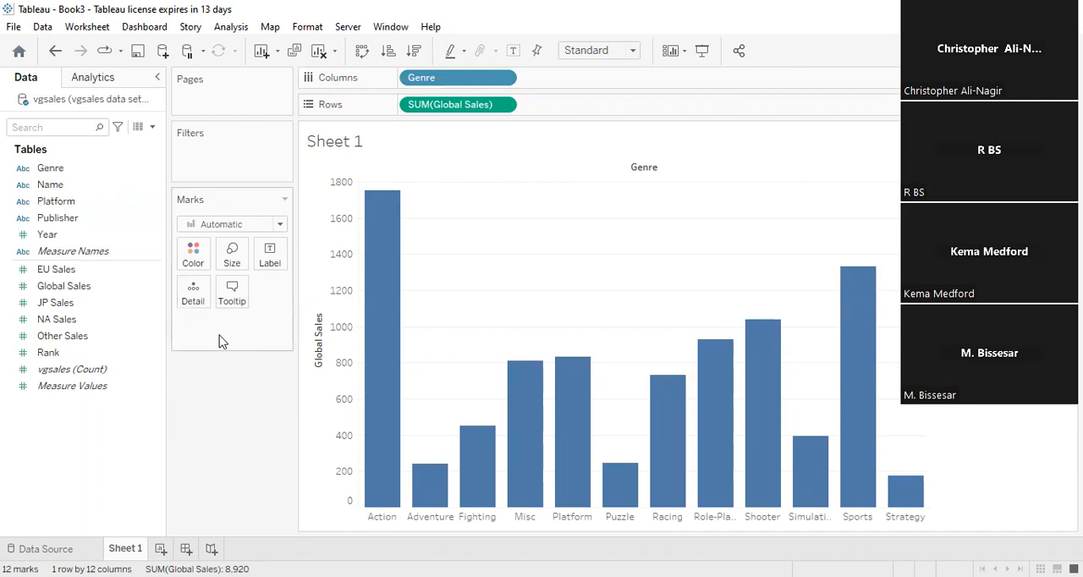
- Add Genre to the Marks card as detail and show mark labels on the bars
left_click_drag(90, 169, 234, 328)
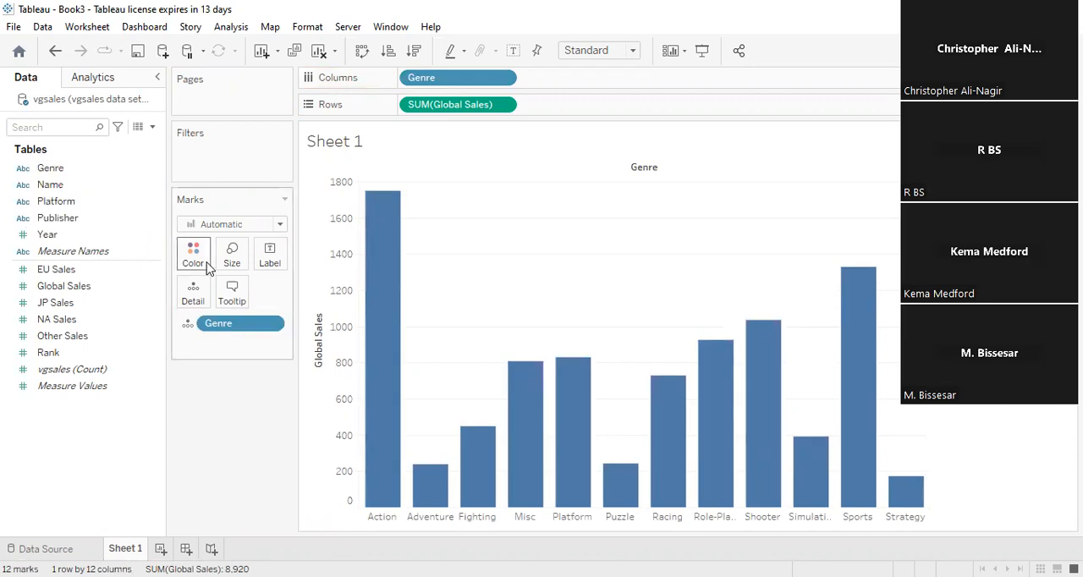
left_click(280, 257)
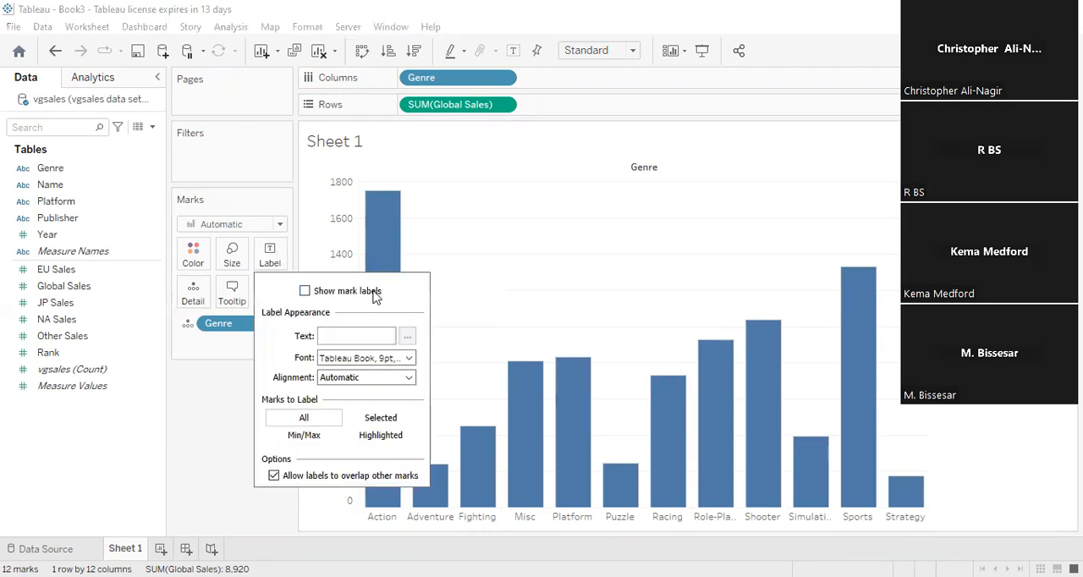
left_click(375, 292)
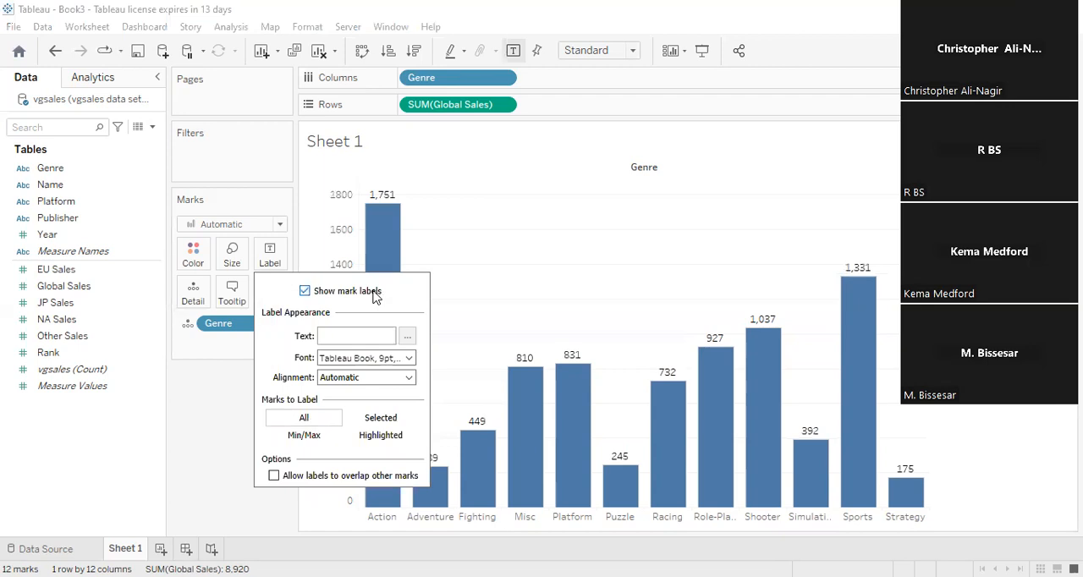
- Change the colour of the Global Sales bars to yellow
left_click(194, 257)
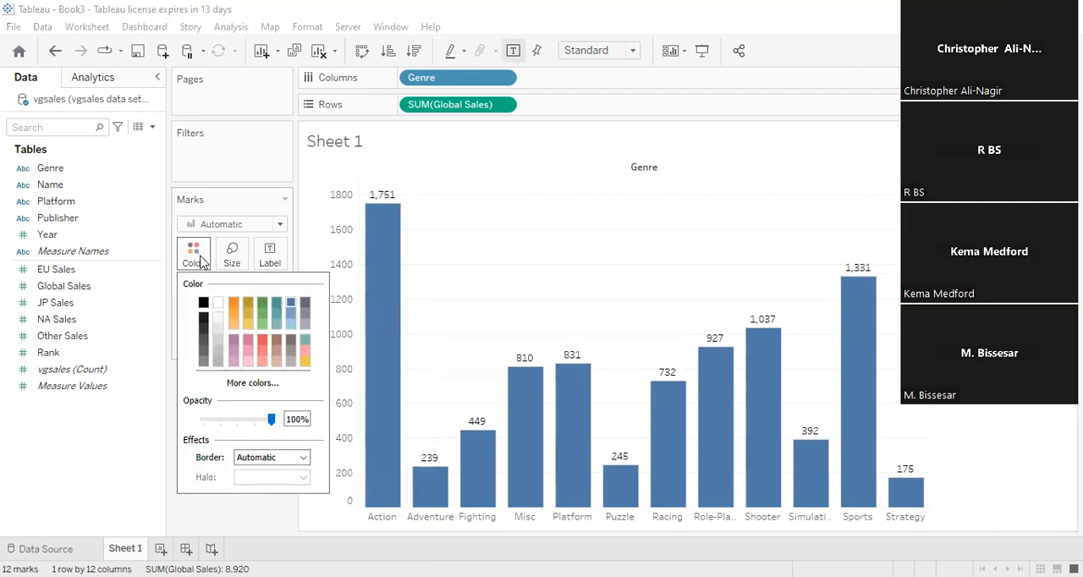
left_click(565, 201)
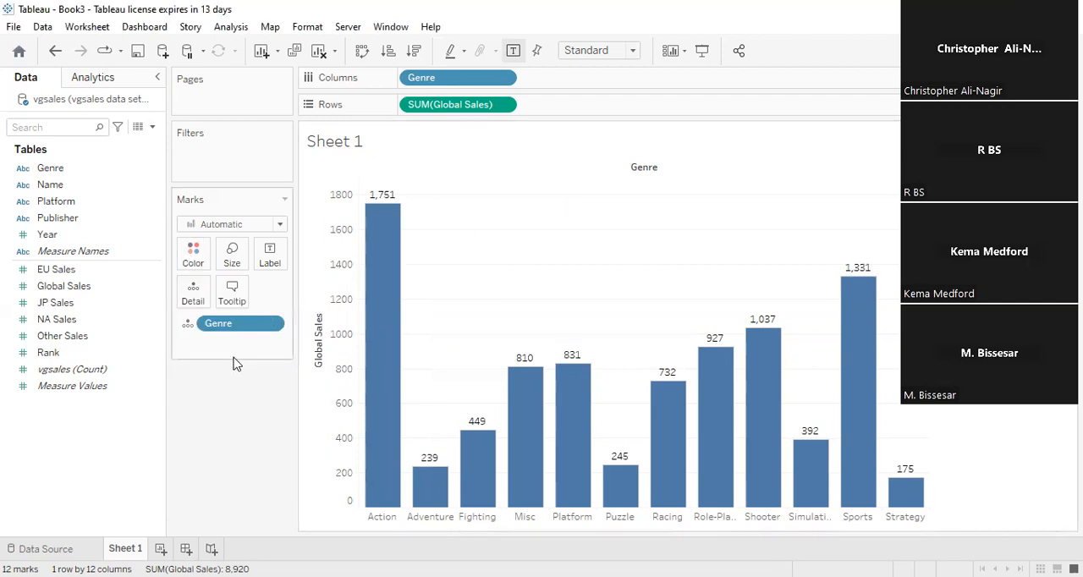
left_click(194, 251)
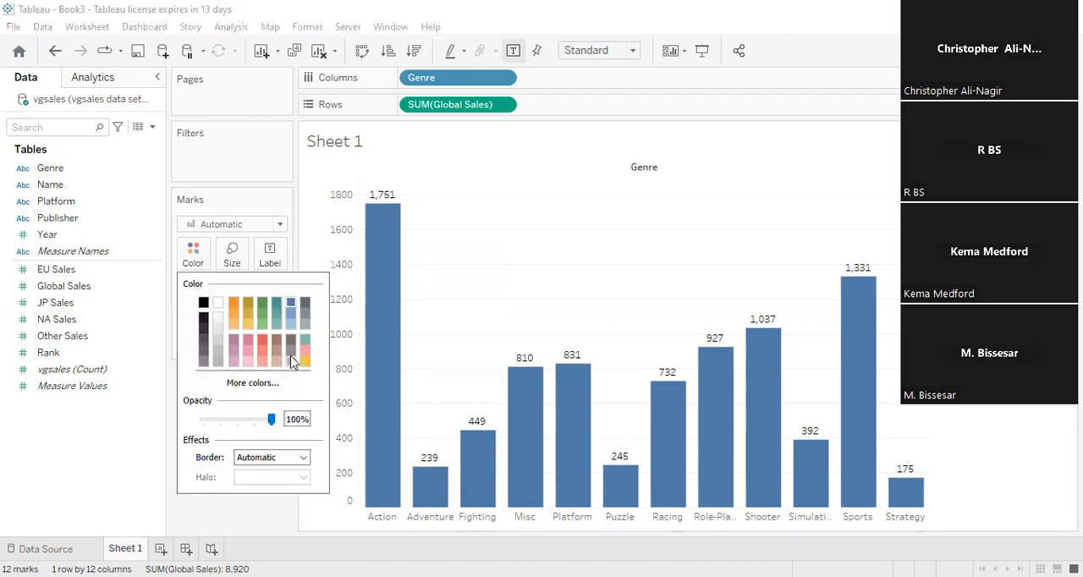
left_click(307, 364)
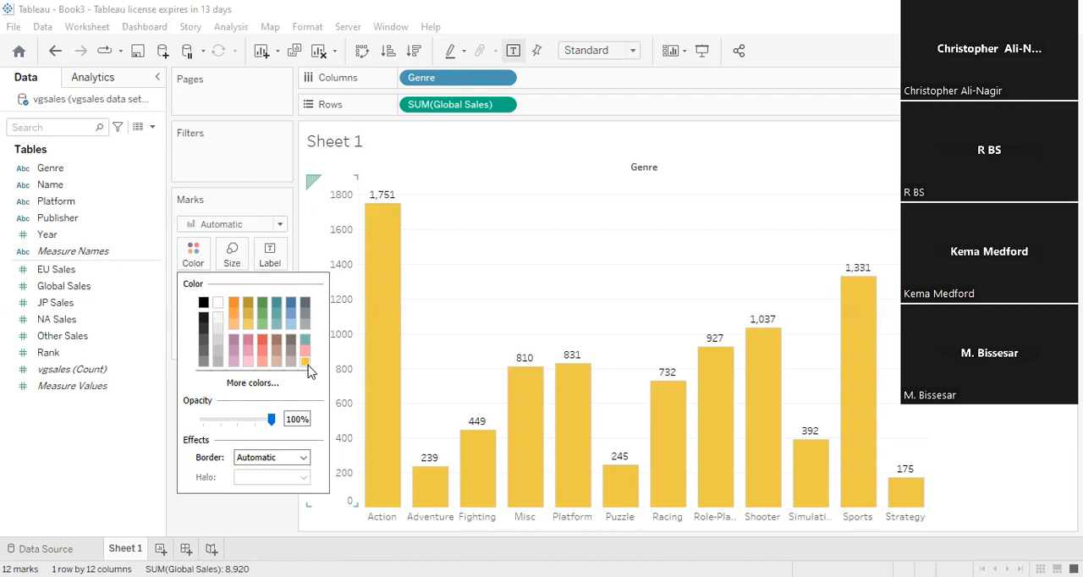
left_click(552, 237)
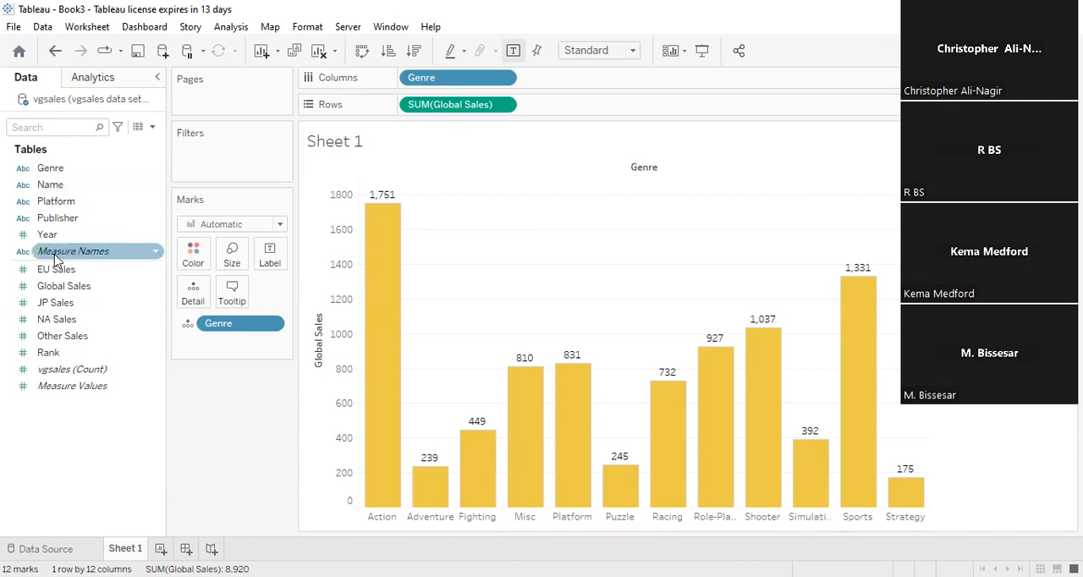
- Add a Platform filter that keeps selected platforms, including 3DO, 3DS, DC and GEN
left_click(68, 203)
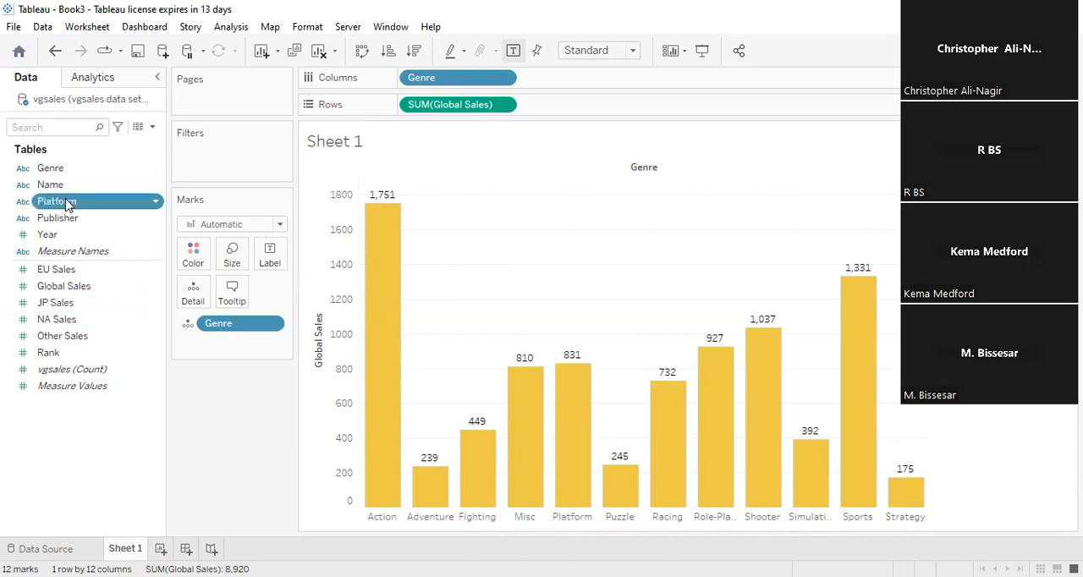
left_click(68, 205)
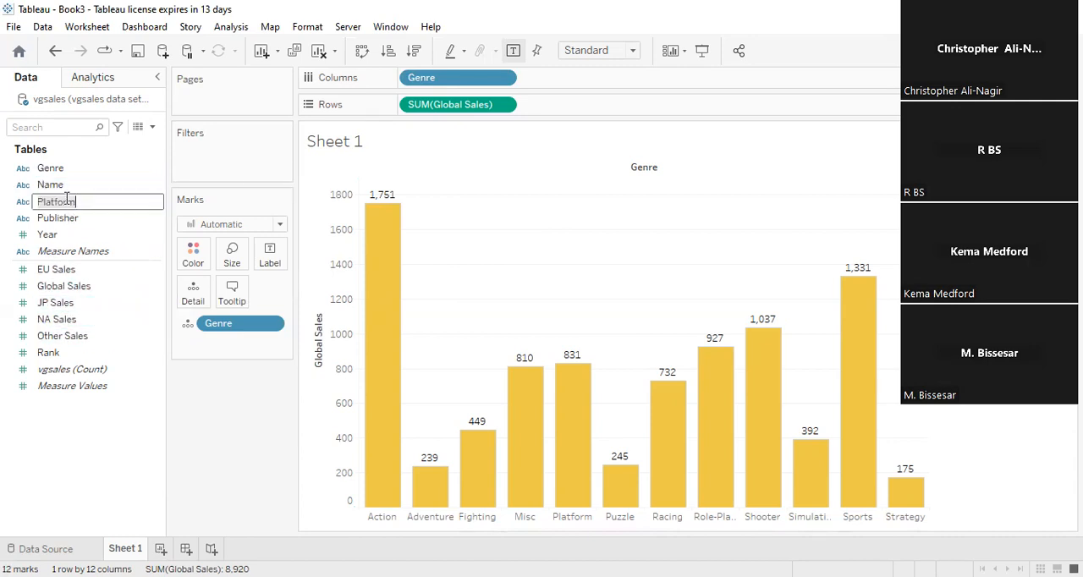
left_click(101, 159)
left_click_drag(107, 207, 215, 151)
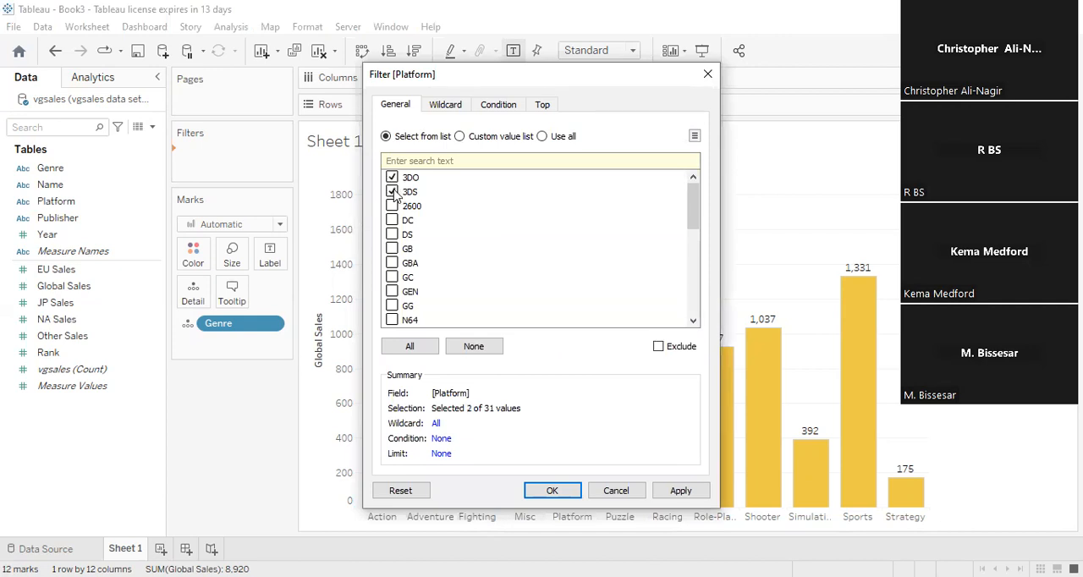
left_click(392, 220)
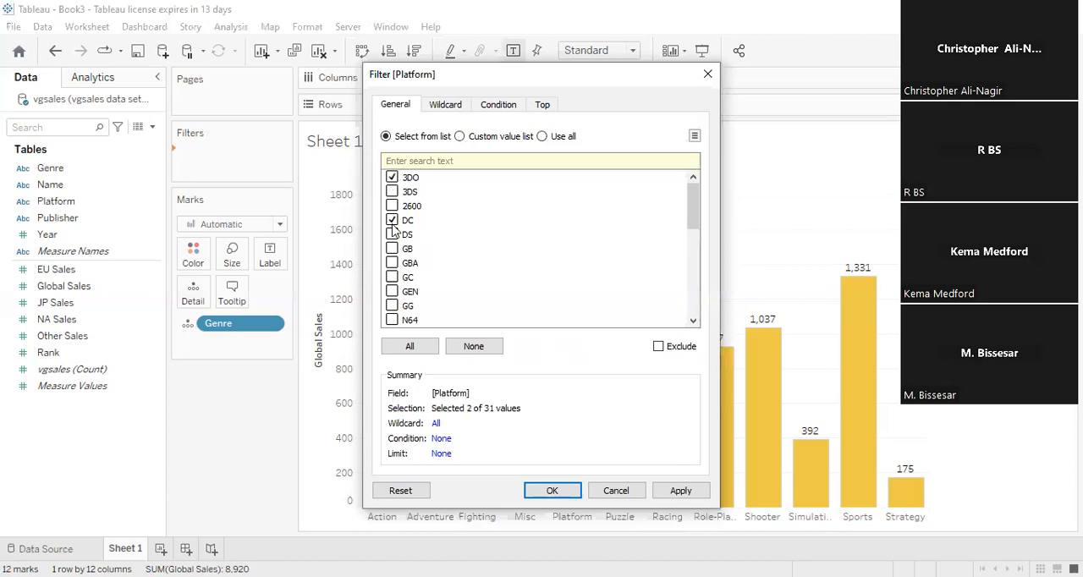
left_click(392, 291)
left_click(551, 491)
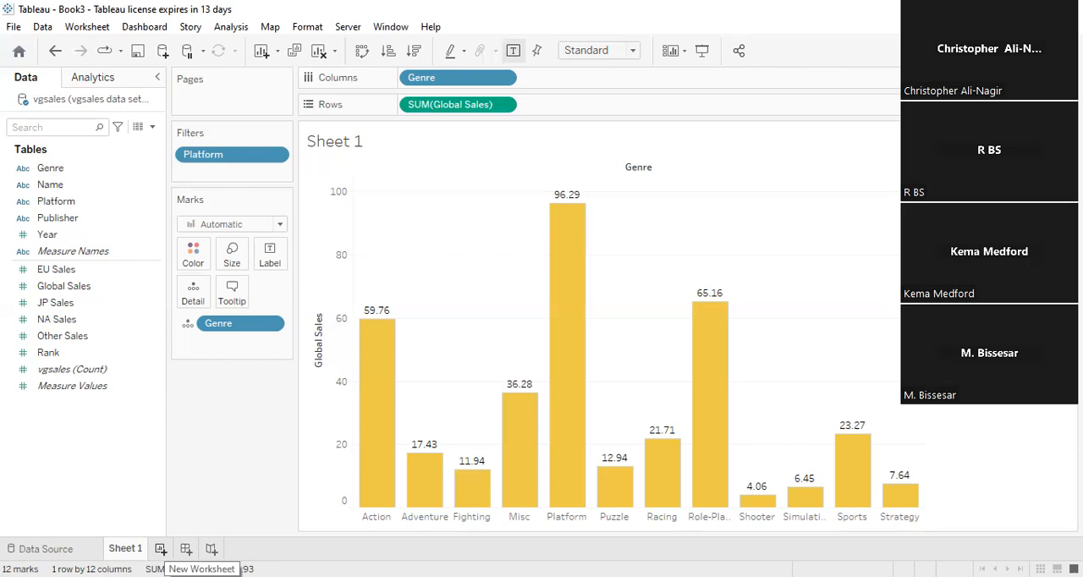
- Create a new worksheet and place EU Sales on Rows
left_click(160, 550)
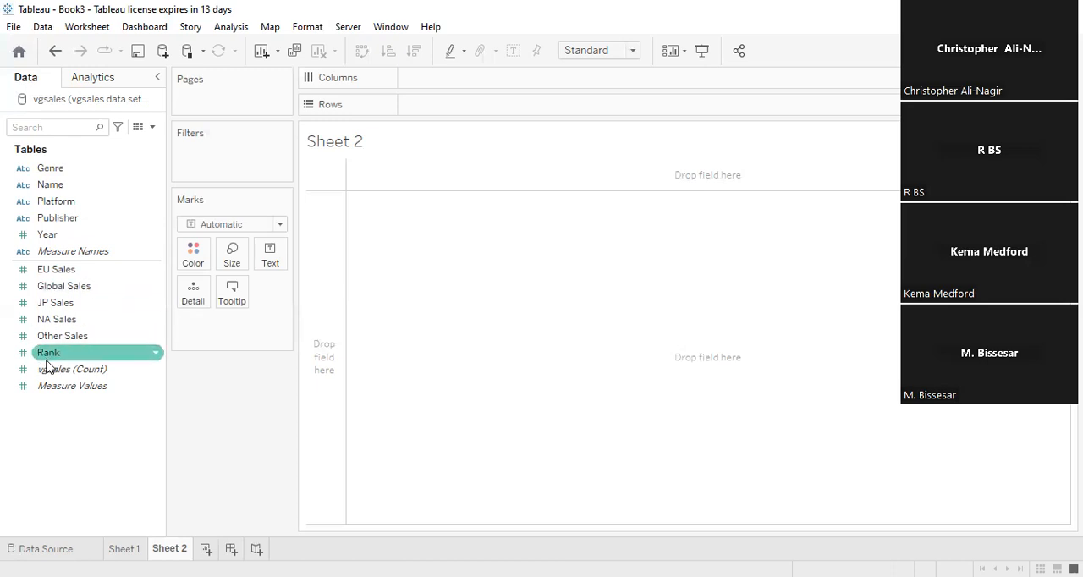
left_click_drag(68, 269, 158, 252)
left_click_drag(431, 142, 438, 116)
- Try Publisher on Columns, and replace it with Year to plot EU Sales over the years
left_click_drag(141, 218, 498, 85)
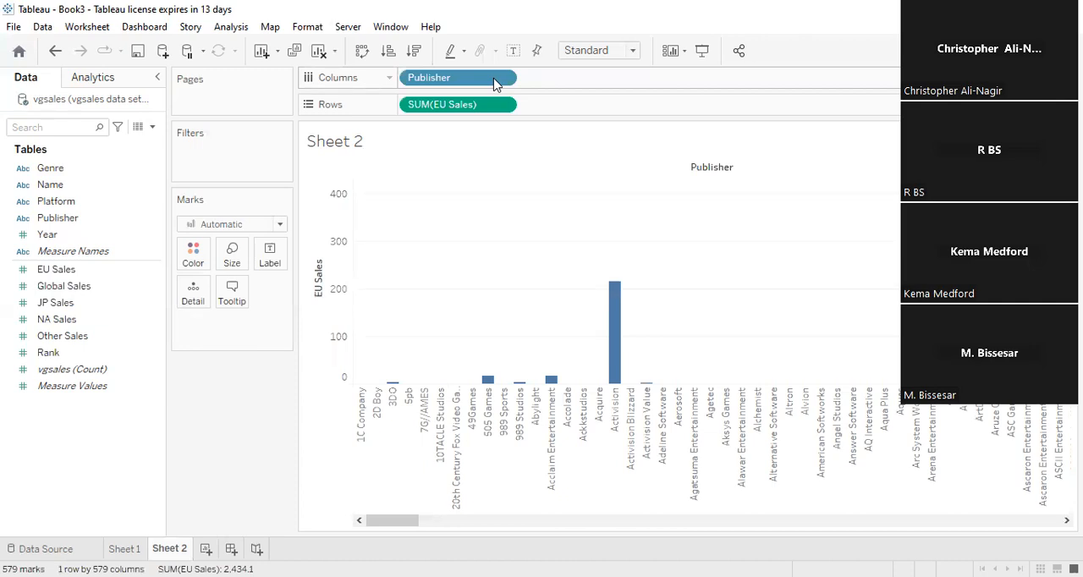
left_click_drag(494, 80, 115, 449)
left_click(71, 237)
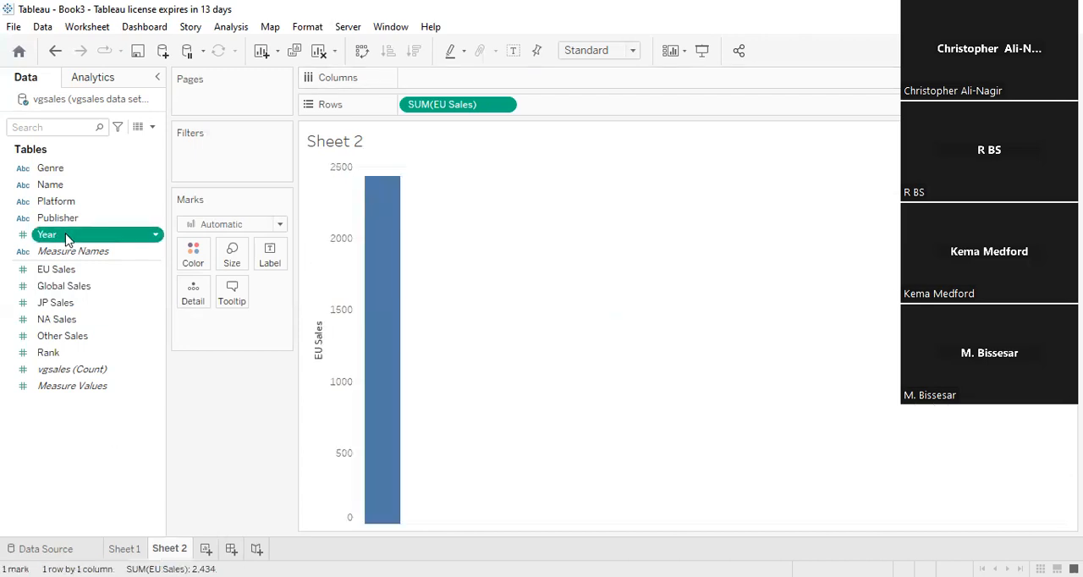
left_click_drag(480, 80, 451, 85)
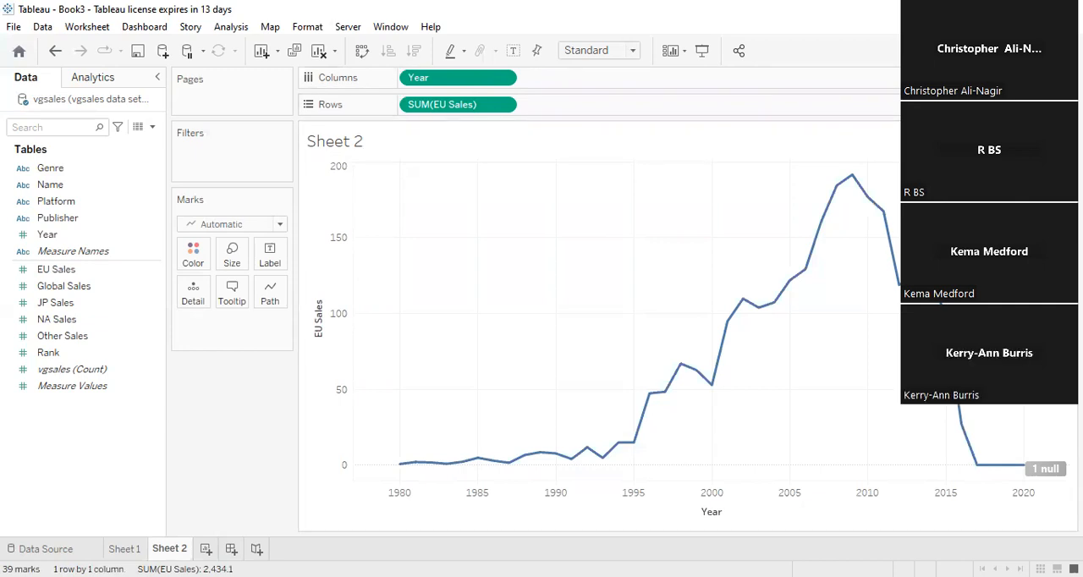
- Try treemap and area charts for EU Sales by Year, and return to the line chart
left_click(1047, 51)
left_click(951, 200)
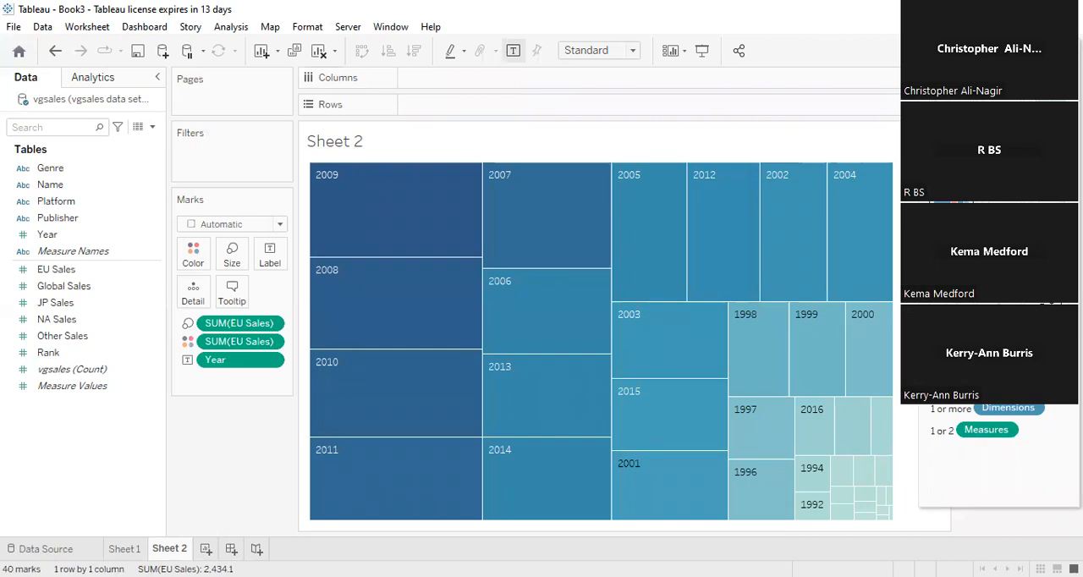
left_click(951, 236)
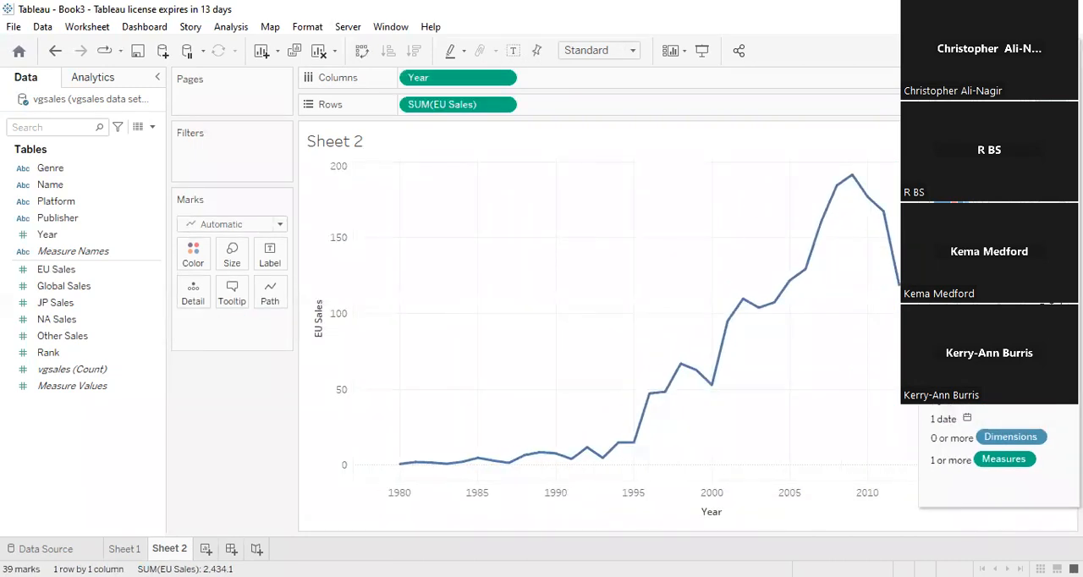
left_click(949, 274)
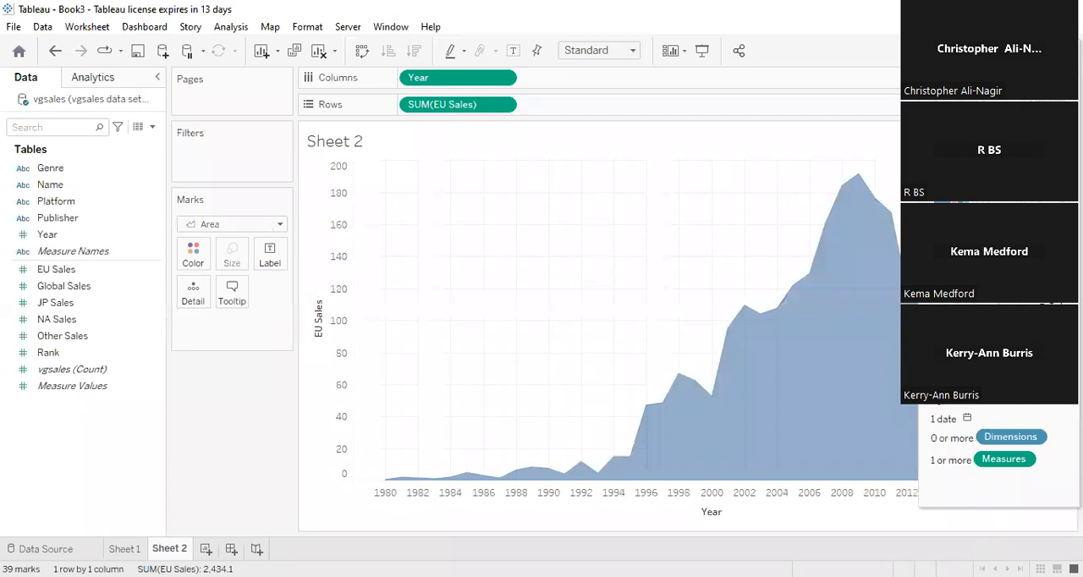
left_click(948, 344)
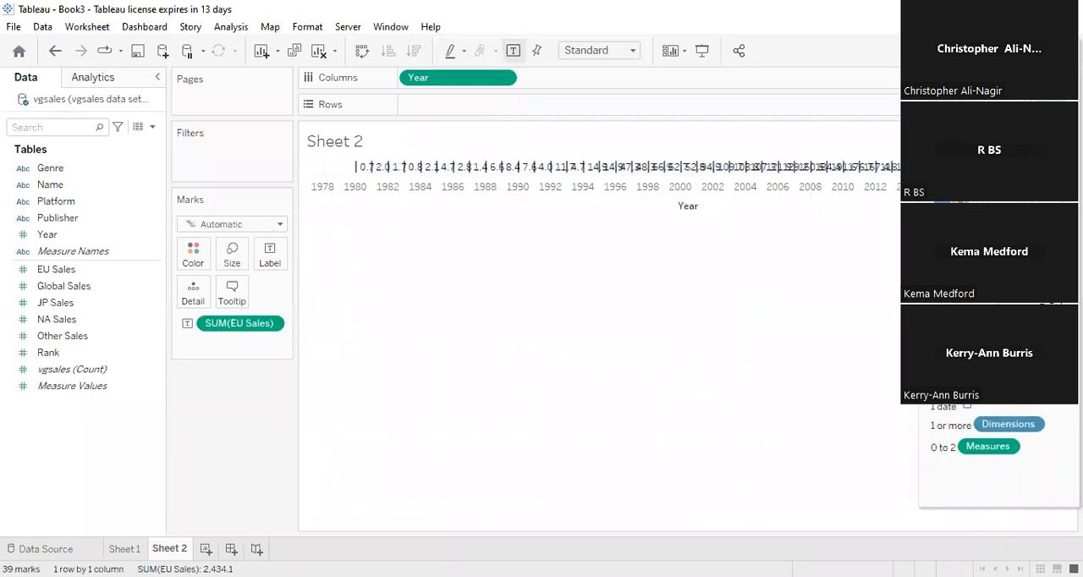
left_click(948, 272)
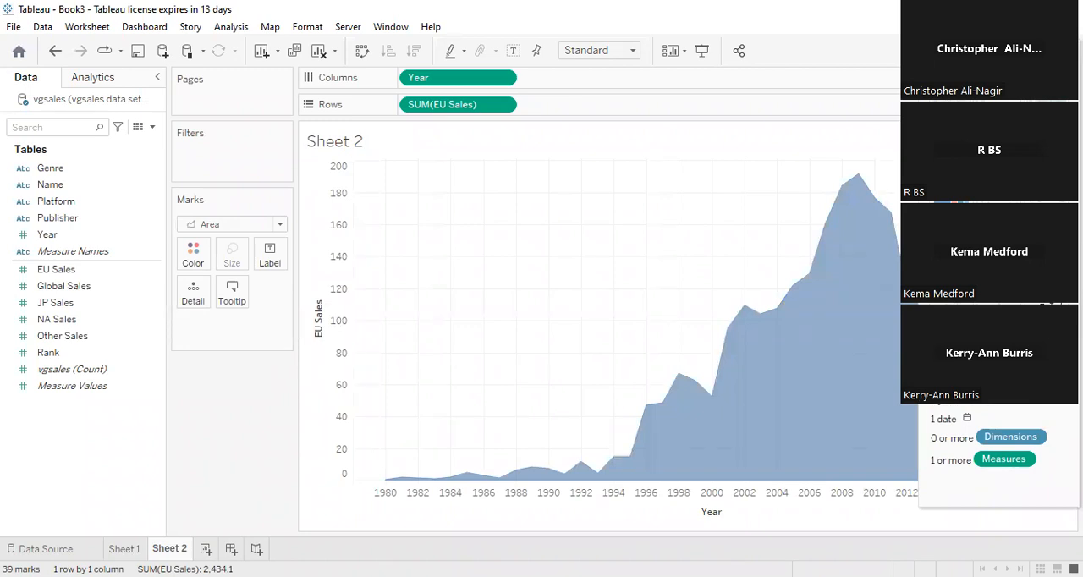
left_click(951, 195)
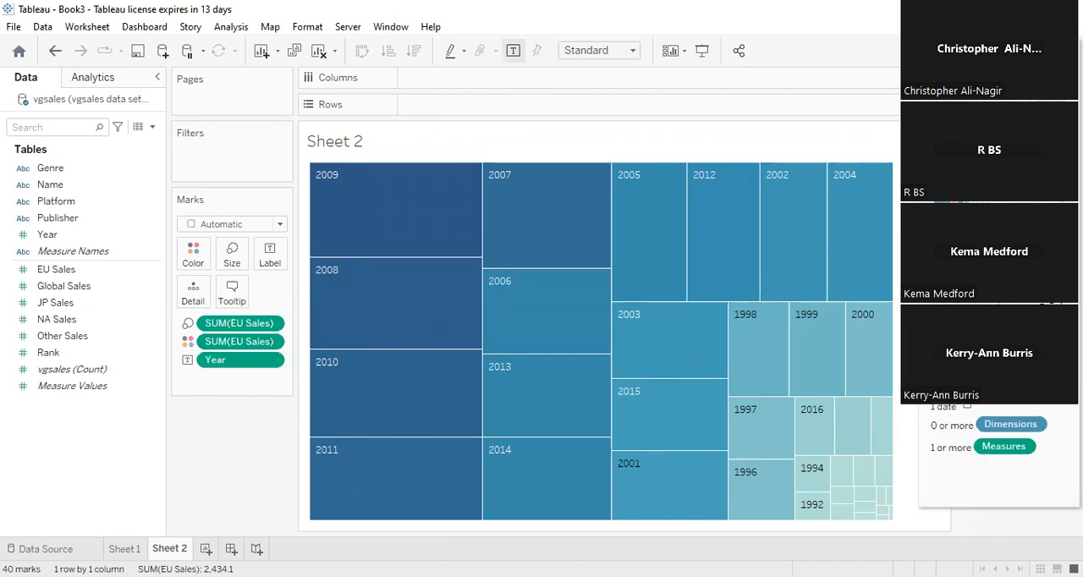
left_click(951, 241)
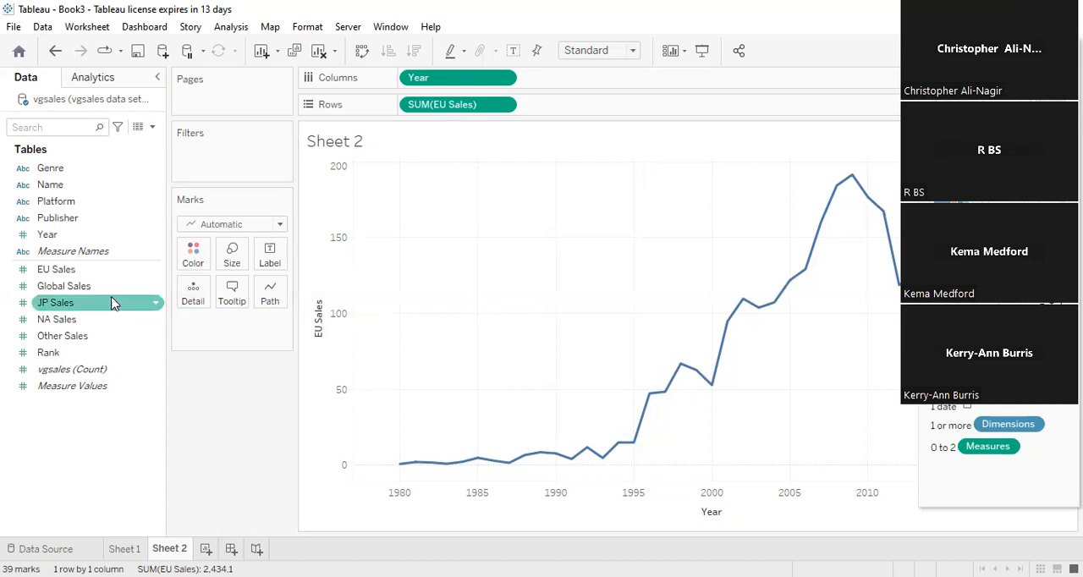
- Add Publisher as detail to the EU Sales line chart and show mark labels for all marks
left_click(48, 225)
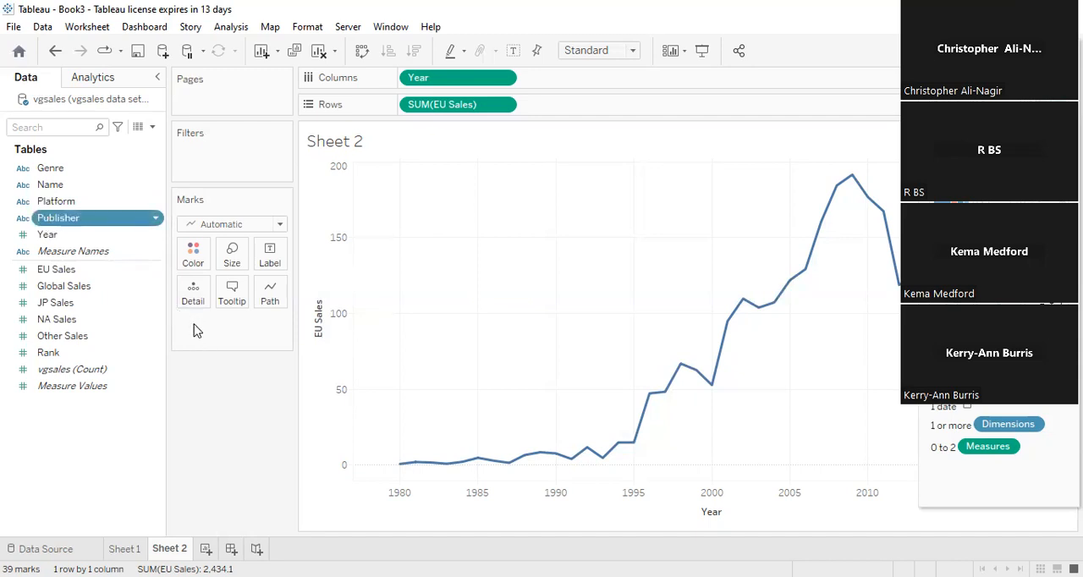
left_click_drag(193, 330, 194, 330)
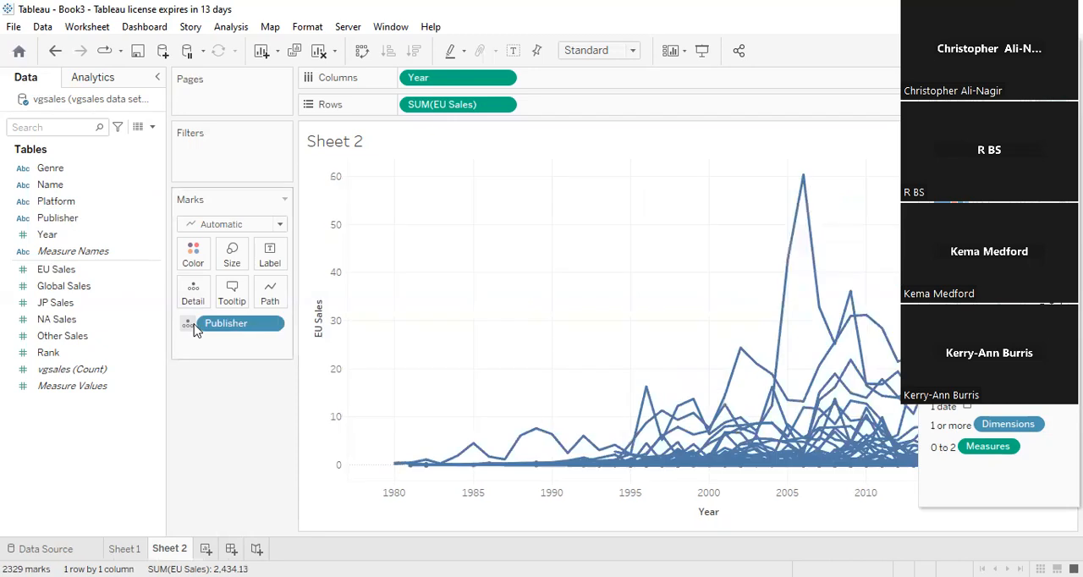
left_click(263, 265)
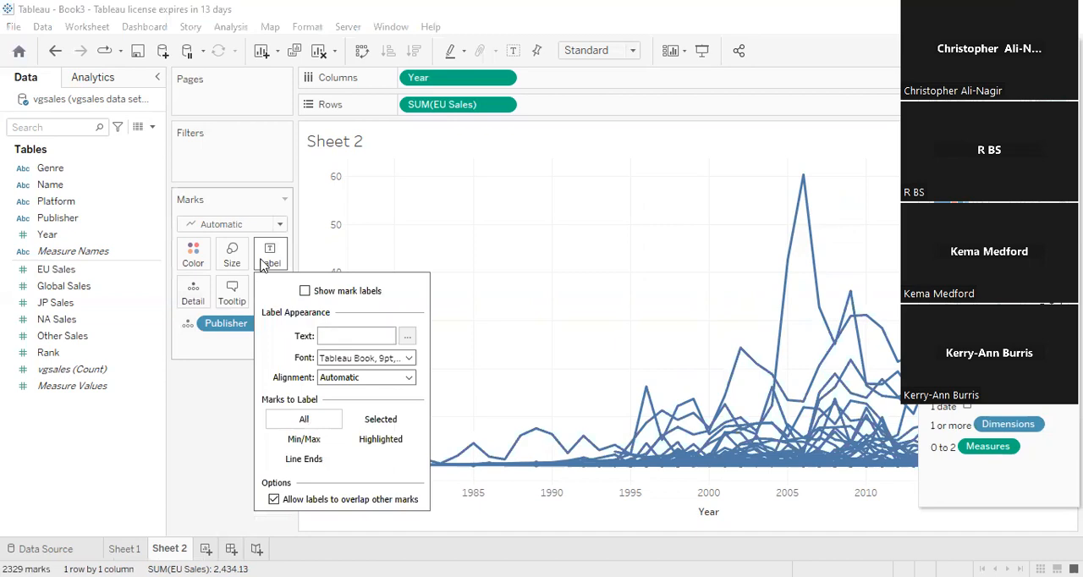
left_click(303, 443)
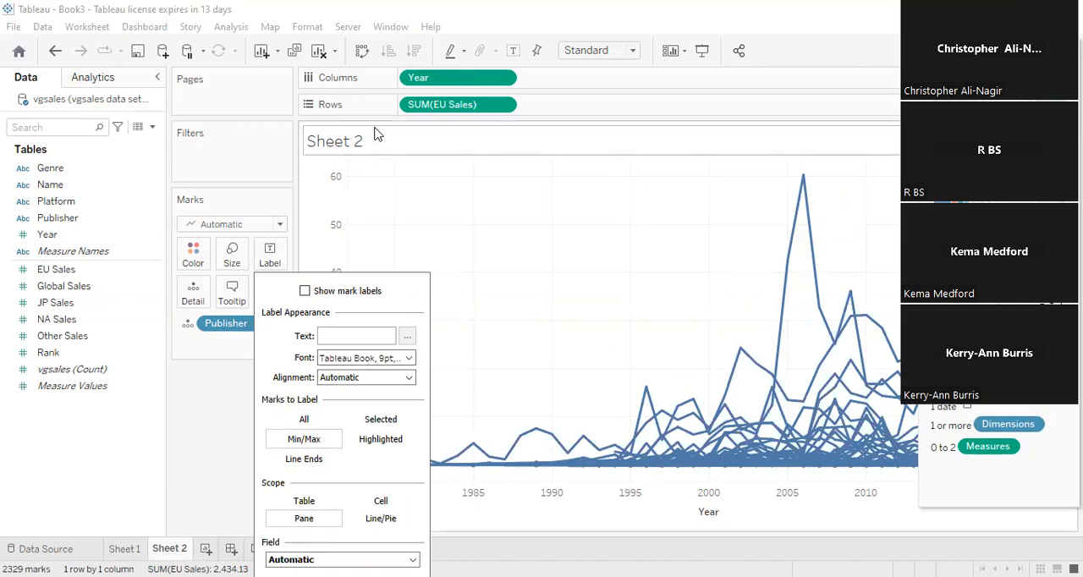
left_click(303, 421)
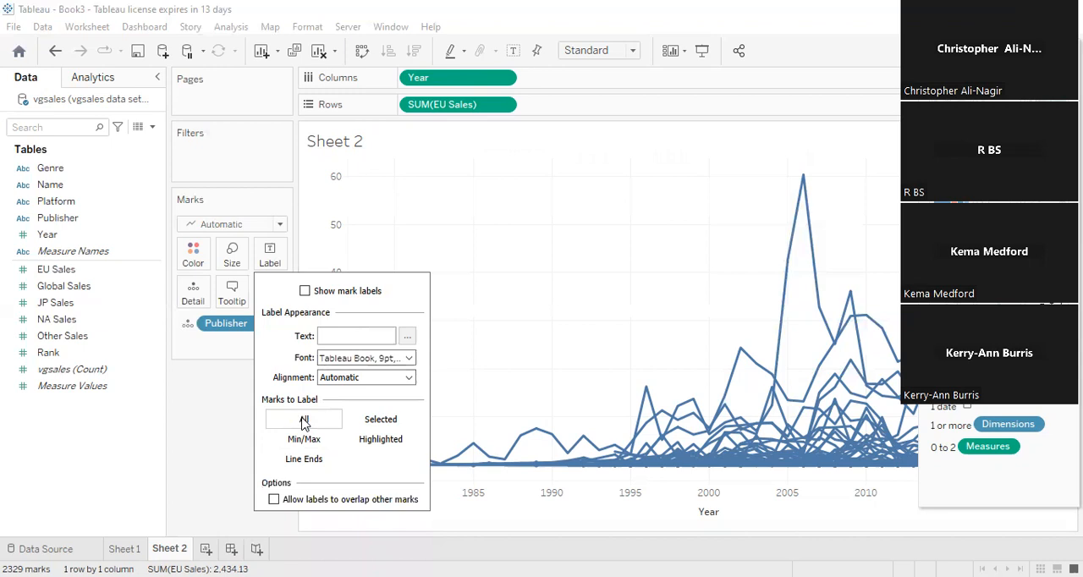
left_click(336, 293)
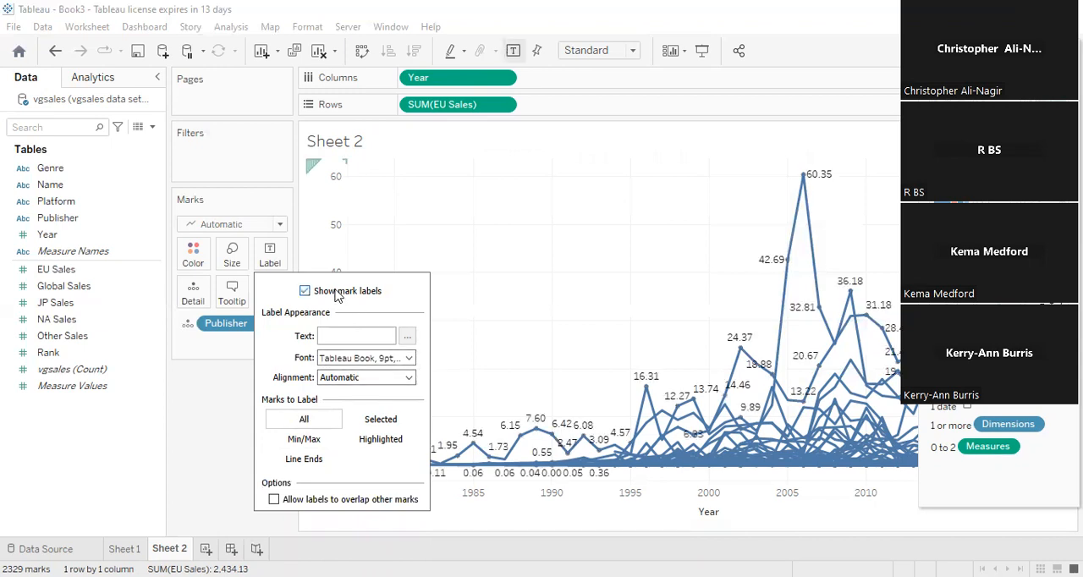
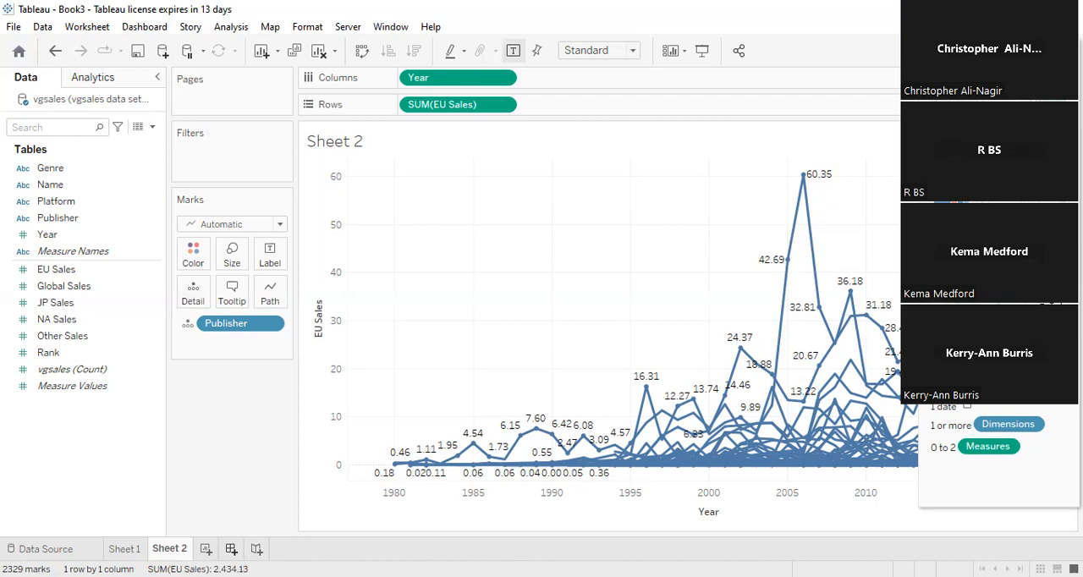
- Create a new dashboard and set its fixed size to Generic Desktop (1366 x 768)
left_click(231, 550)
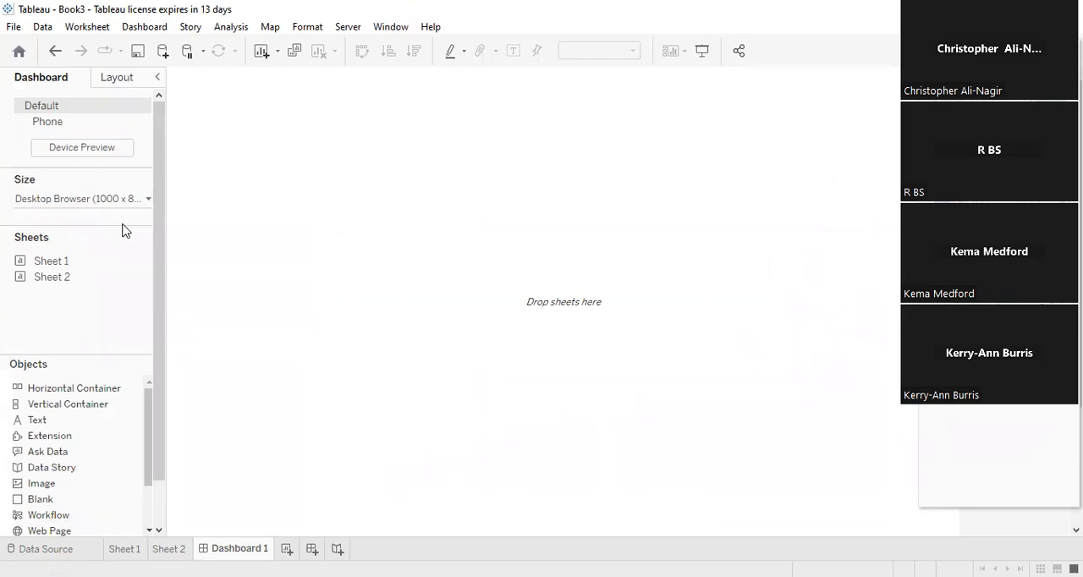
mouse_move(82, 263)
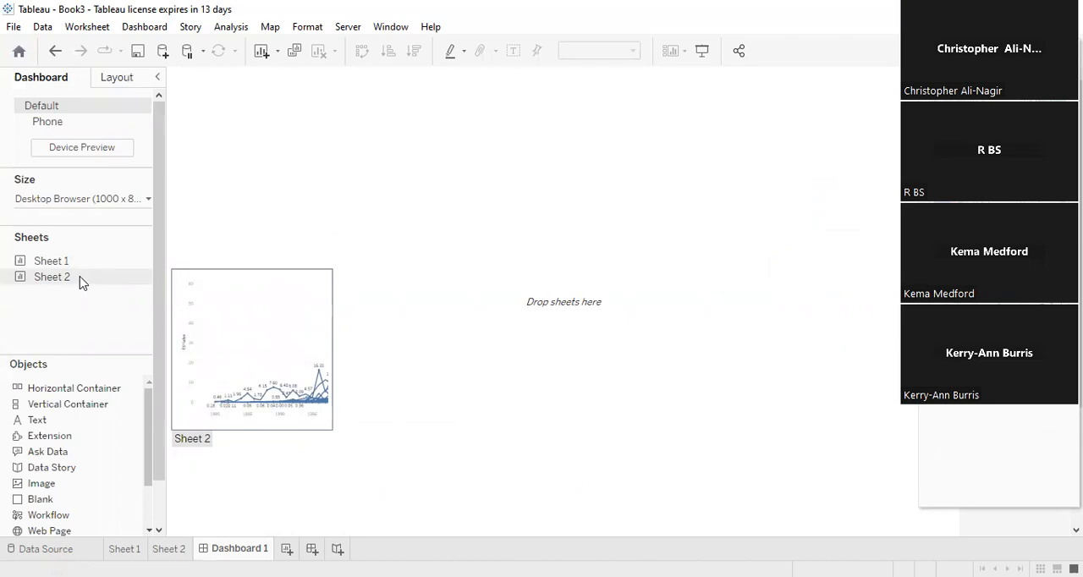
left_click(149, 204)
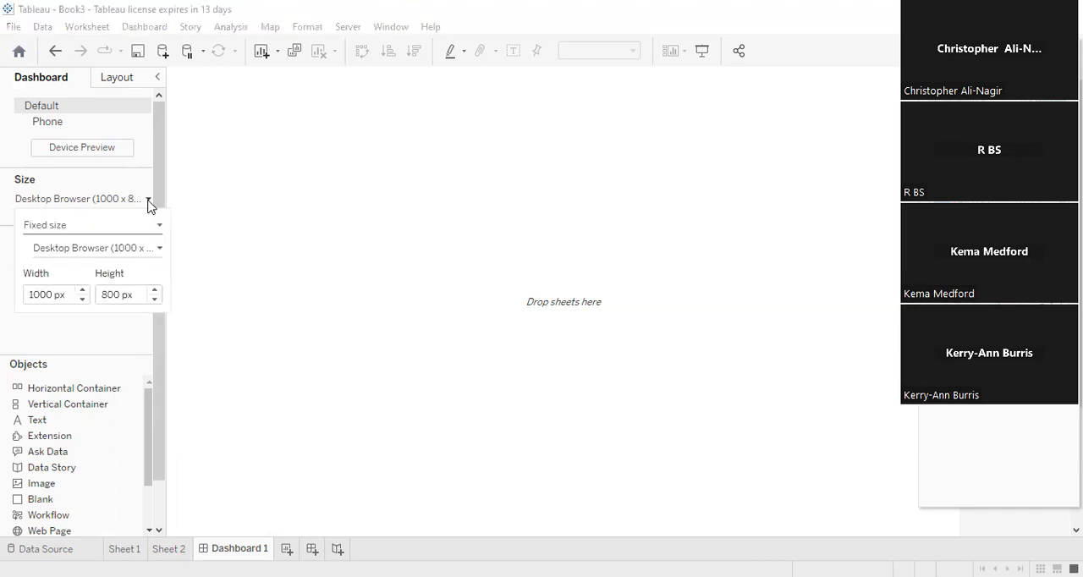
left_click(160, 249)
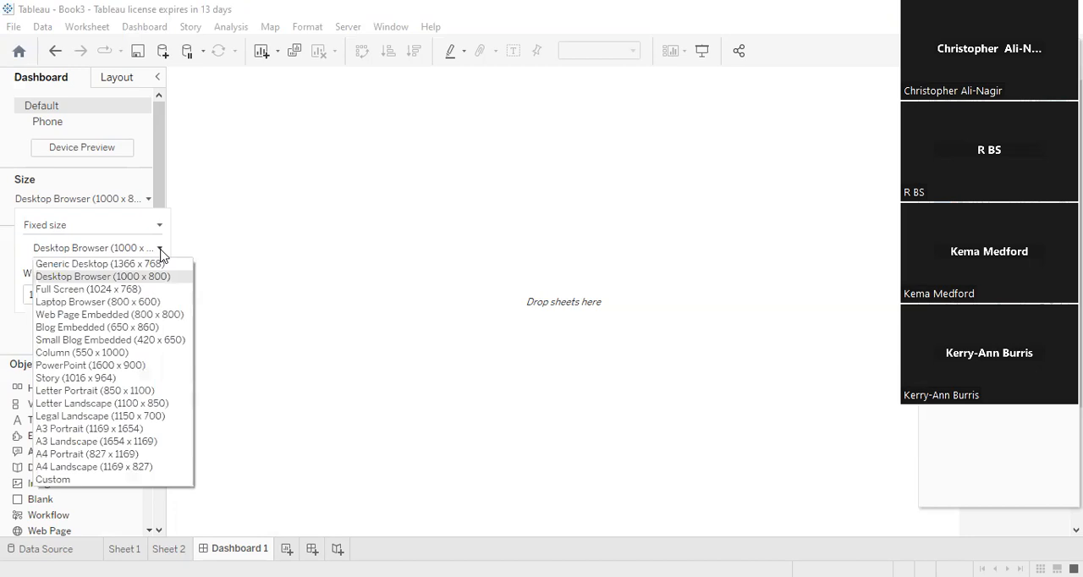
left_click(161, 289)
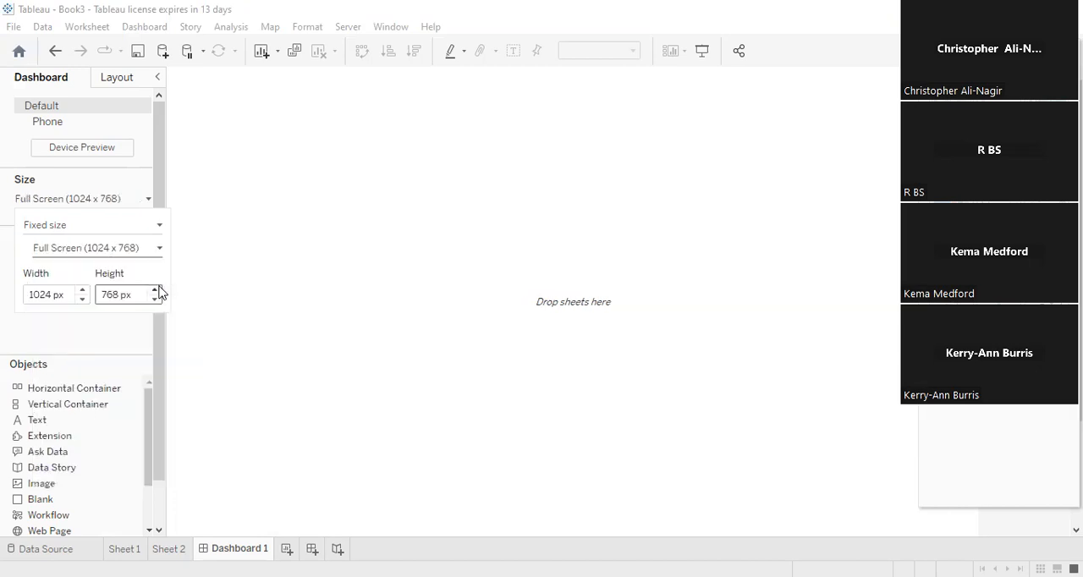
left_click(130, 254)
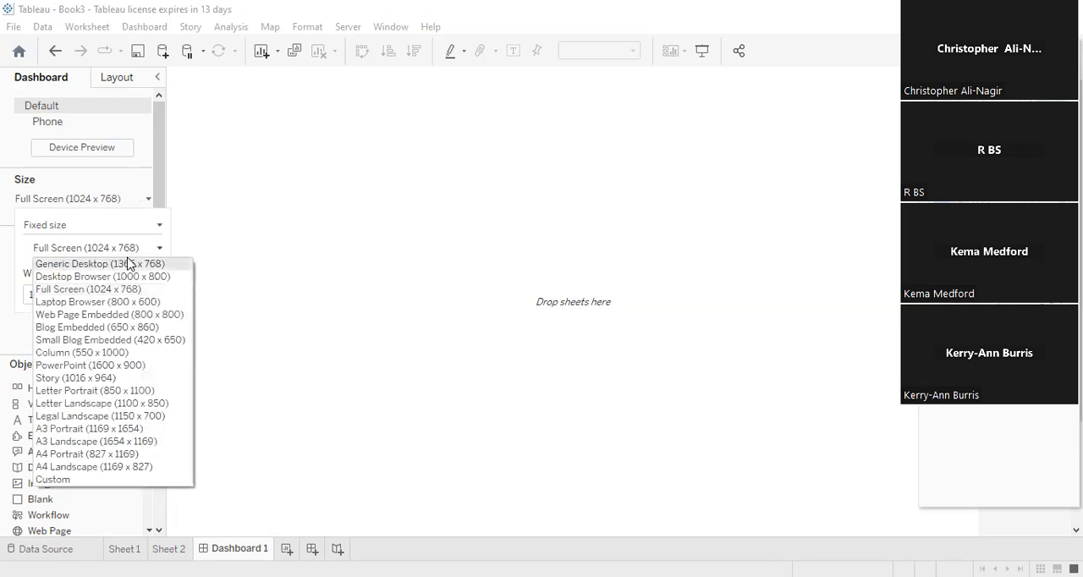
left_click(128, 264)
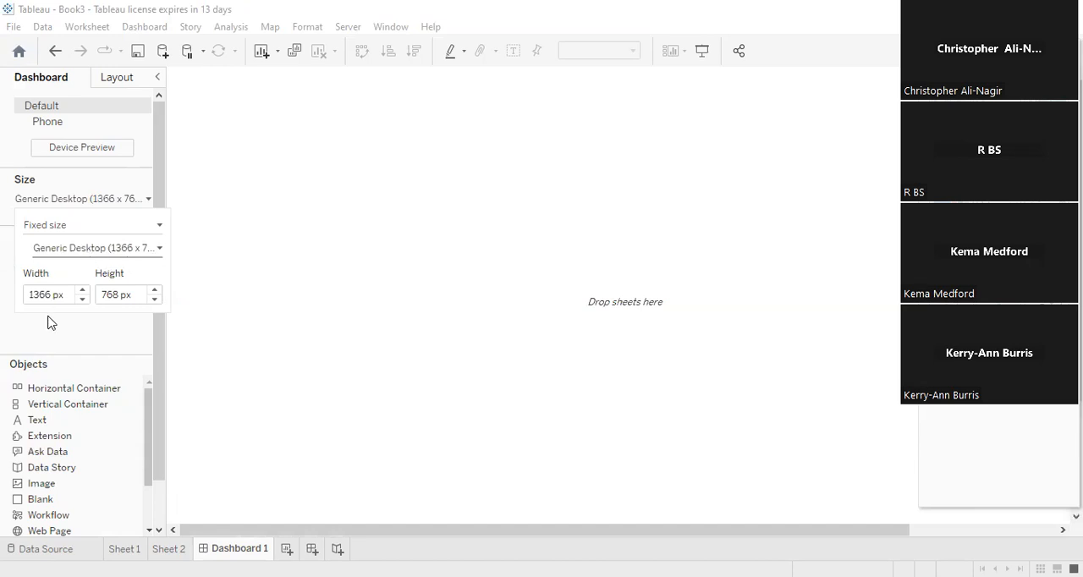
left_click(232, 337)
- Place Sheet 1 on the dashboard with Sheet 2 to its left, and narrow Sheet 2
left_click_drag(48, 269, 505, 329)
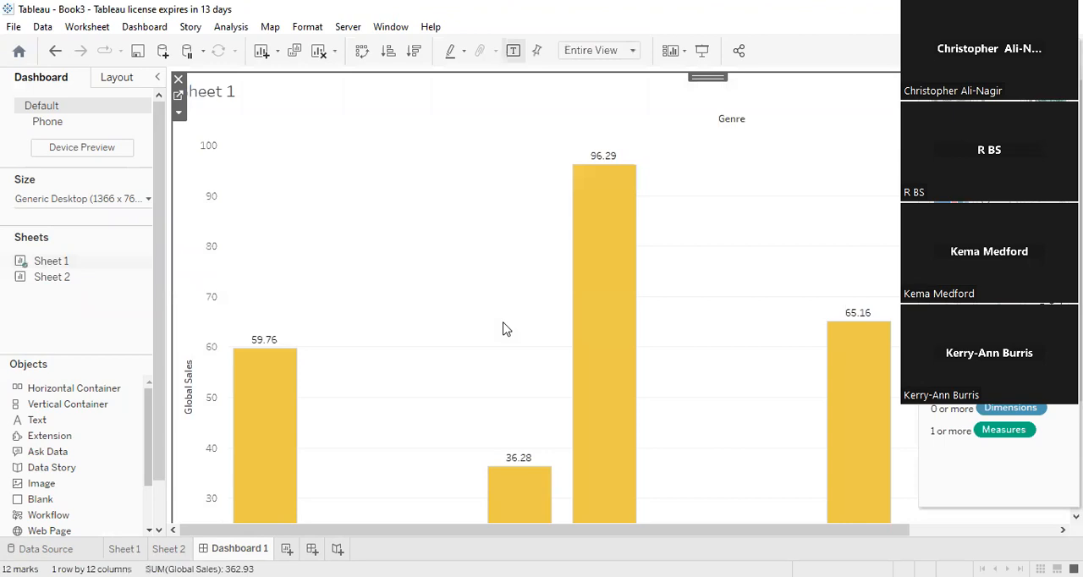
left_click_drag(64, 284, 263, 162)
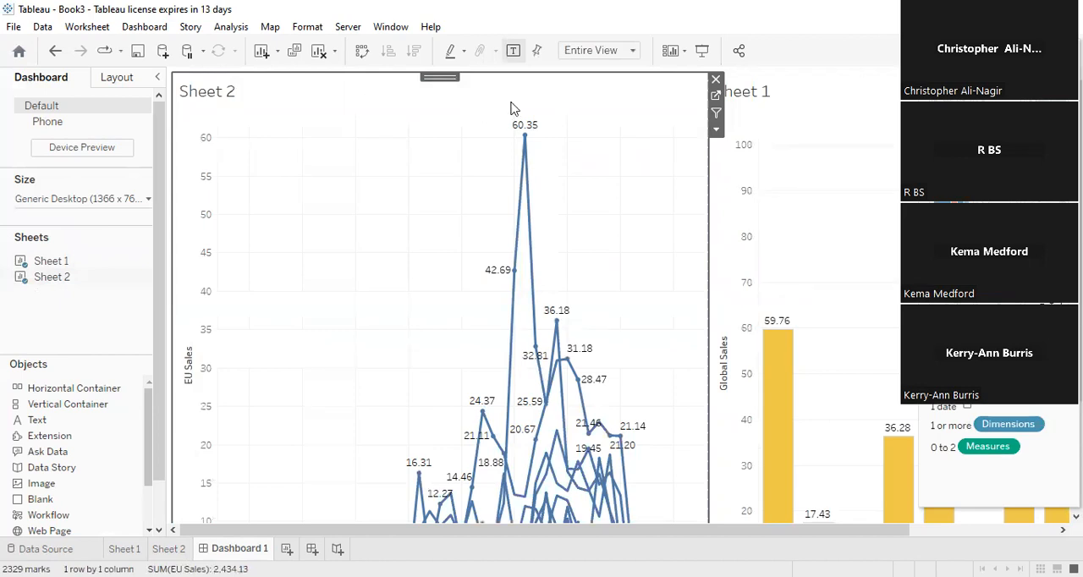
left_click_drag(706, 173, 593, 193)
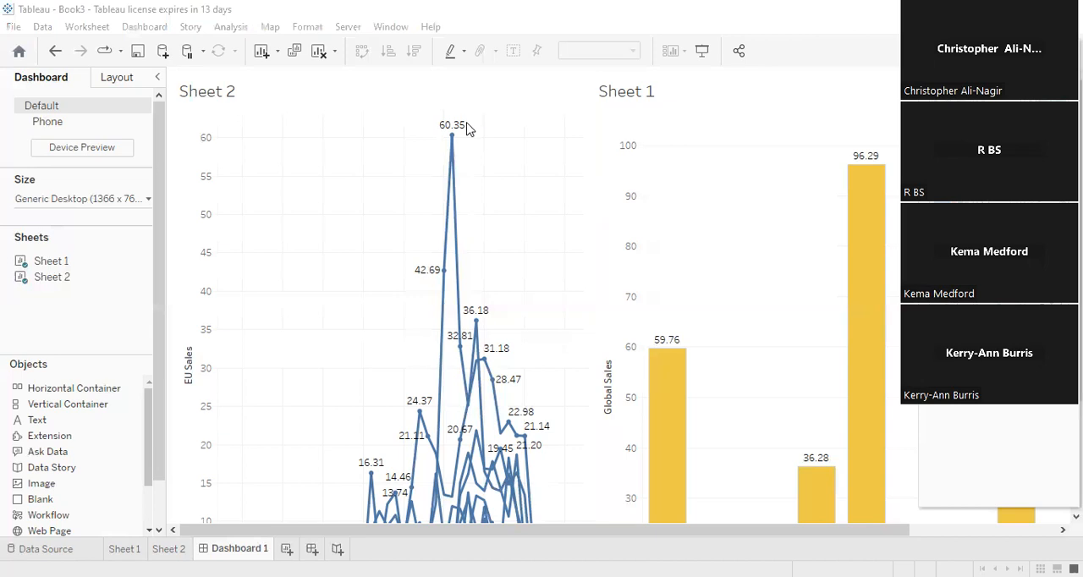
- Remove Sheet 2 and Sheet 1 from the dashboard
left_click(302, 213)
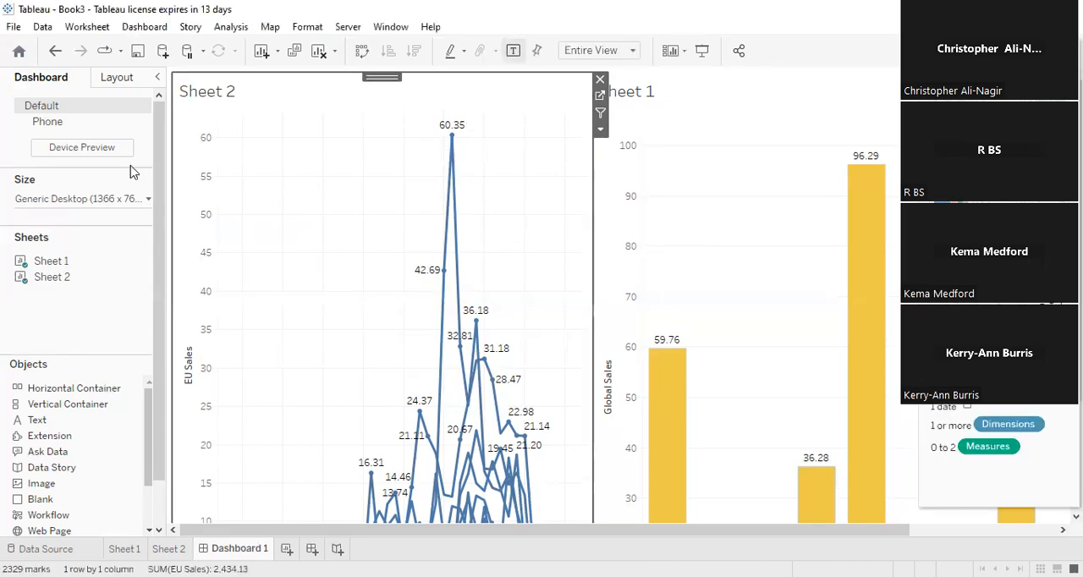
left_click_drag(224, 137, 3, 201)
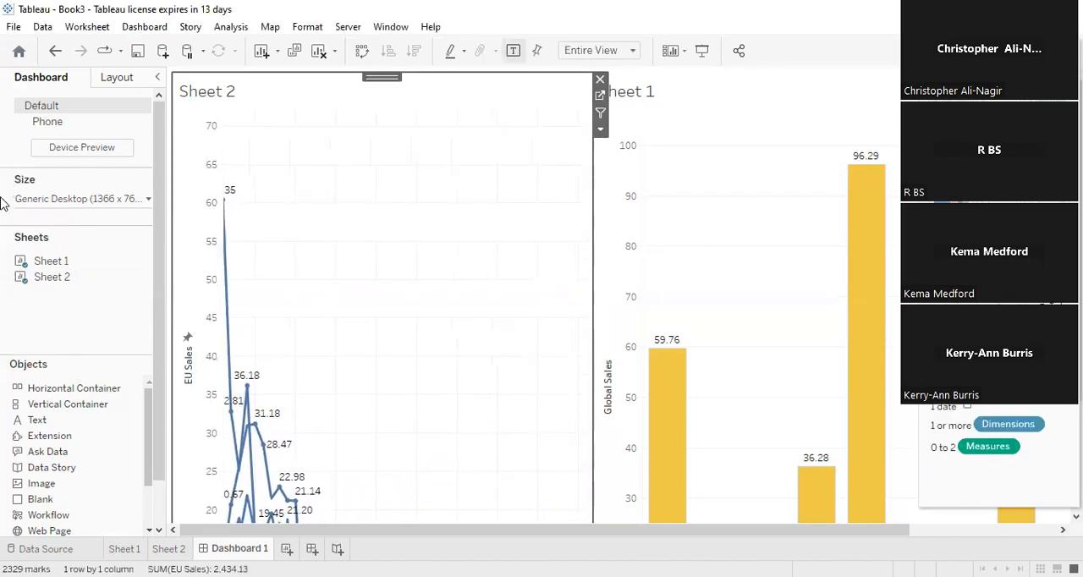
left_click(602, 79)
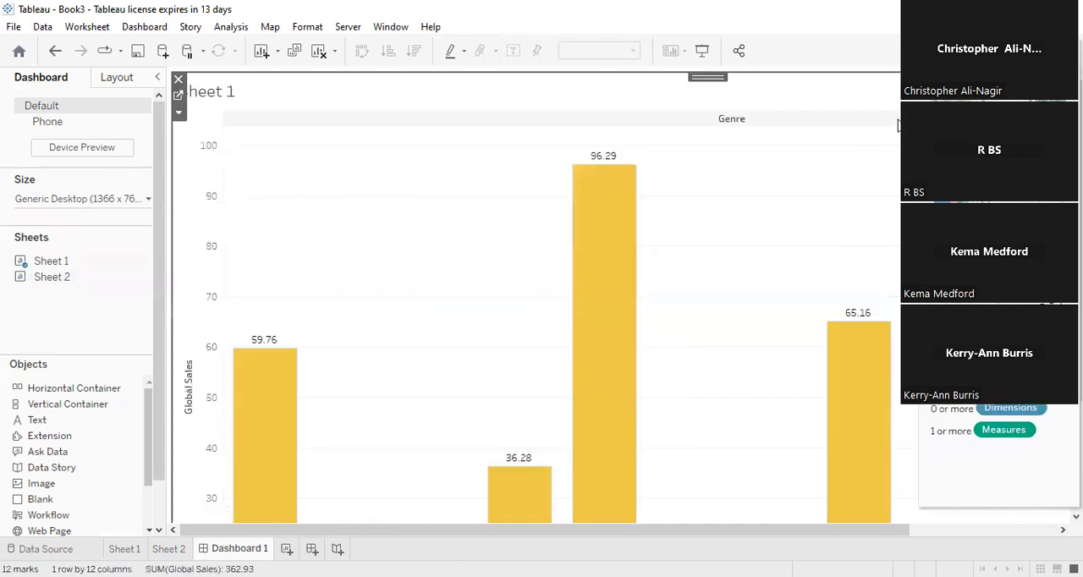
left_click(178, 82)
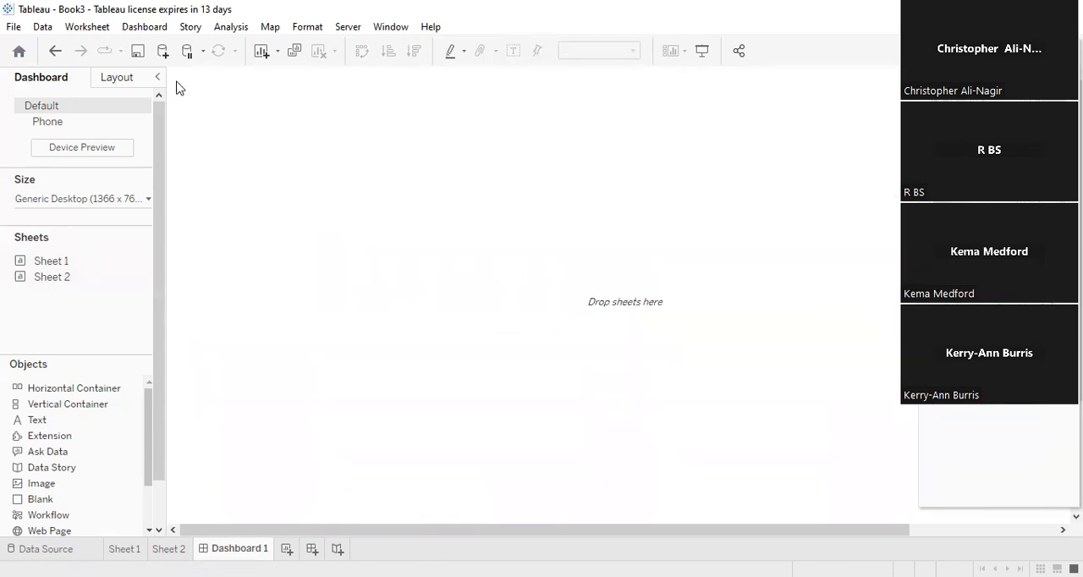
- Change the dashboard's fixed size to Laptop Browser (800 x 600)
left_click(80, 200)
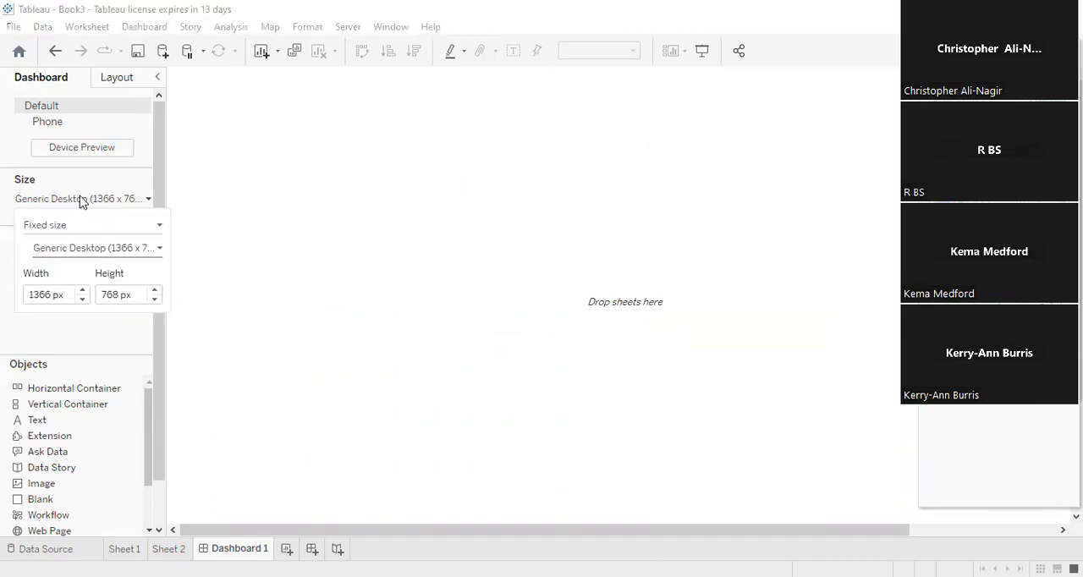
left_click(157, 249)
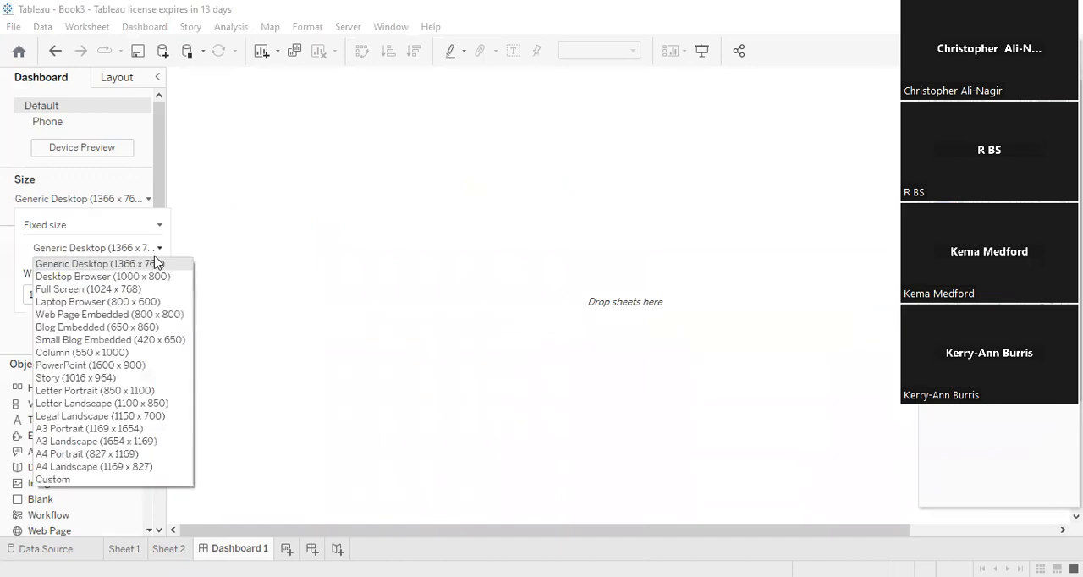
left_click(149, 302)
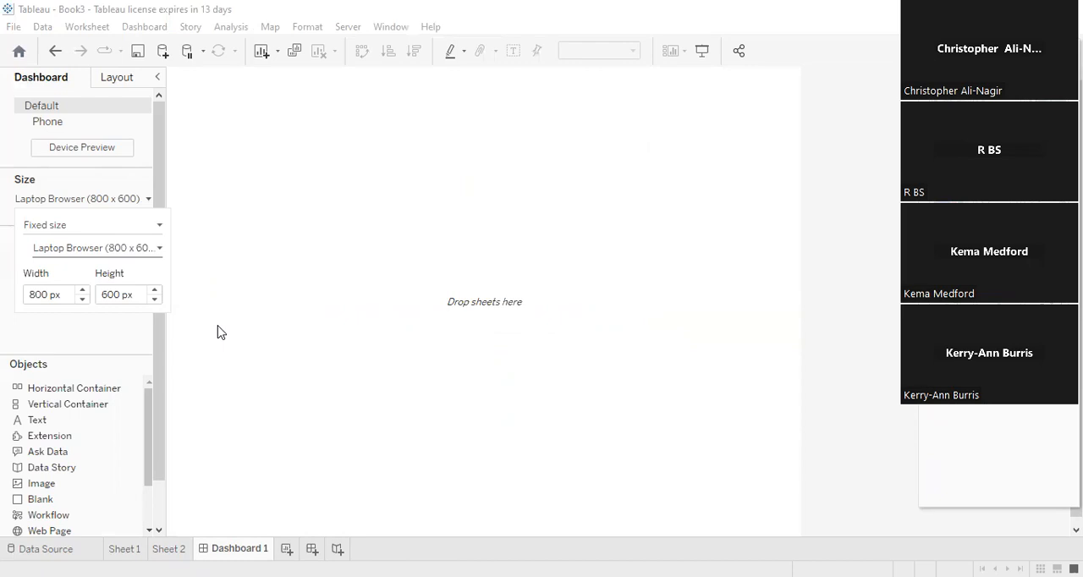
- Place Sheet 1 on the empty dashboard and add Sheet 2 above it across the full width
left_click_drag(85, 264, 645, 413)
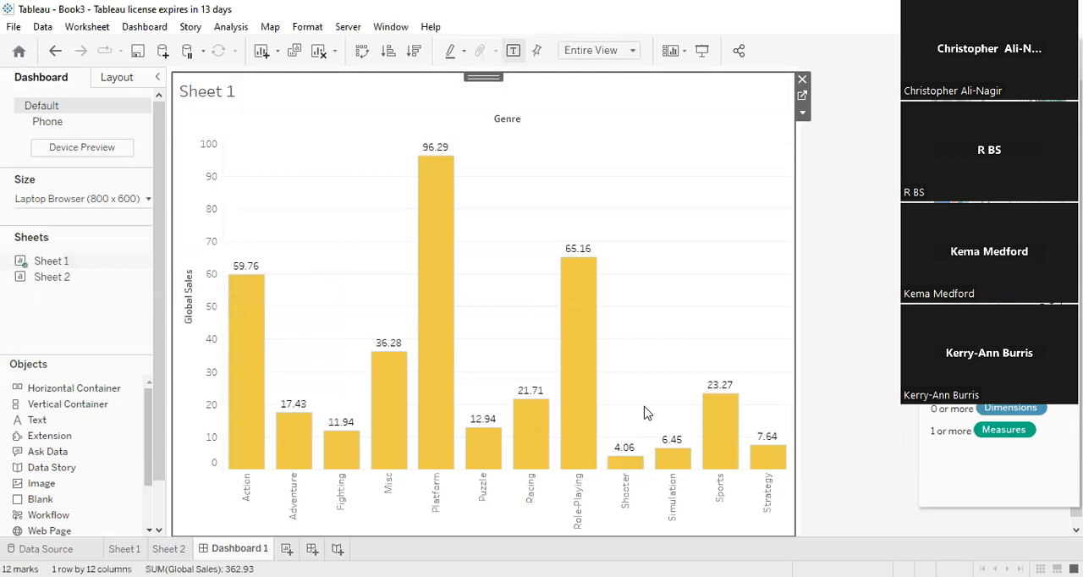
mouse_move(68, 267)
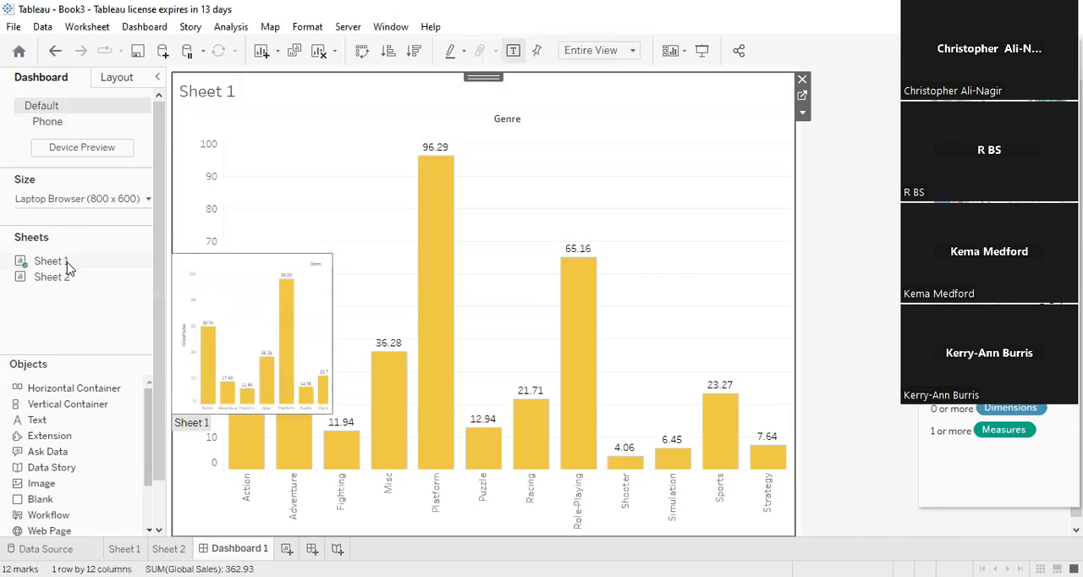
left_click_drag(73, 280, 334, 165)
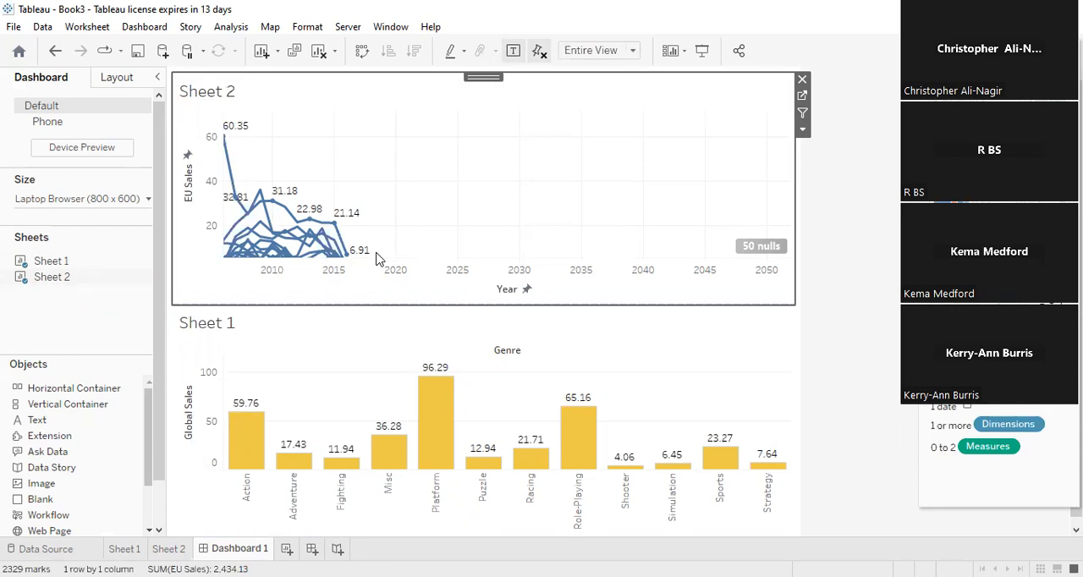
left_click(496, 326)
left_click(491, 264)
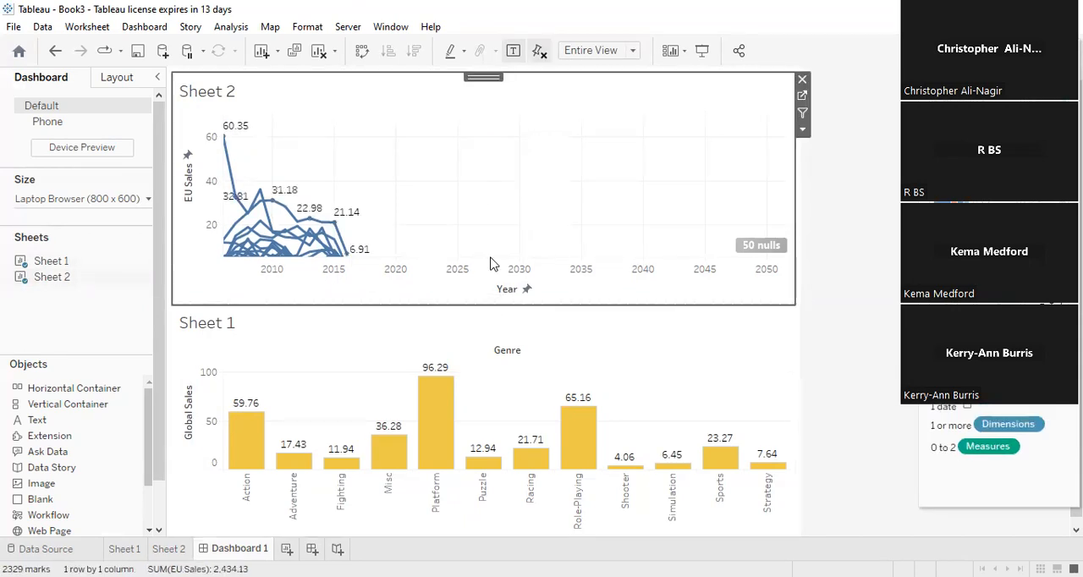
left_click(485, 352)
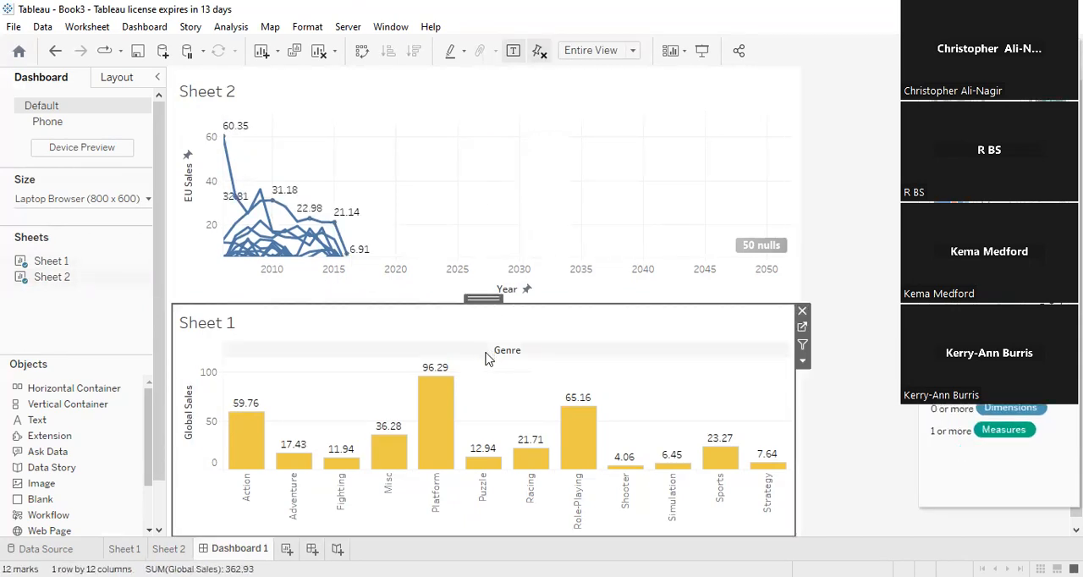
left_click(446, 267)
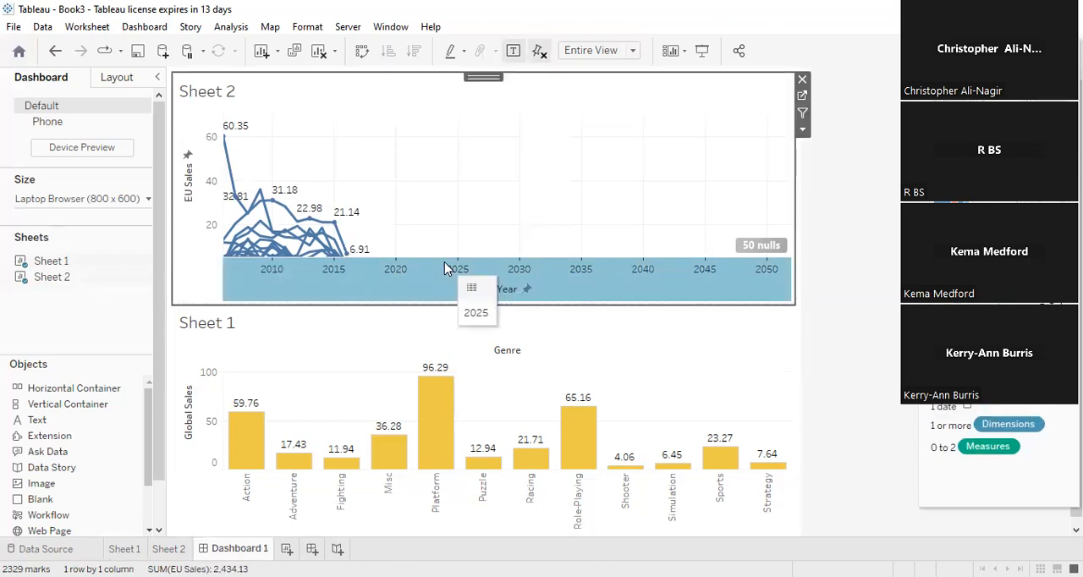